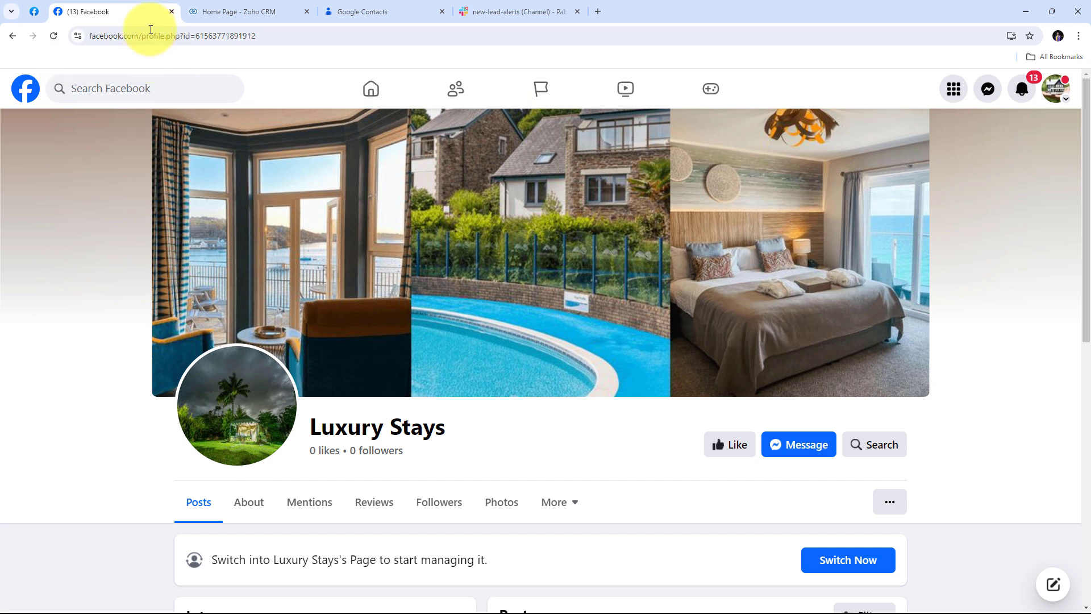
click(227, 10)
click(384, 7)
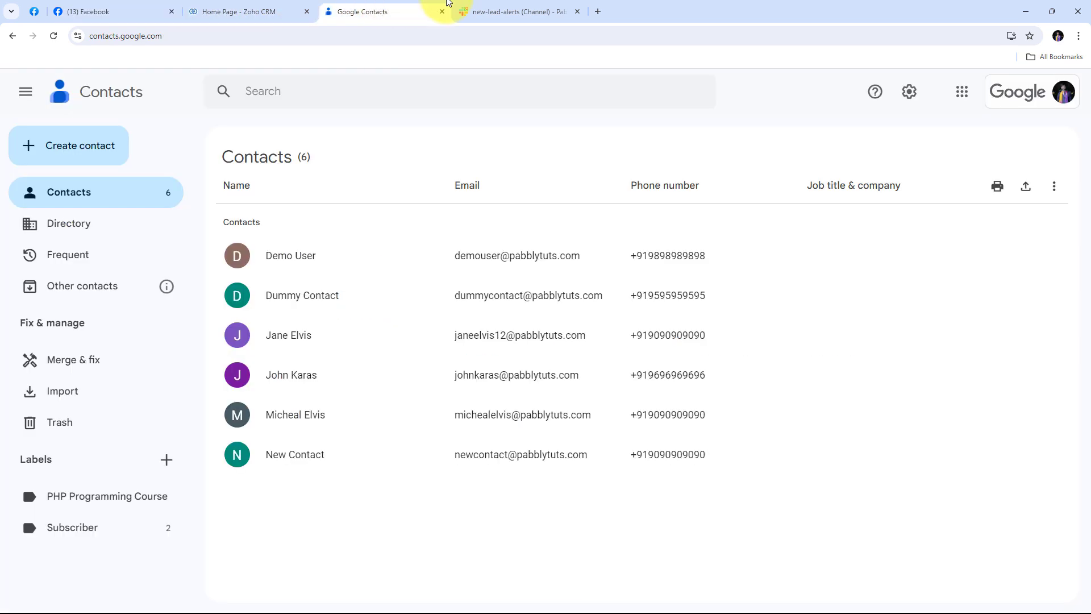
click(509, 11)
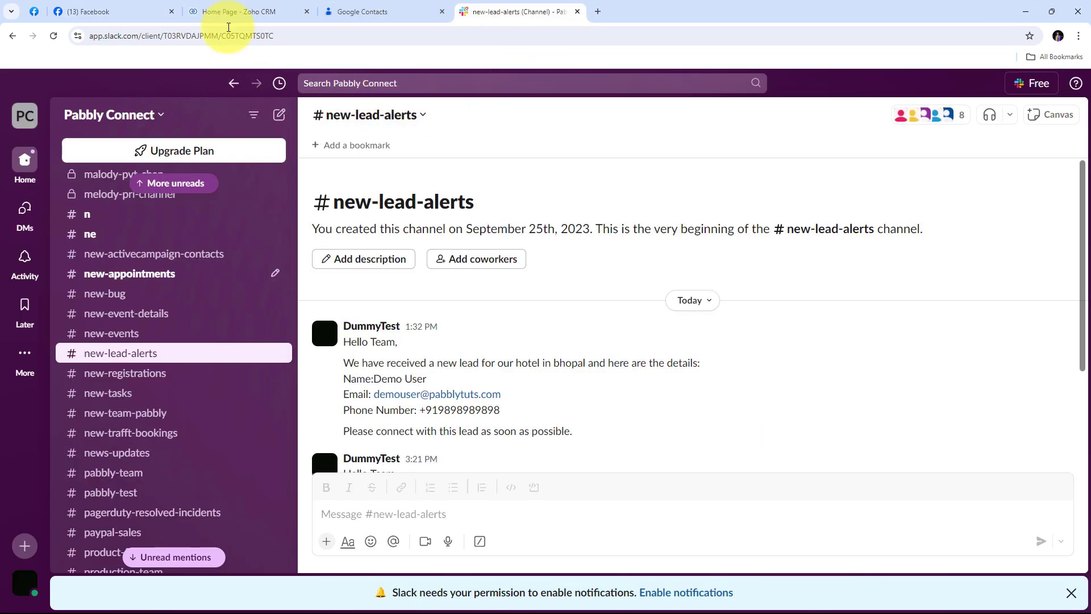
click(149, 7)
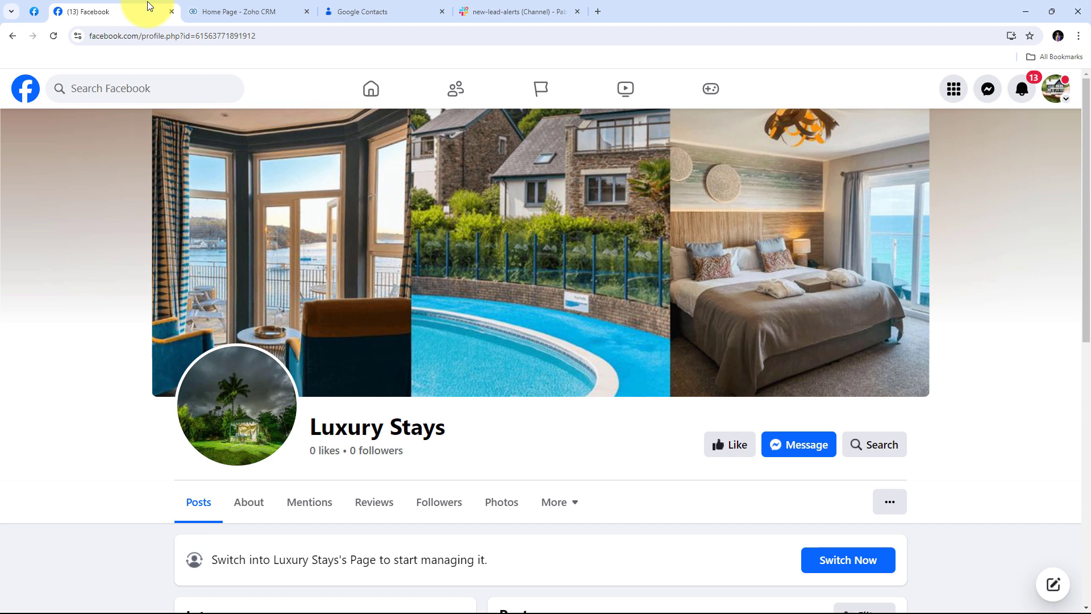
click(239, 11)
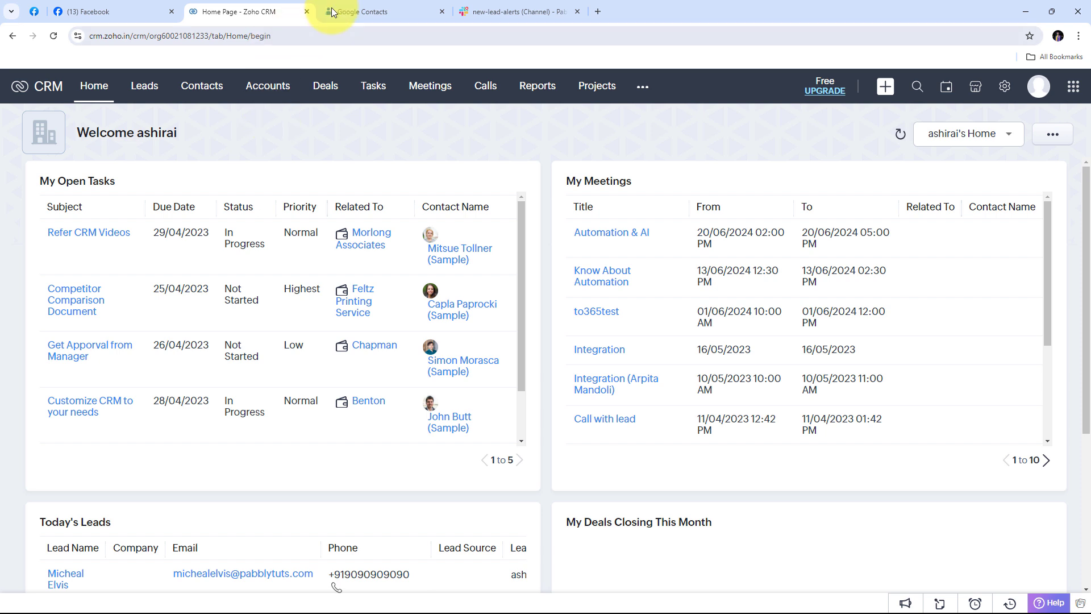
click(386, 4)
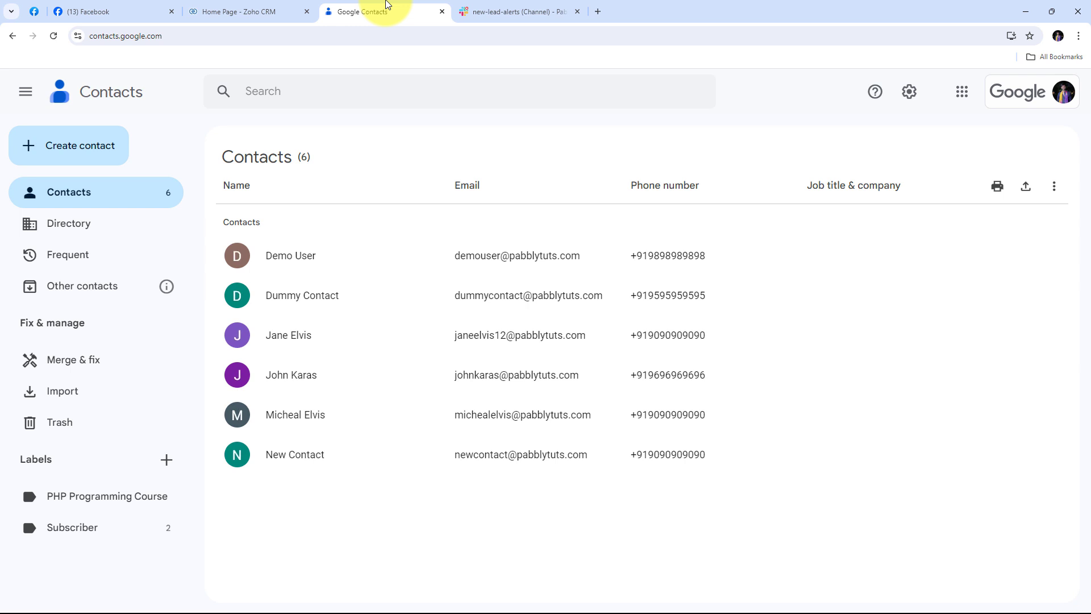
click(521, 11)
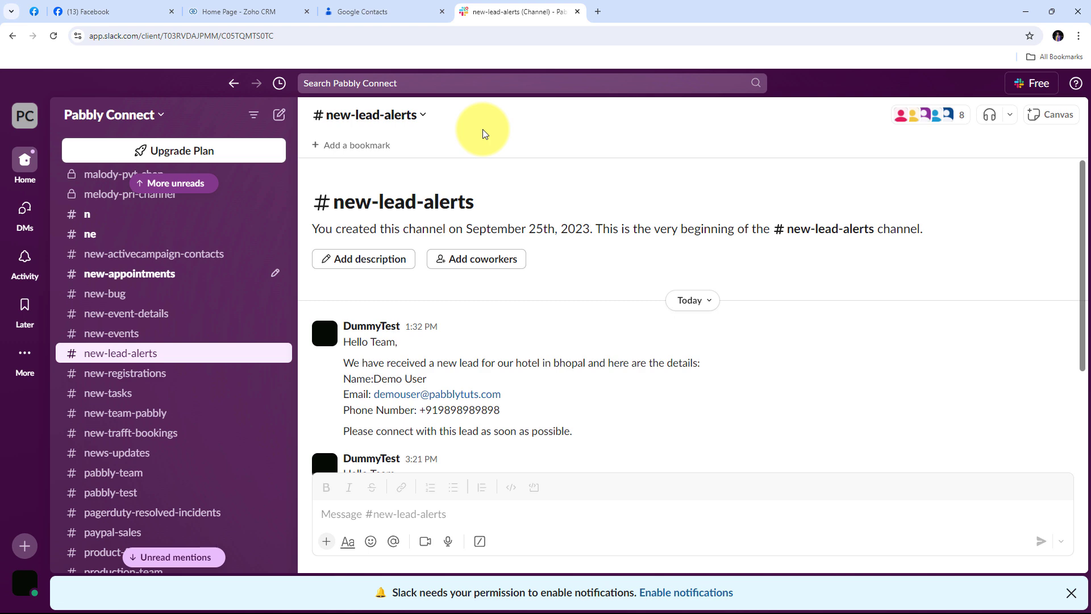
click(114, 12)
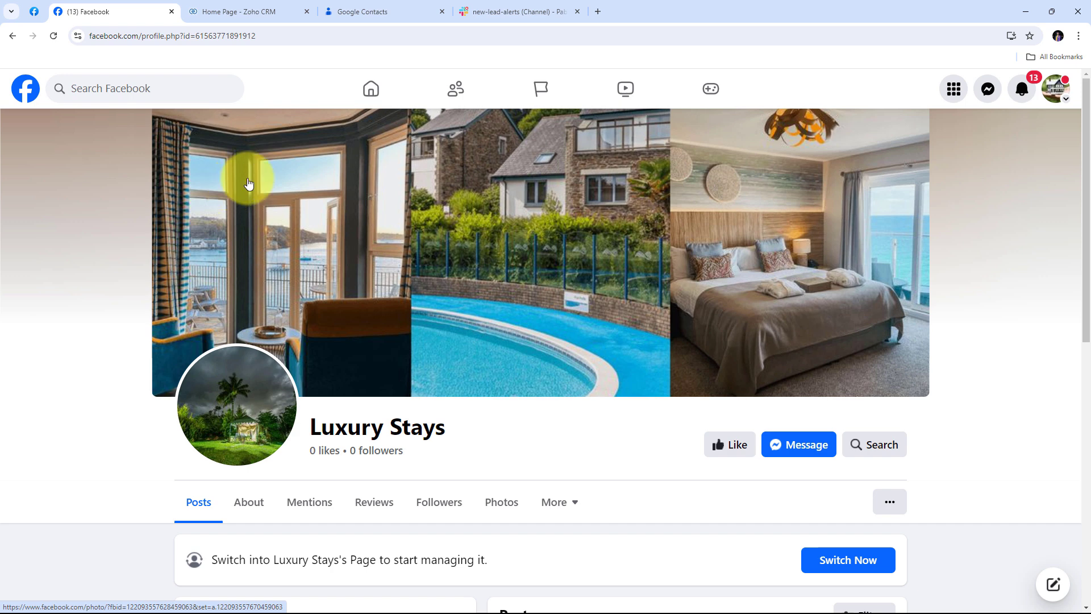
click(253, 11)
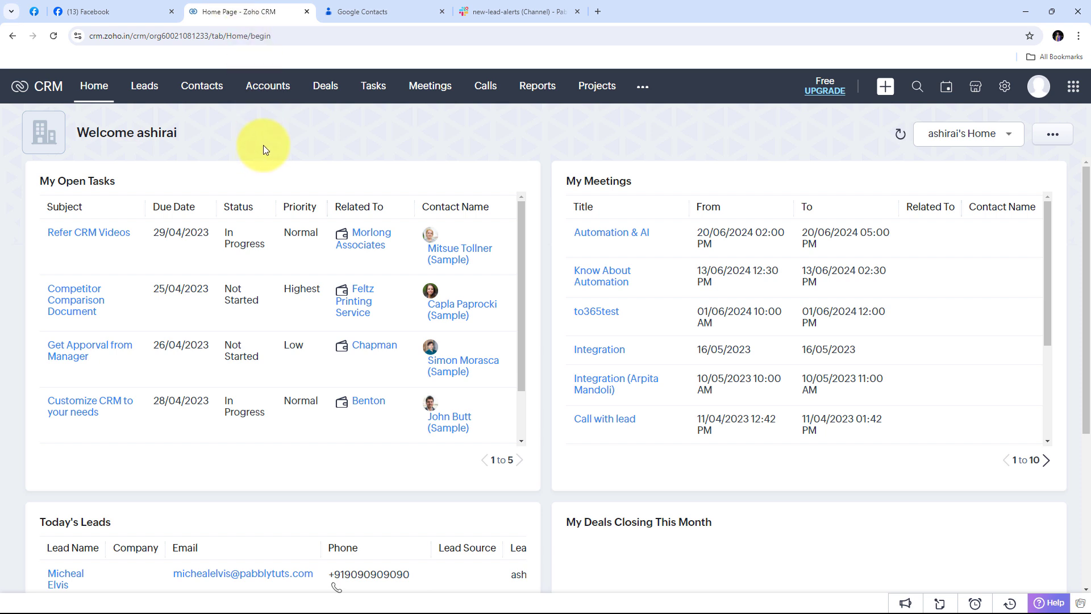
click(357, 10)
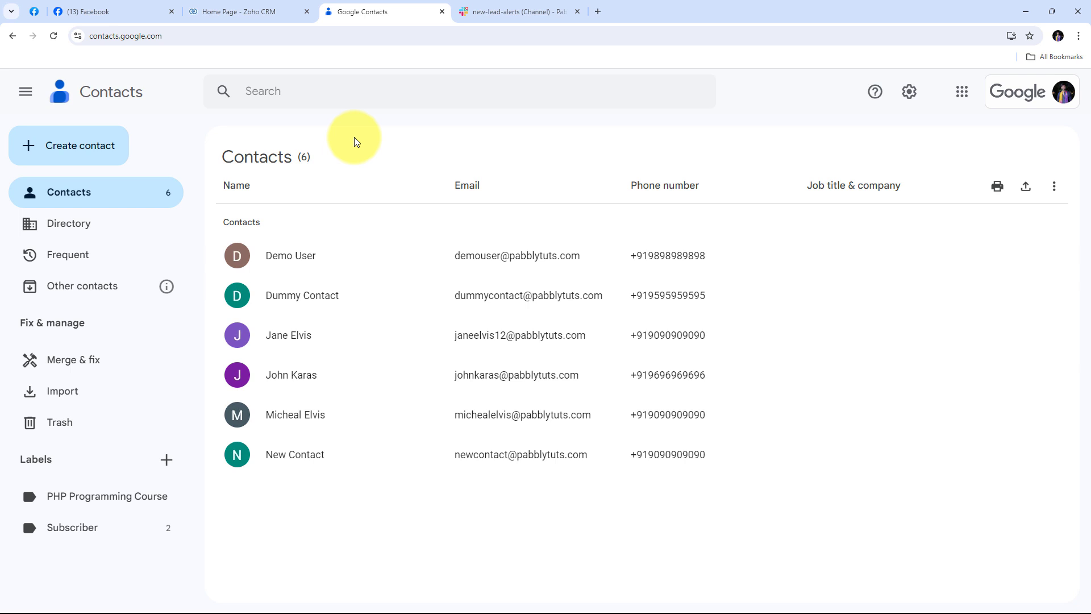
click(499, 10)
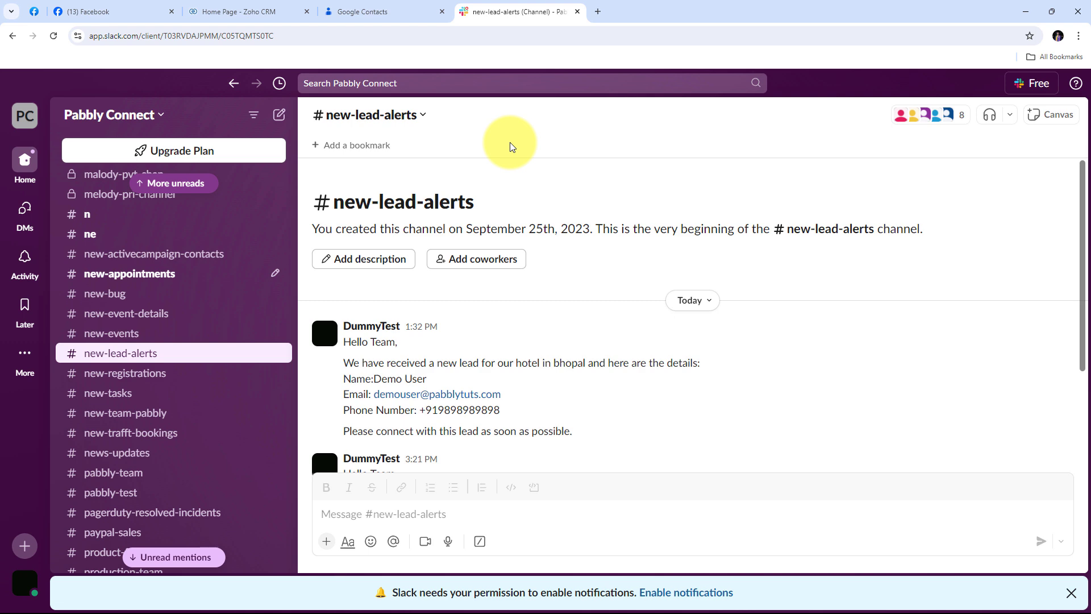
click(119, 14)
click(253, 10)
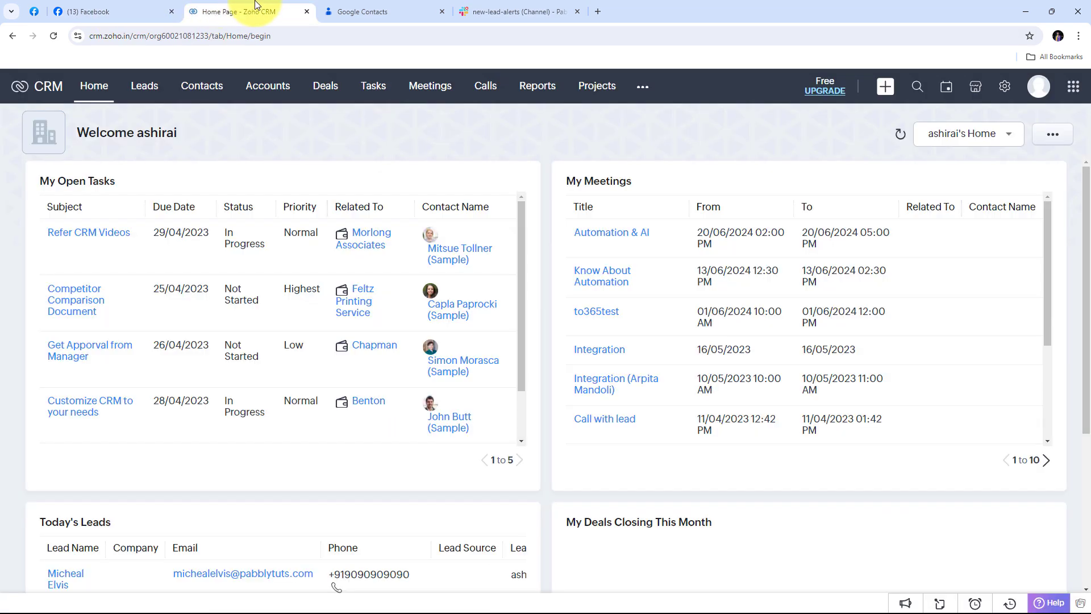
click(349, 5)
click(486, 9)
click(137, 5)
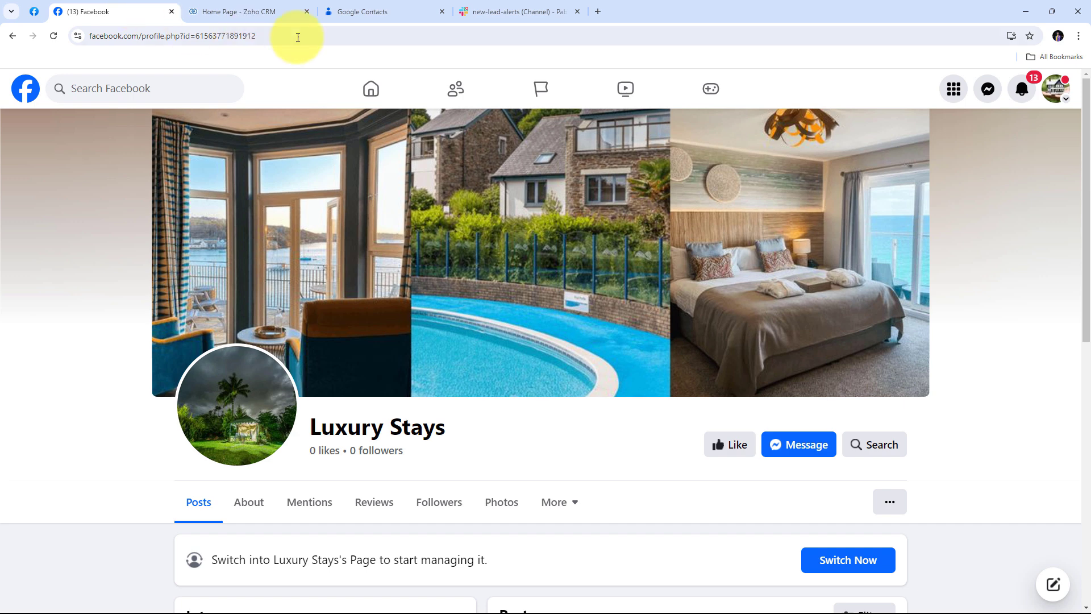
Step: Load the Pabbly Connect website (pabbly.com) in a new Chrome tab
click(599, 13)
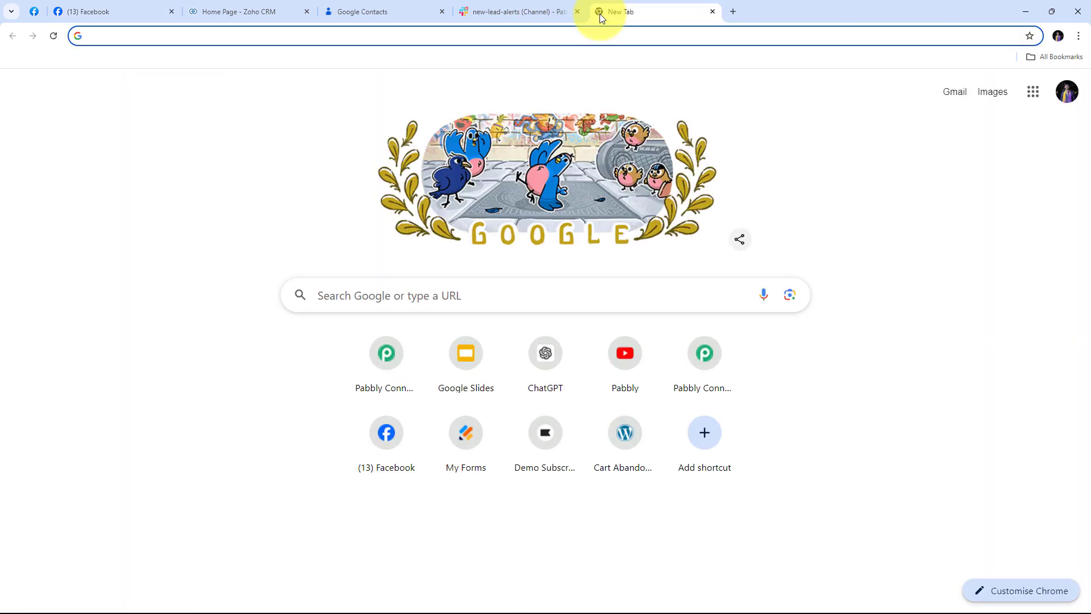
text(pabbl)
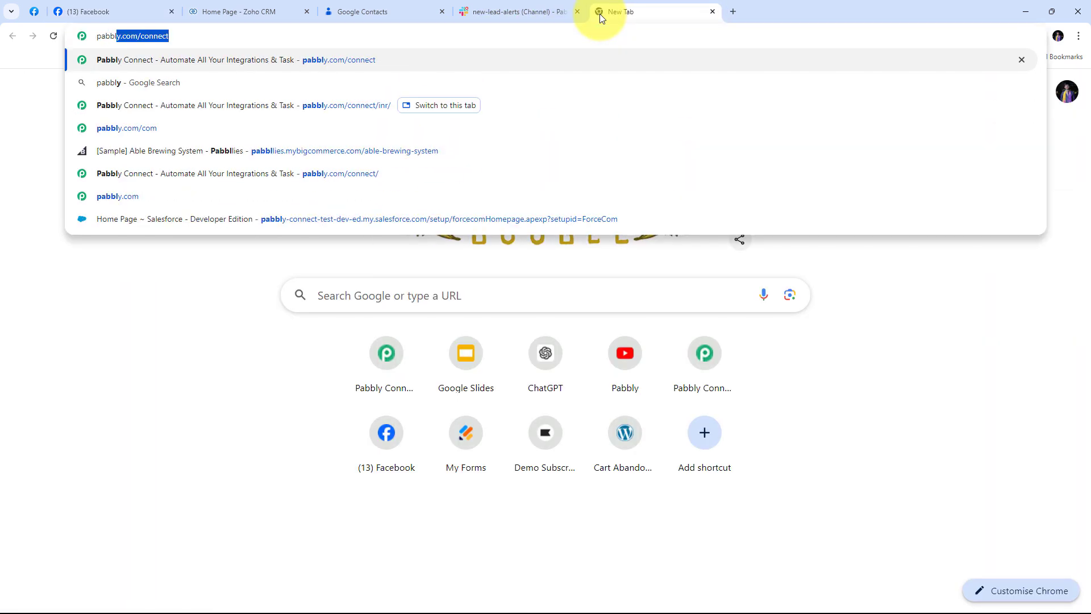
text(y.com/)
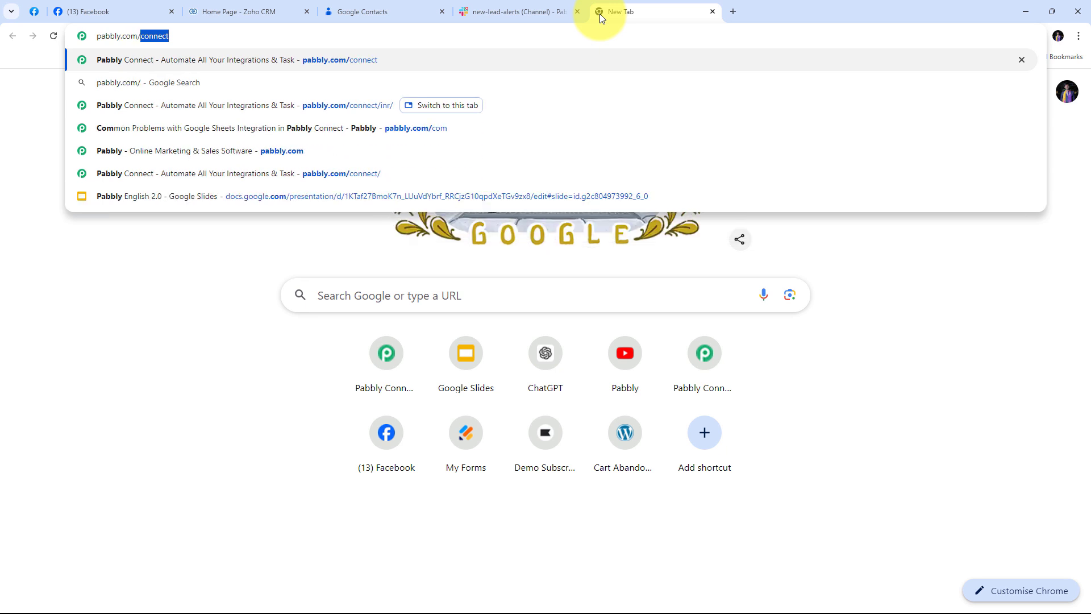
key(Return)
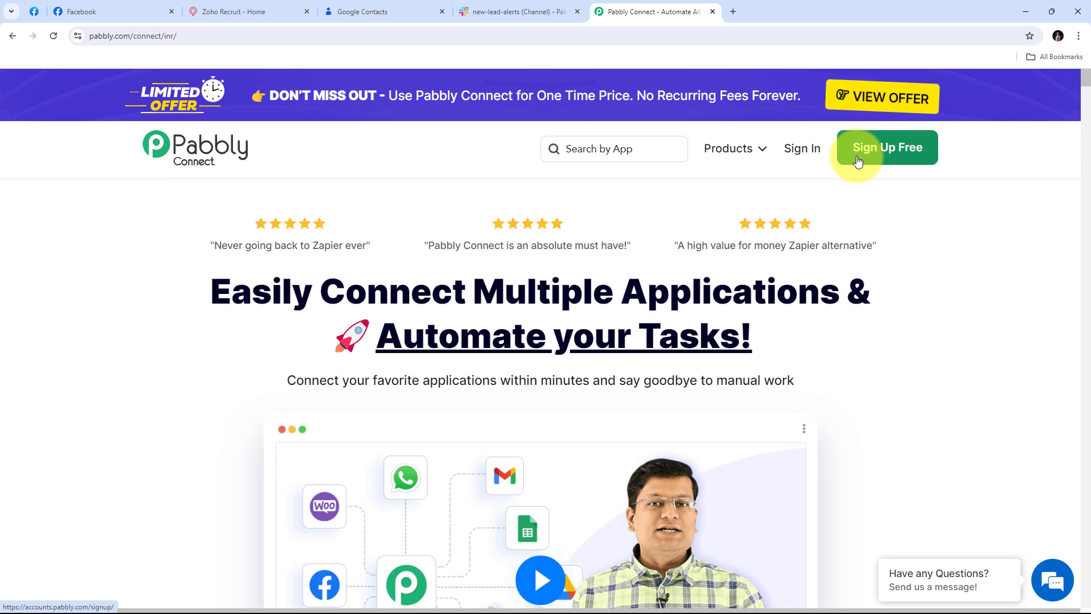
Step: Sign in to Pabbly and launch Pabbly Connect from the All Pabbly Apps page
click(804, 159)
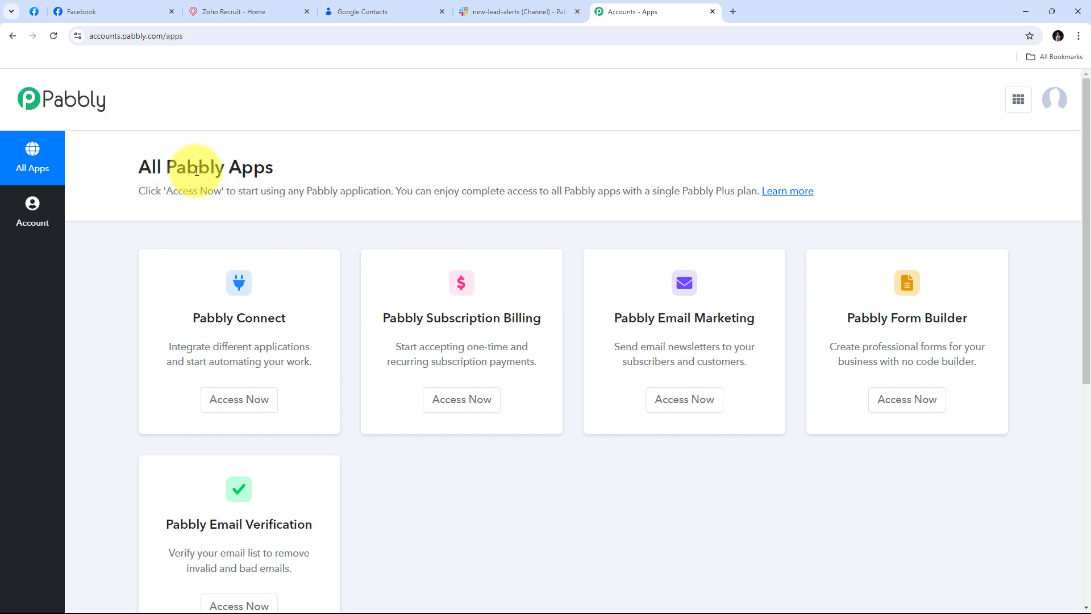
drag(192, 319, 307, 318)
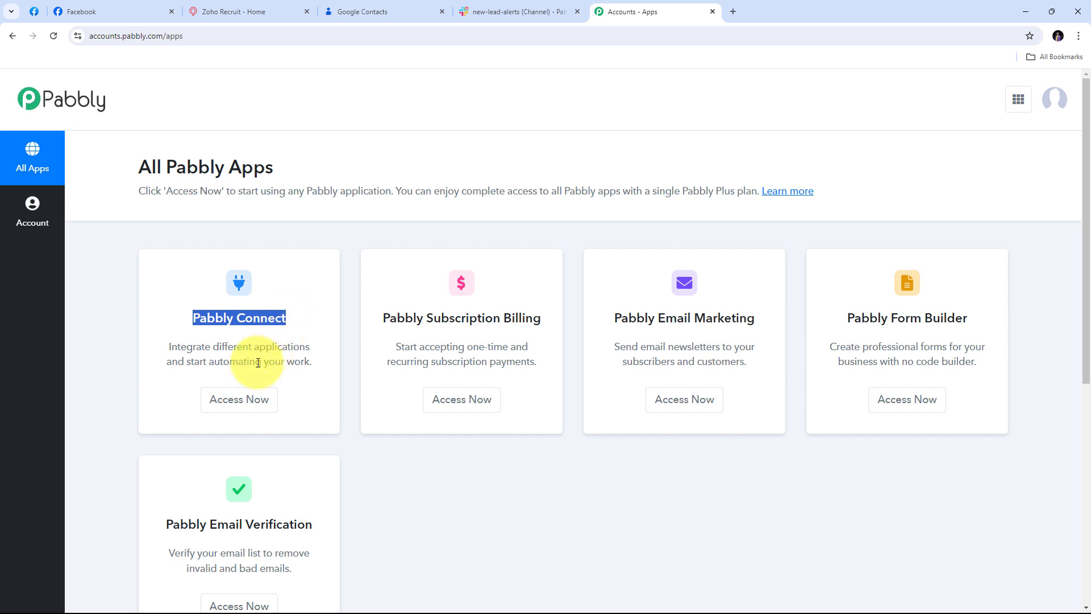
click(242, 397)
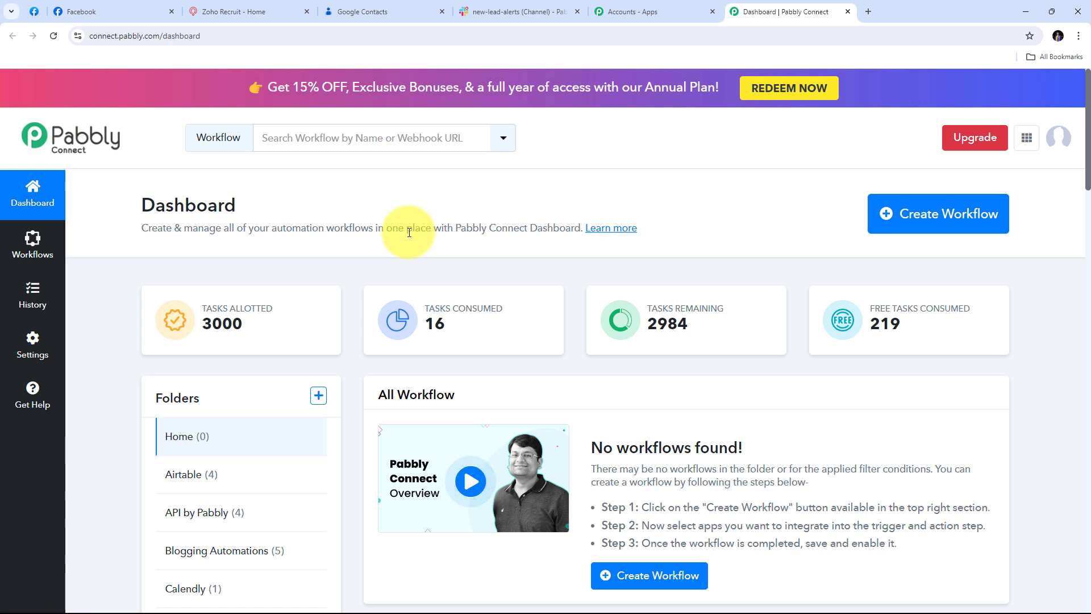
Step: Create workflow 'Add Facebook Leads to Zoho CRM, Create Google Contacts & Send Slack Notification' in folder Facebook Lead ads
click(915, 218)
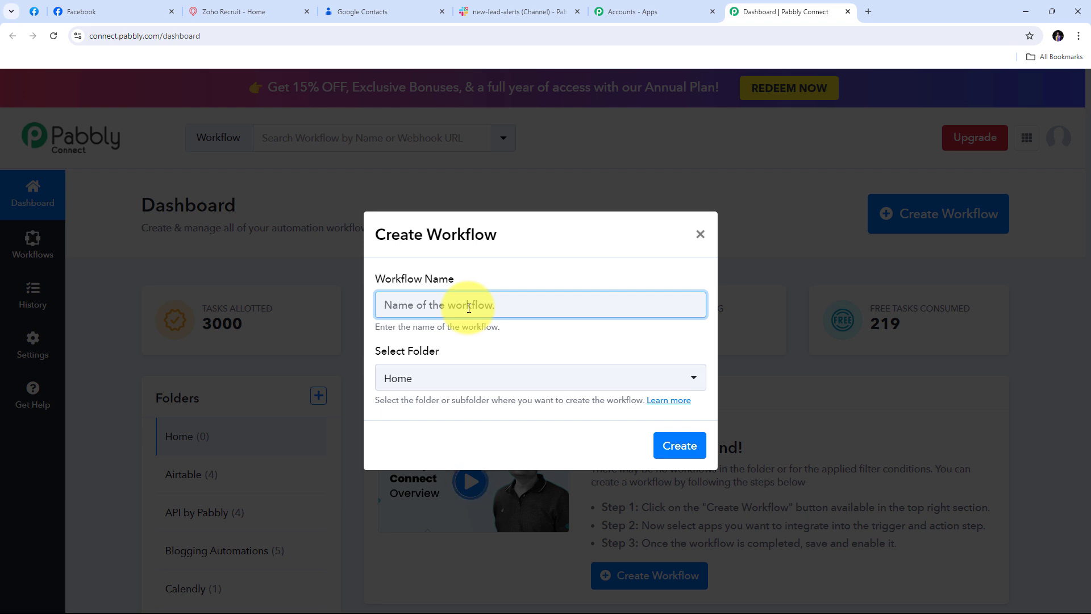
key(ctrl+v)
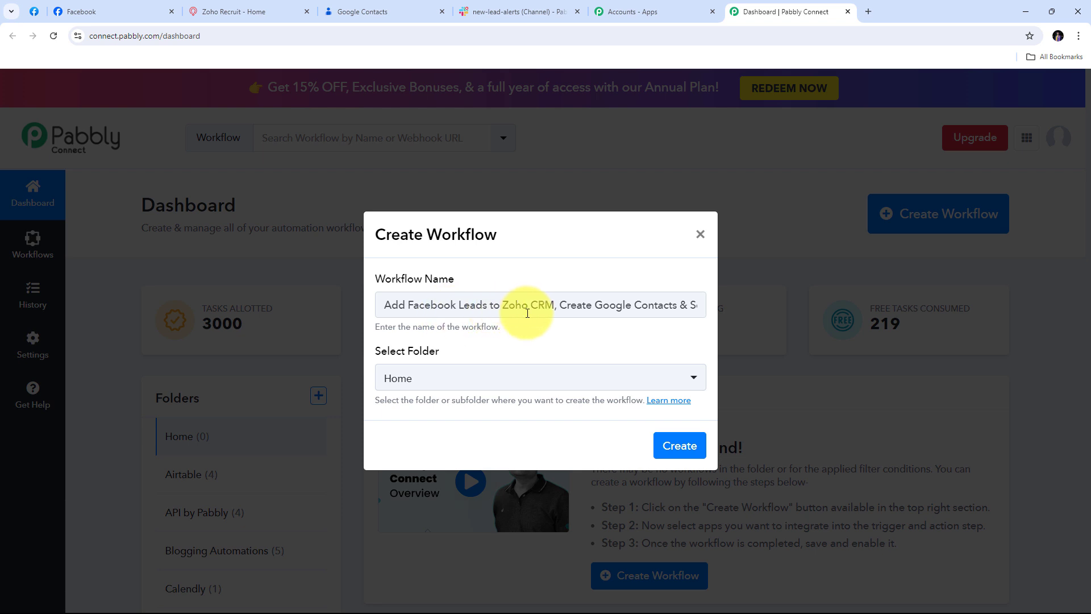
click(698, 306)
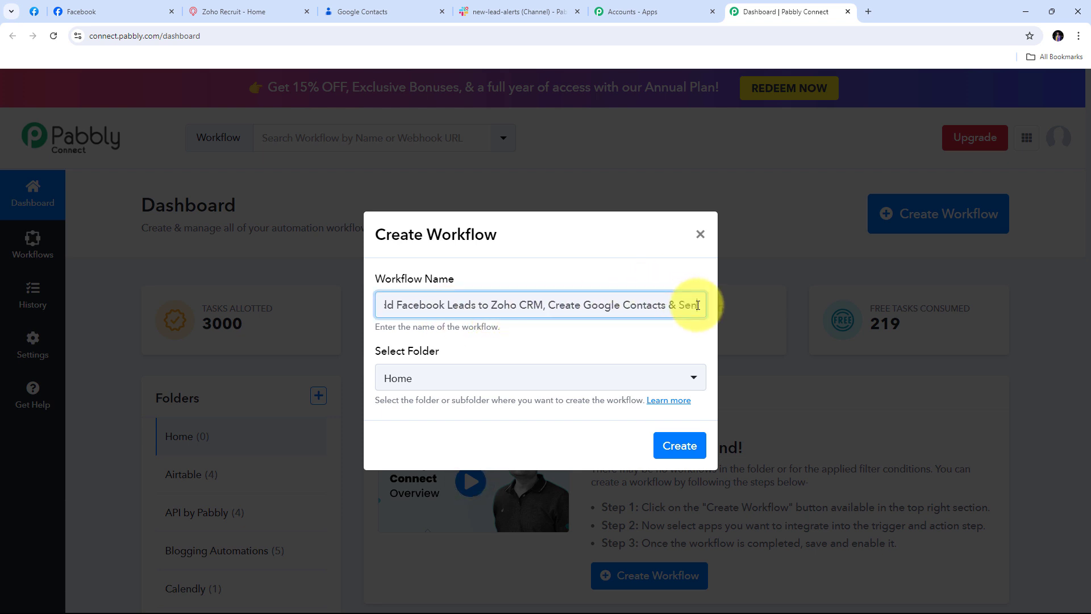
key(Right)
key(Right)
key(Right)
key(Right)
key(Right)
key(Right)
key(Right)
key(Right)
key(Right)
key(Right)
key(Right)
key(Right)
key(Right)
key(Right)
key(Right)
key(Right)
key(Right)
key(Right)
key(Right)
key(Right)
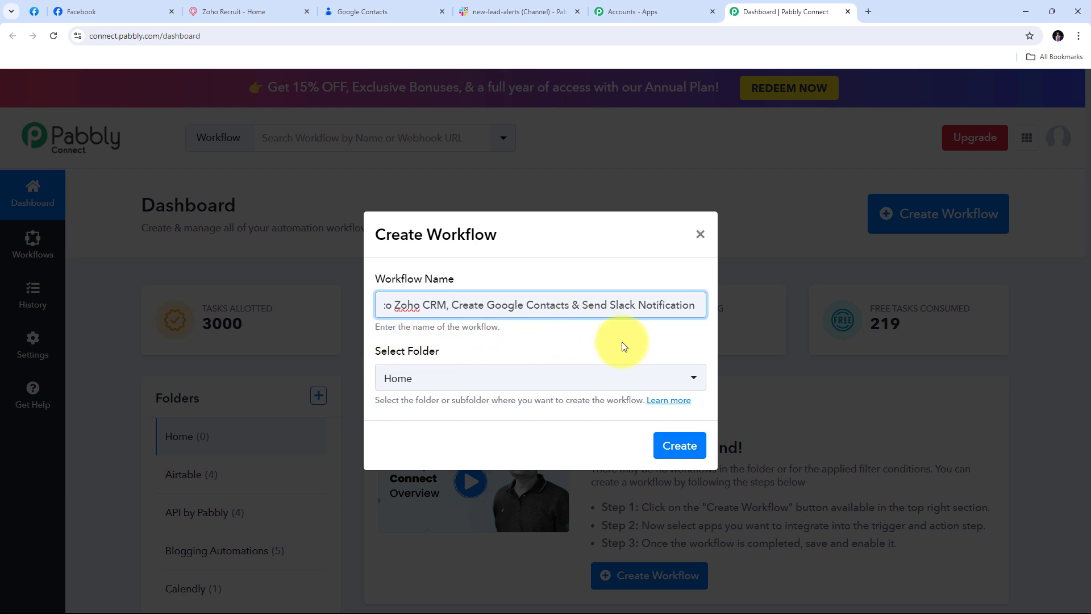
click(652, 385)
scroll(497, 212, down, 5)
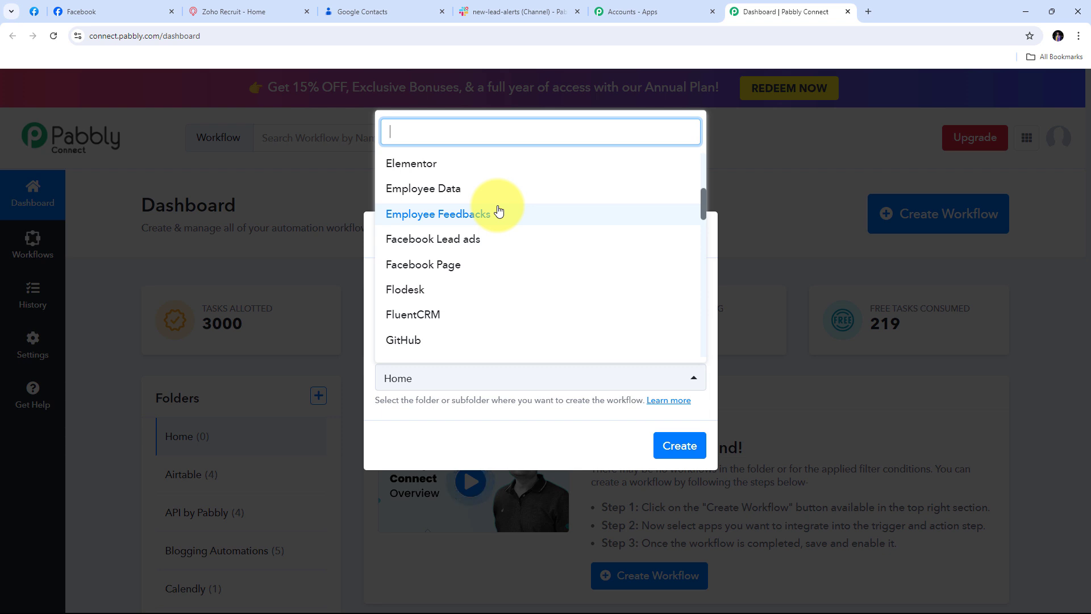
click(457, 244)
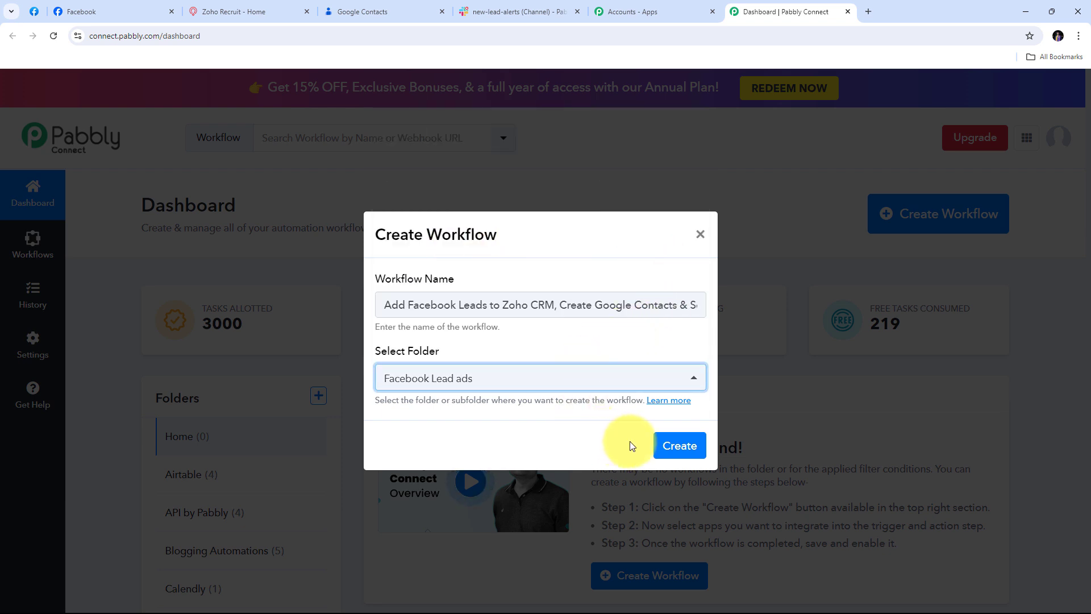
click(702, 445)
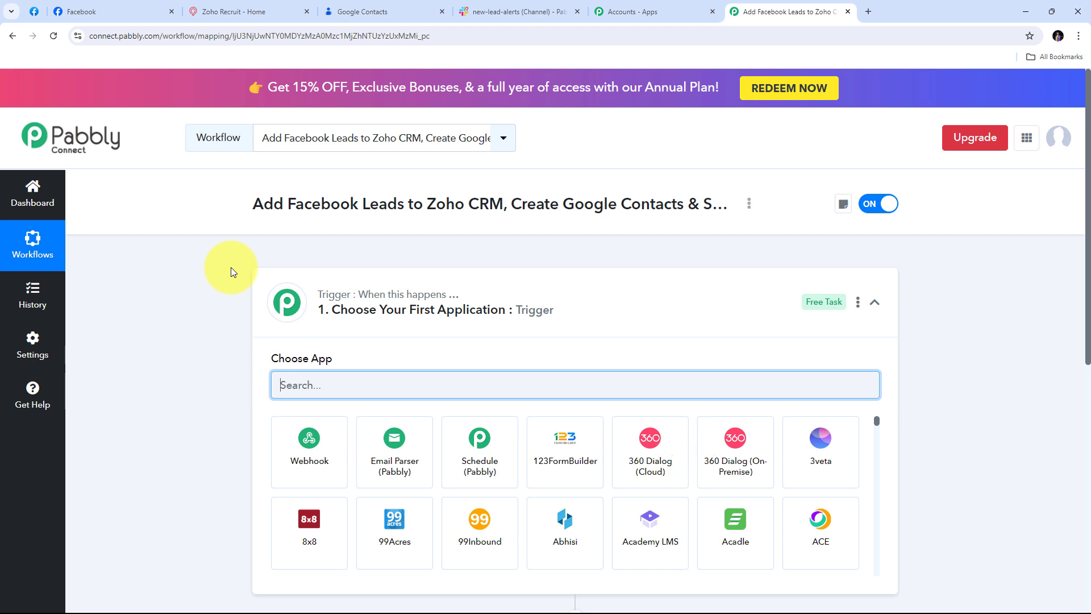
Step: Set the trigger app to Facebook Lead Ads with the New Lead (Instant) event
scroll(230, 271, down, 3)
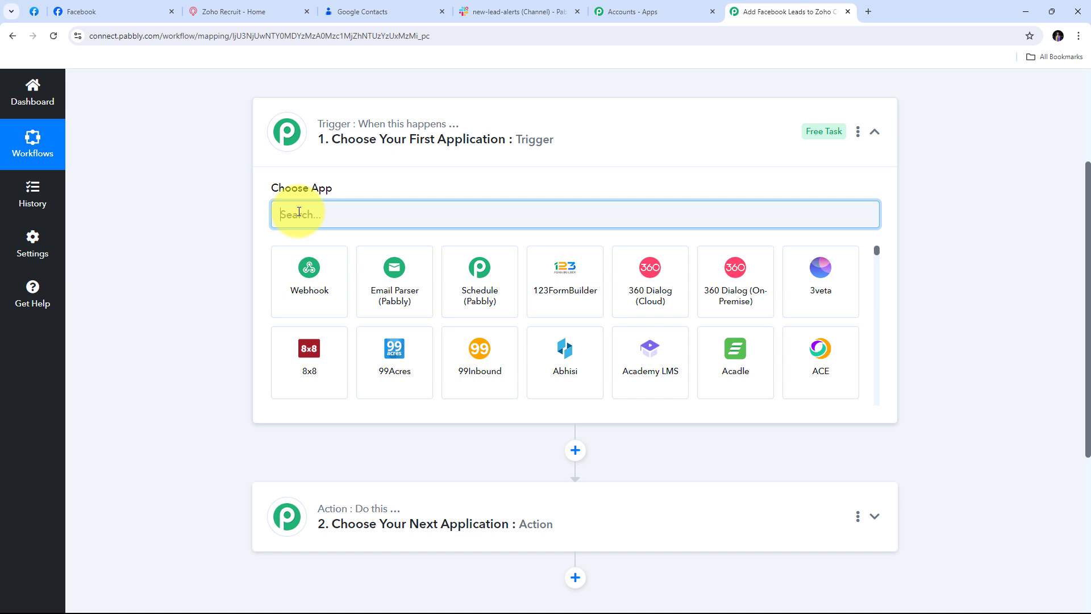
text(Faceboo)
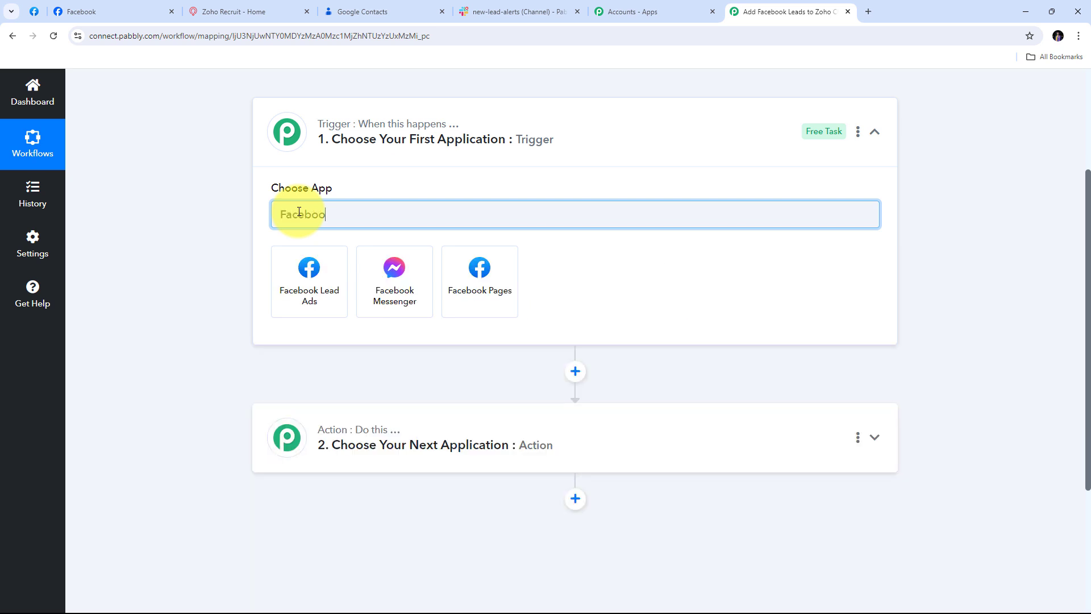
text(k Lea)
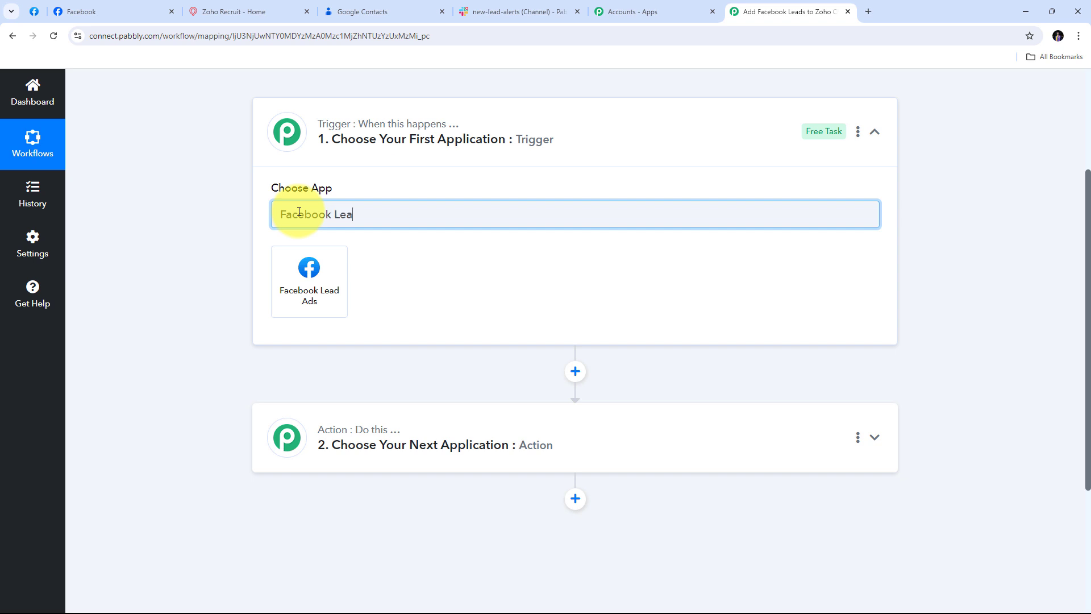
text(d Ads)
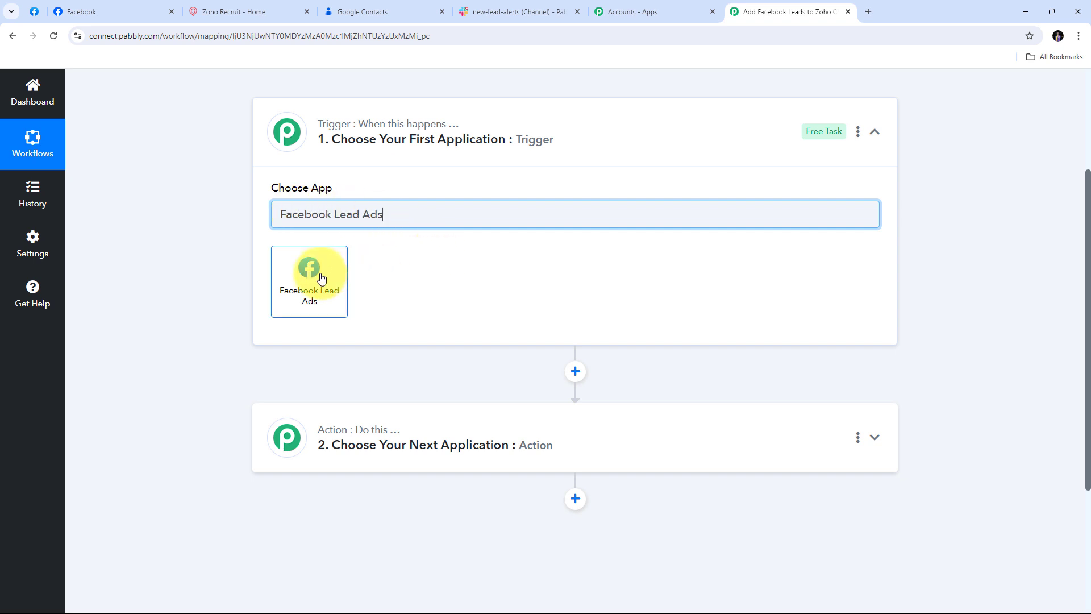
click(321, 278)
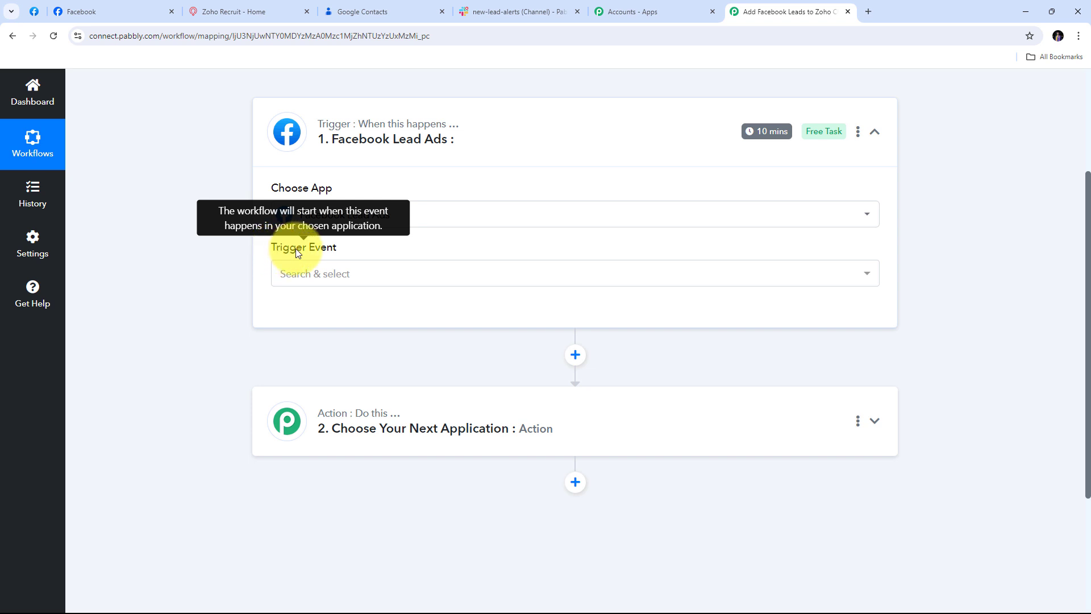
click(720, 283)
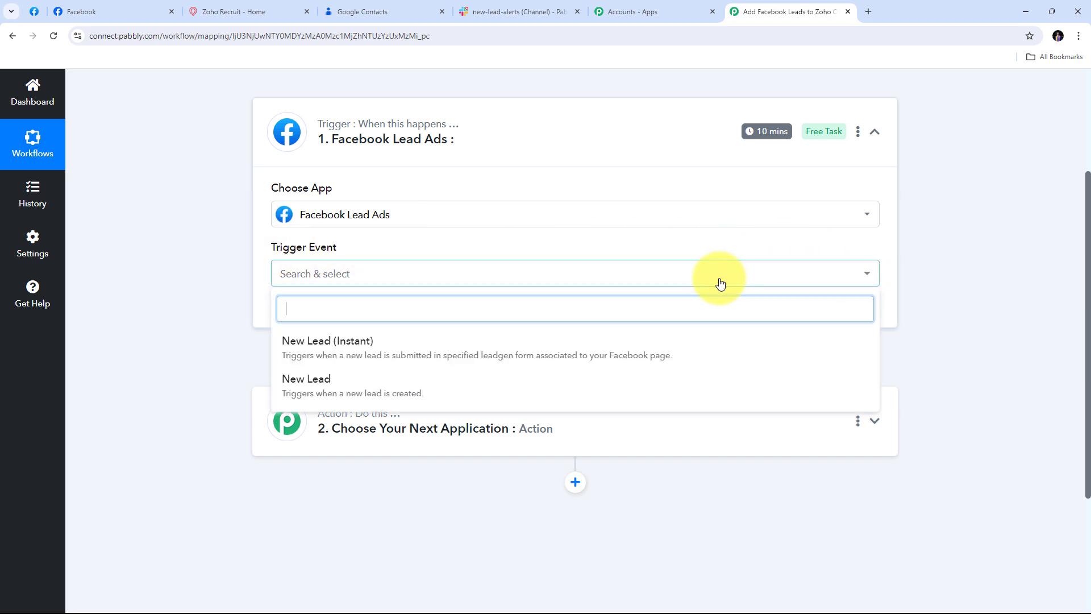
click(355, 354)
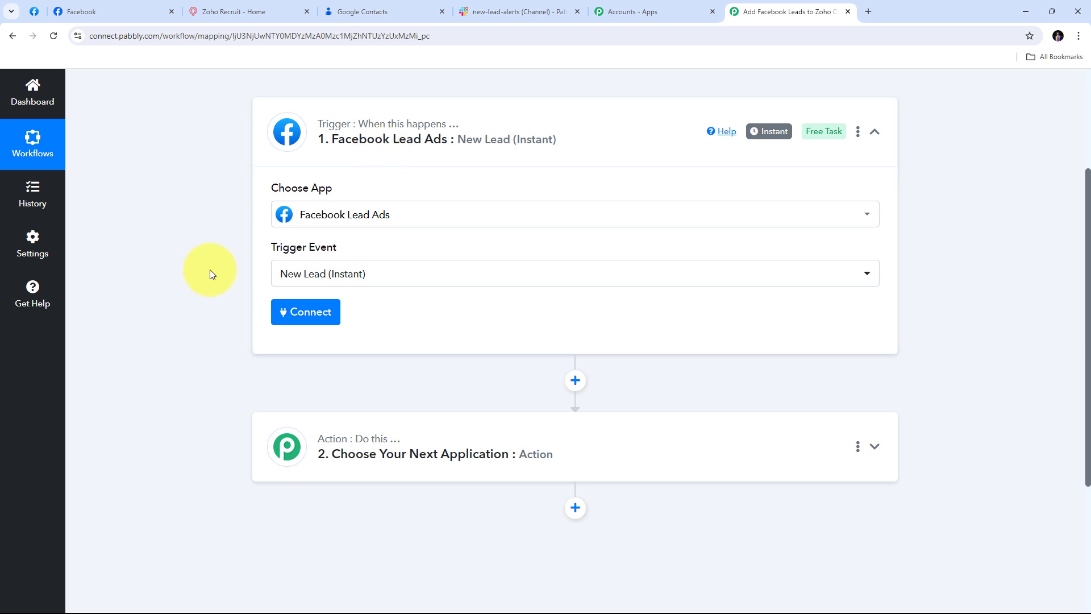
Step: Add a new Facebook Lead Ads connection, authorizing it with the required Facebook account
click(303, 316)
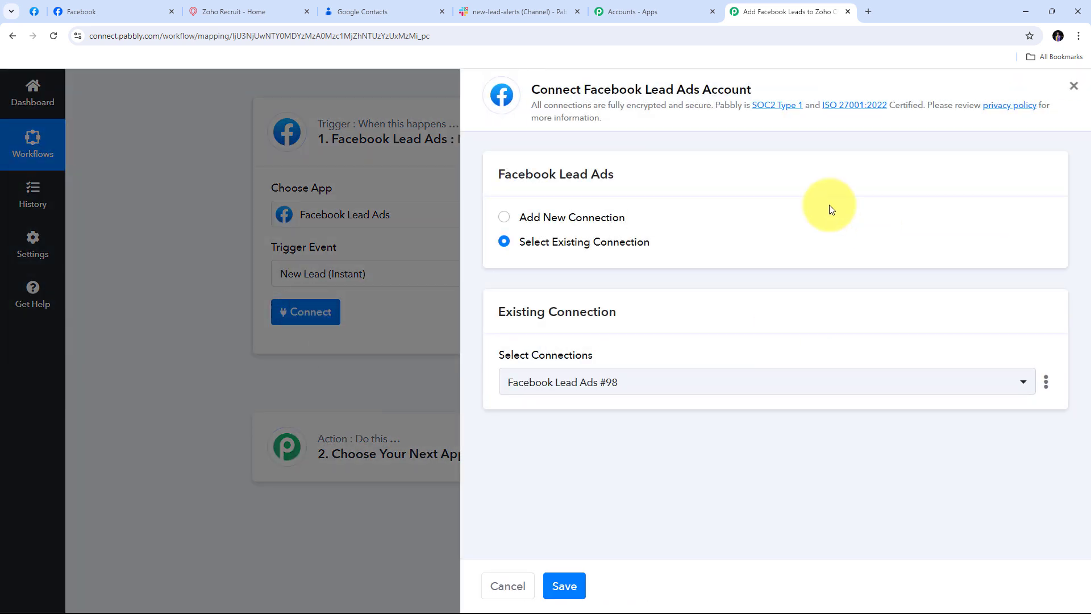
click(545, 218)
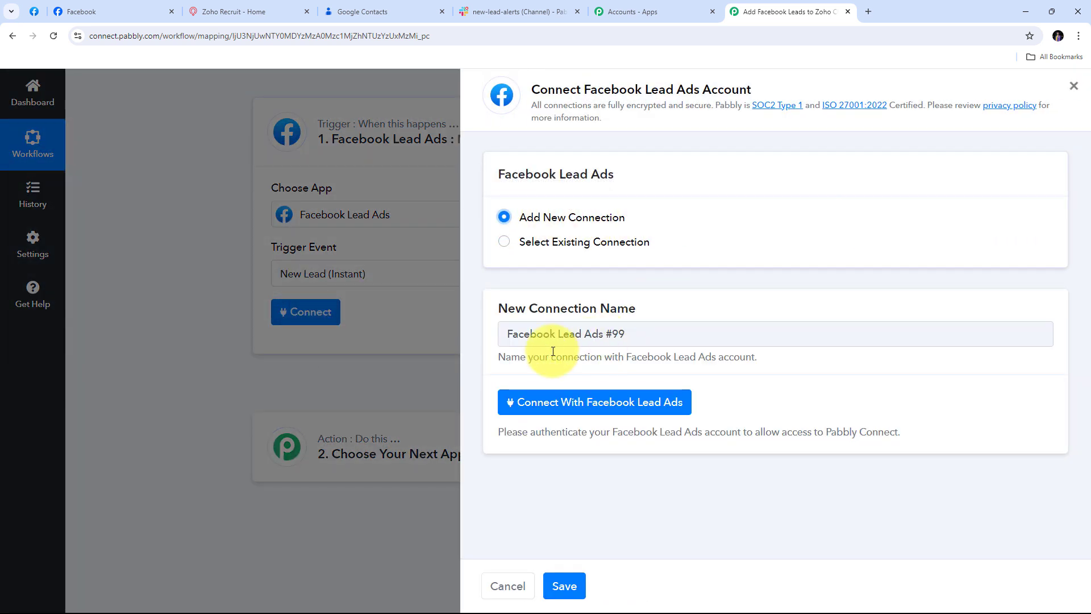
click(588, 407)
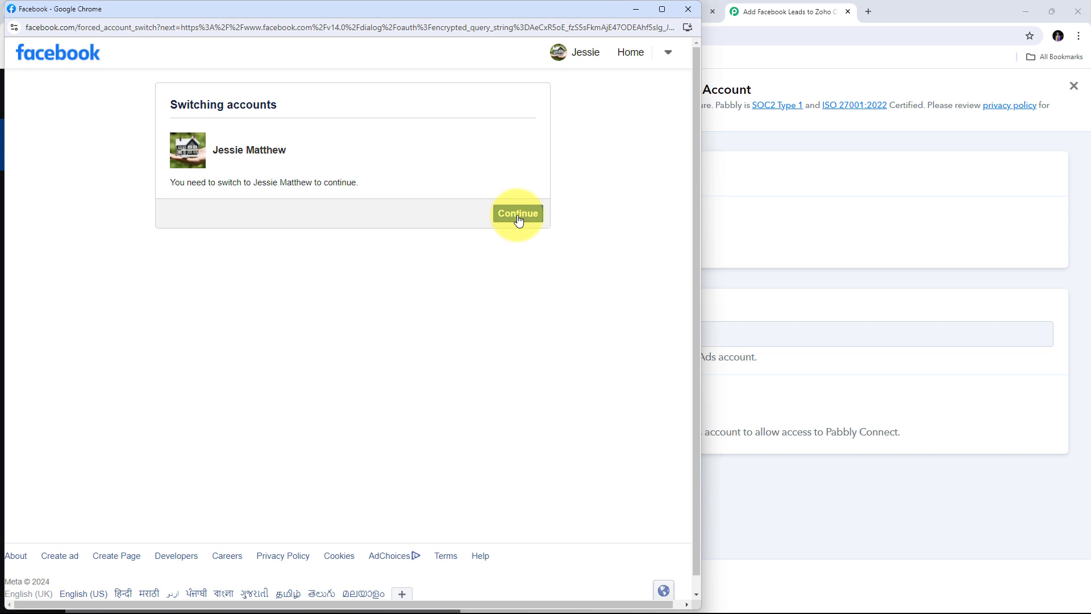
click(514, 219)
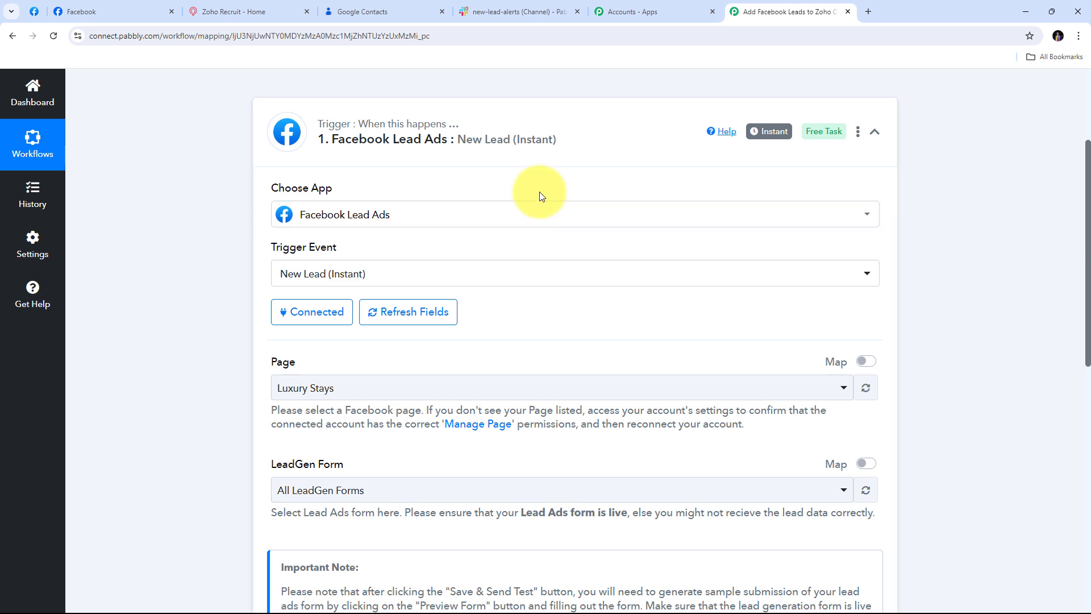
Step: Check the Luxury Stays page in the Facebook tab, then return to the workflow
scroll(540, 193, down, 1)
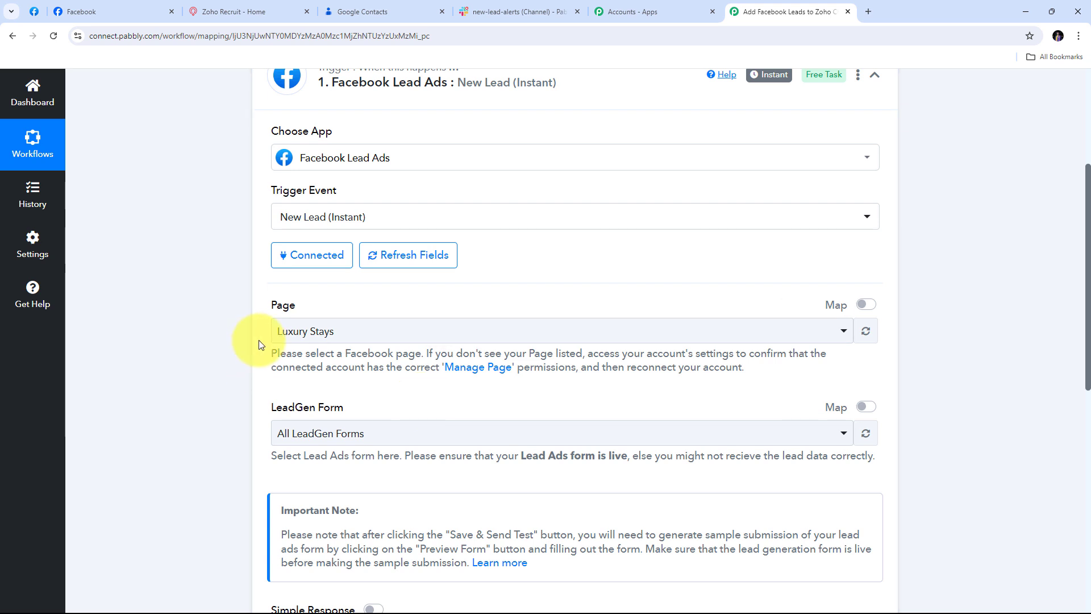
click(80, 10)
scroll(388, 267, down, 1)
click(510, 365)
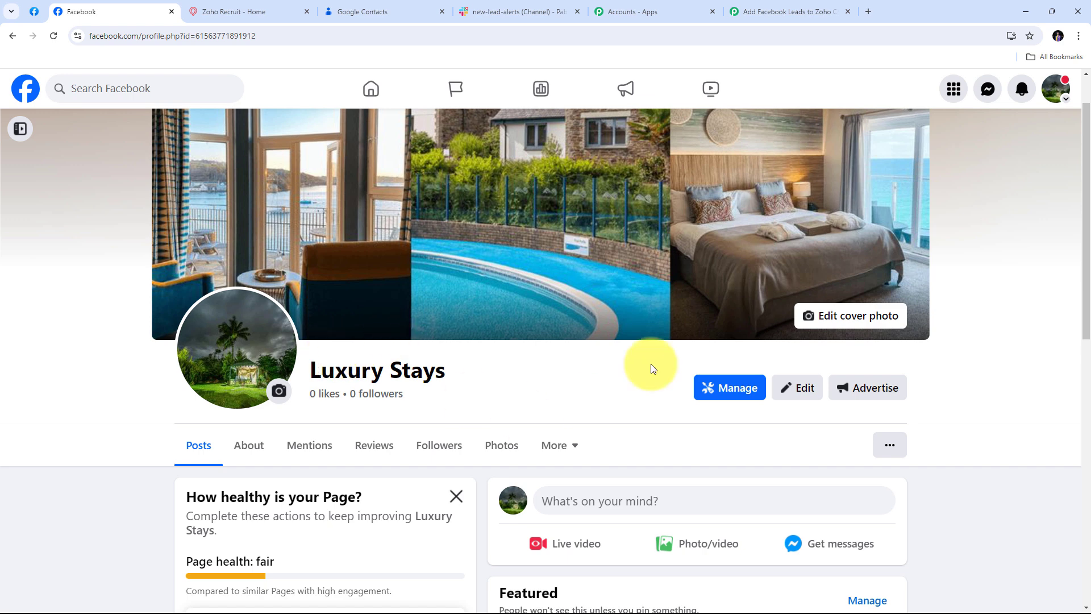
click(781, 11)
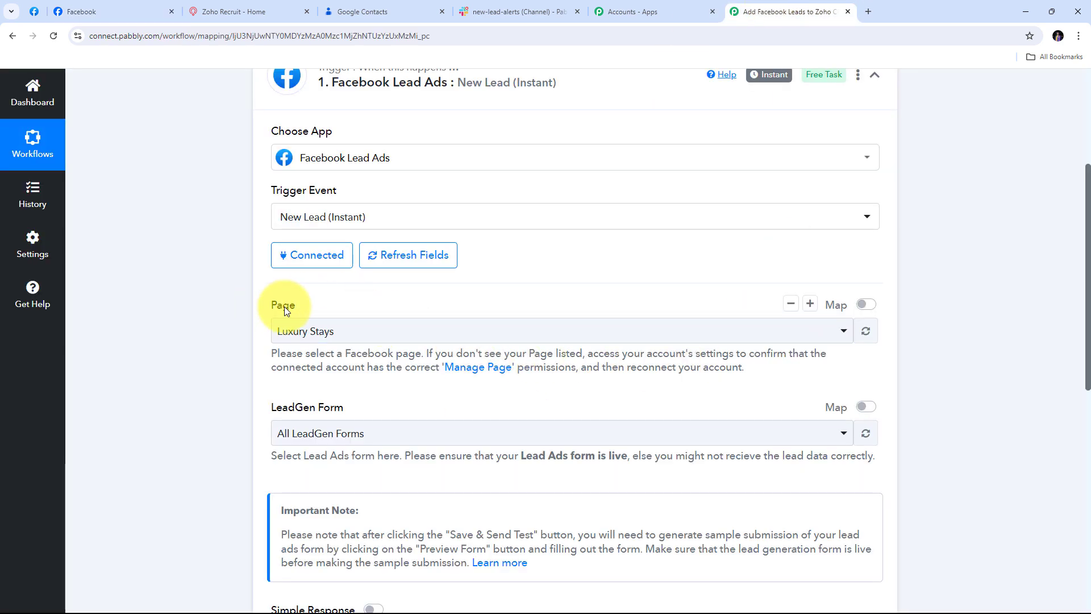
Step: Select Luxury Stays as the Page and All LeadGen Forms as the LeadGen Form
click(682, 336)
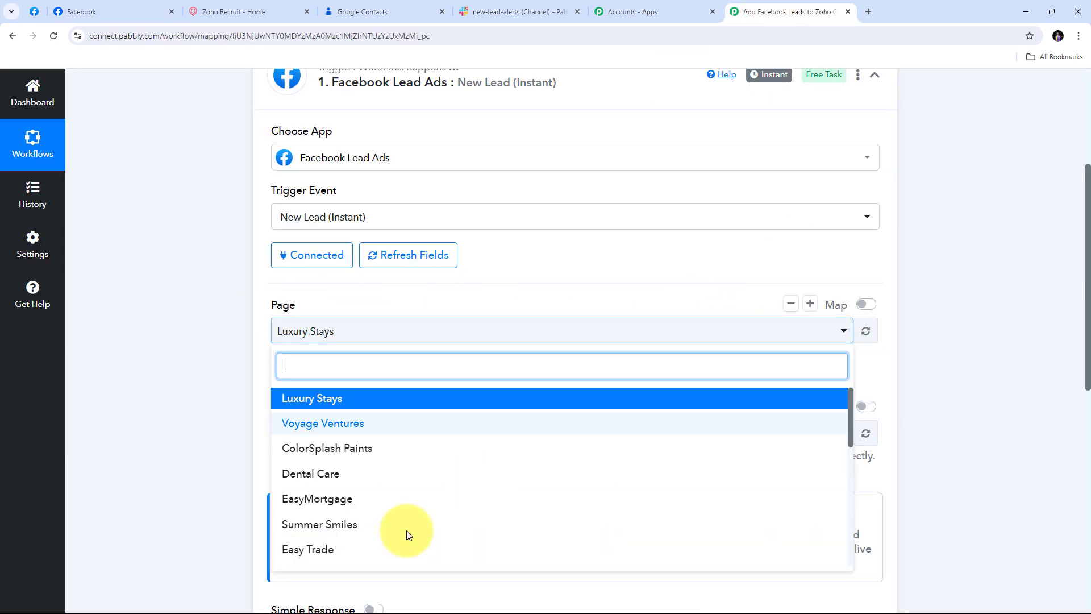
scroll(397, 459, down, 2)
scroll(399, 461, up, 3)
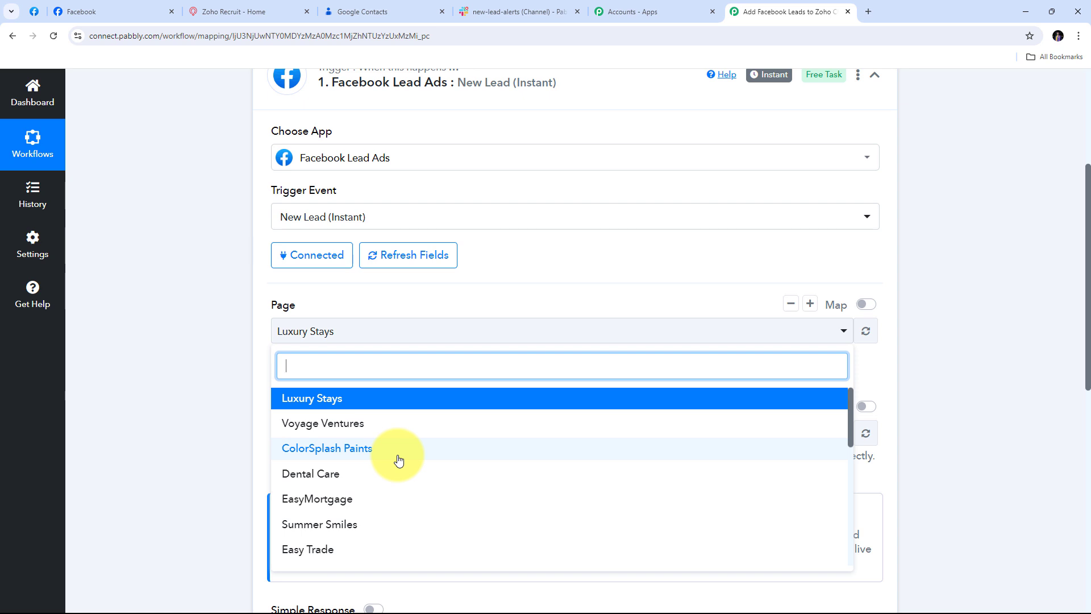
scroll(398, 459, down, 3)
scroll(398, 459, up, 3)
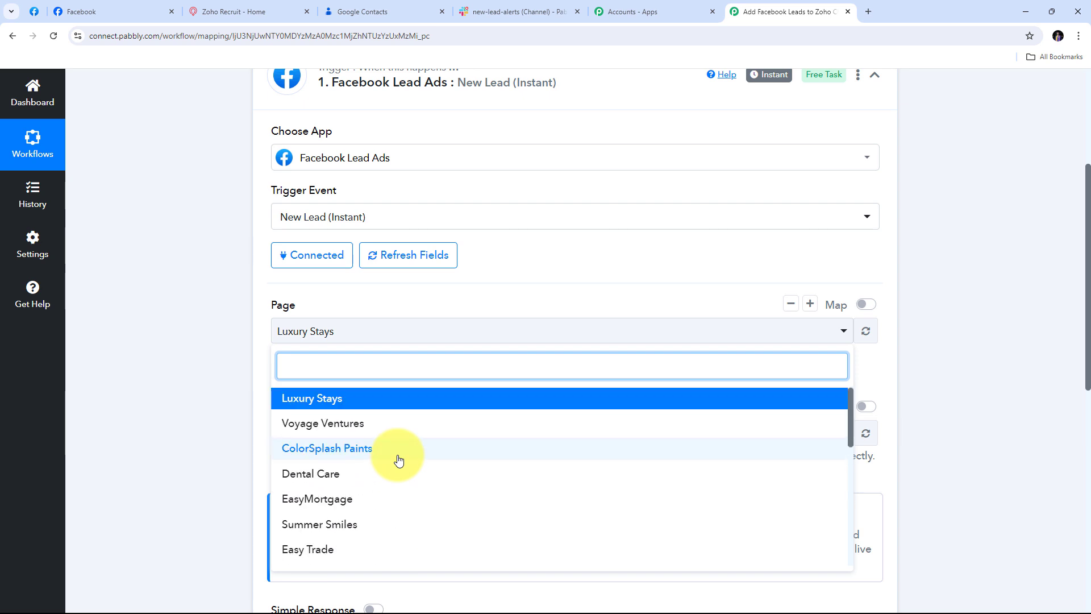
click(339, 405)
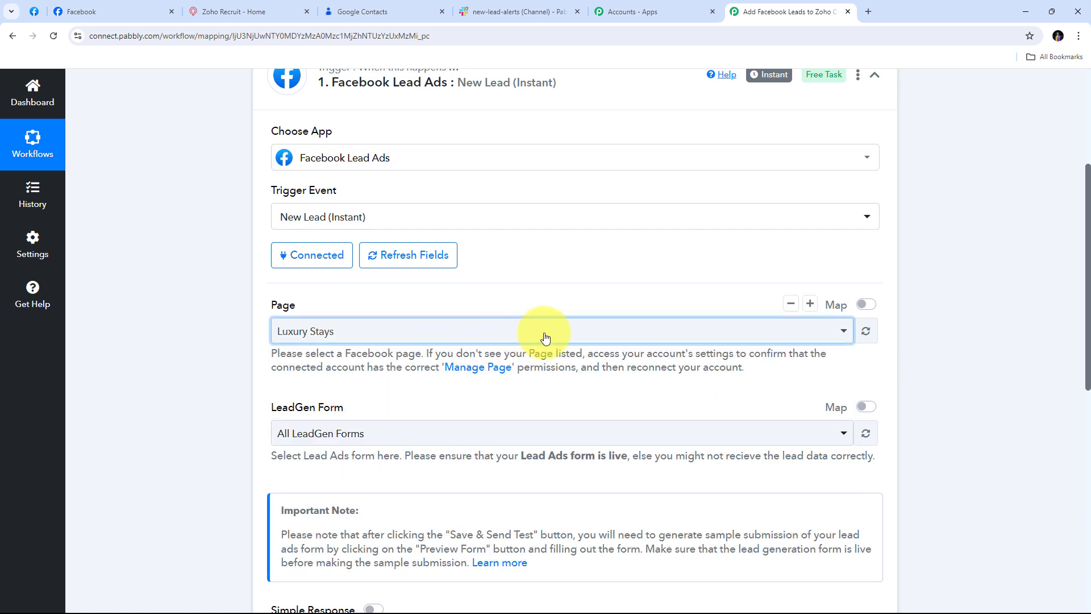
scroll(543, 282, down, 1)
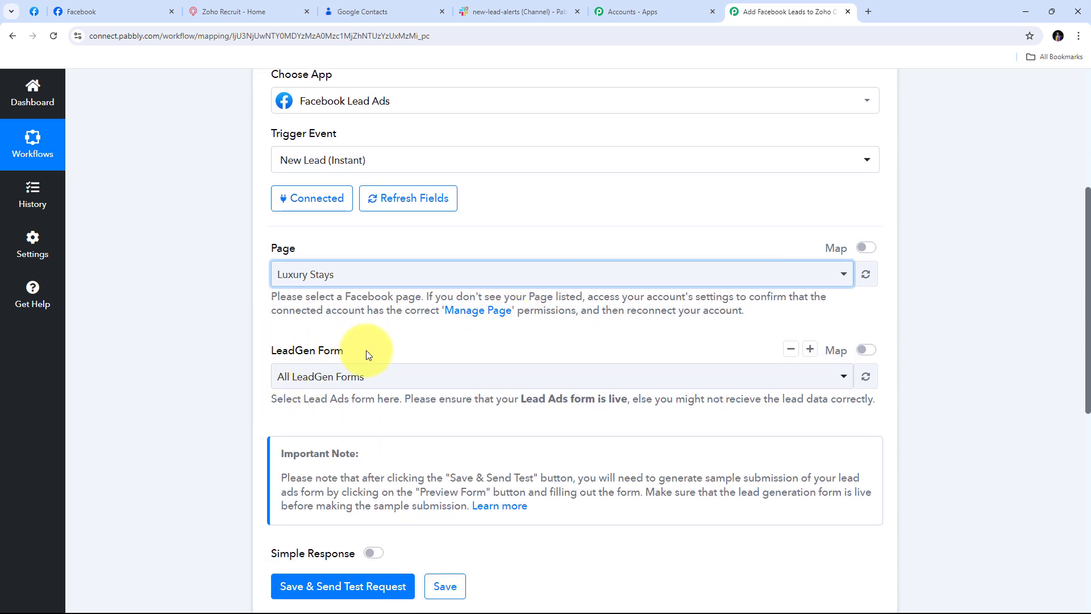
click(523, 382)
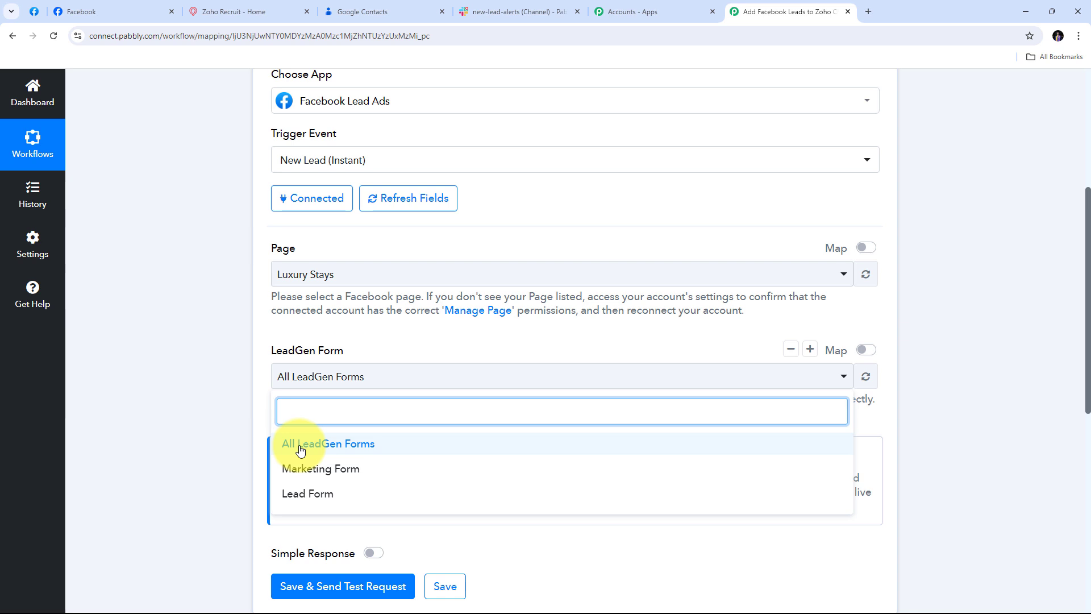
click(378, 453)
scroll(480, 335, down, 1)
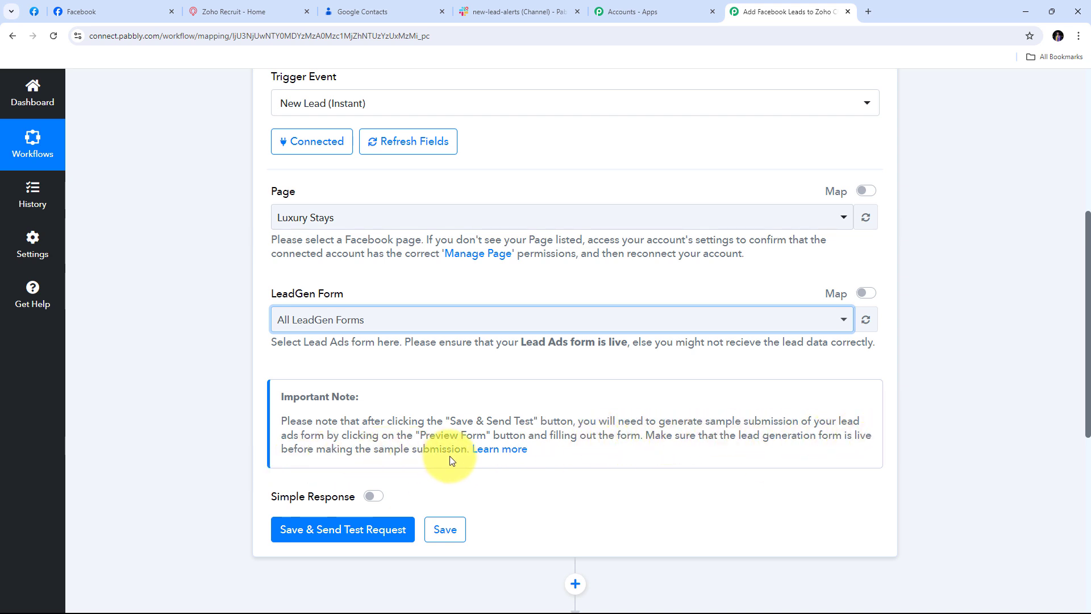
Step: Use Save & Send Test Request so the trigger waits for a webhook test lead
scroll(439, 392, down, 3)
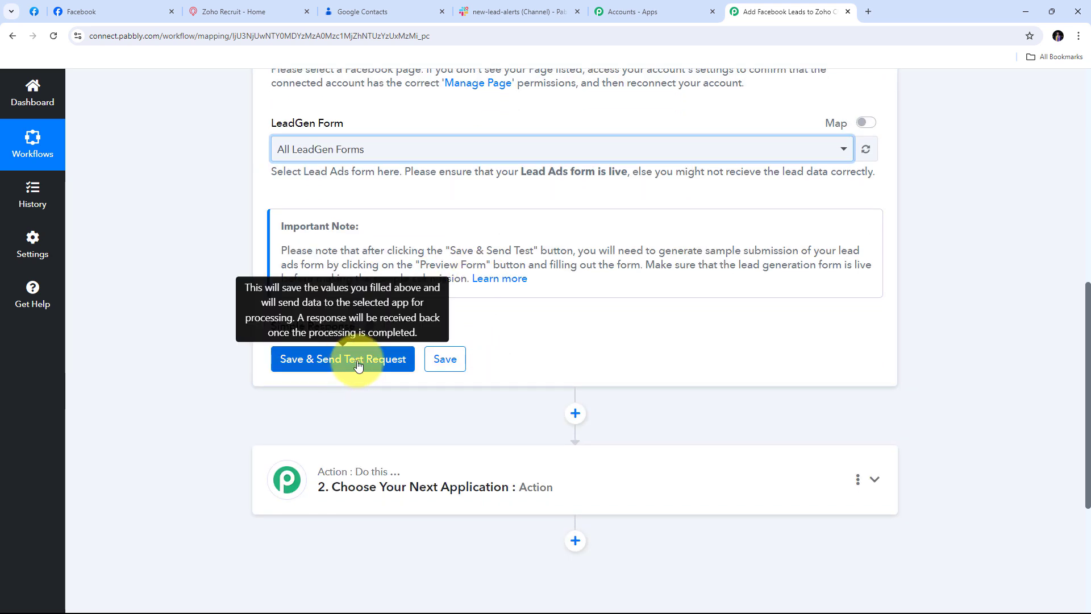
click(358, 364)
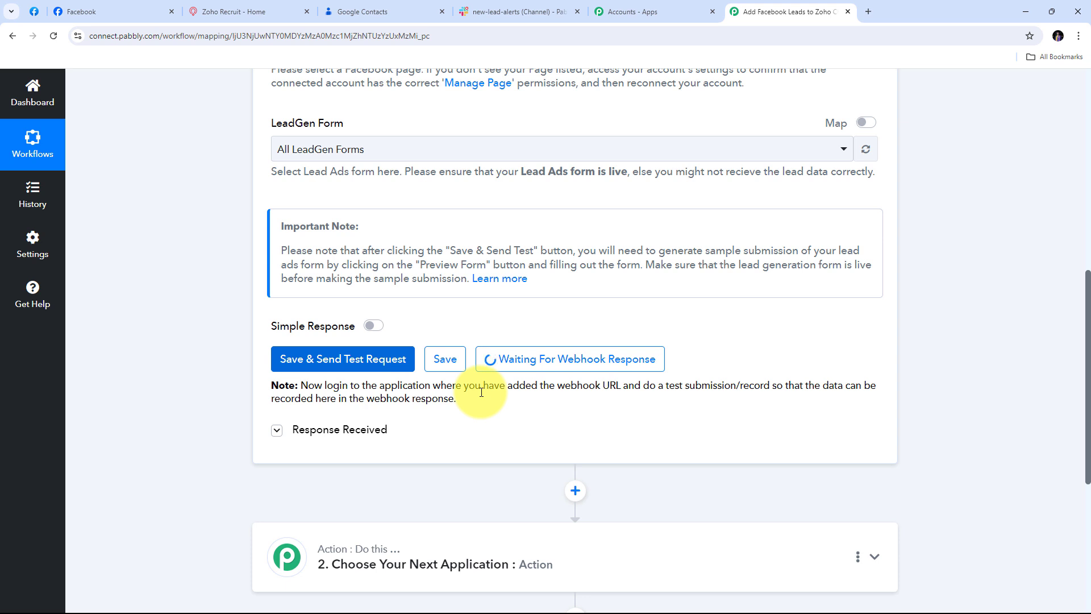
Step: Open the Lead Ads Testing Tool from More > Tools and select the Luxury Stays page
click(34, 11)
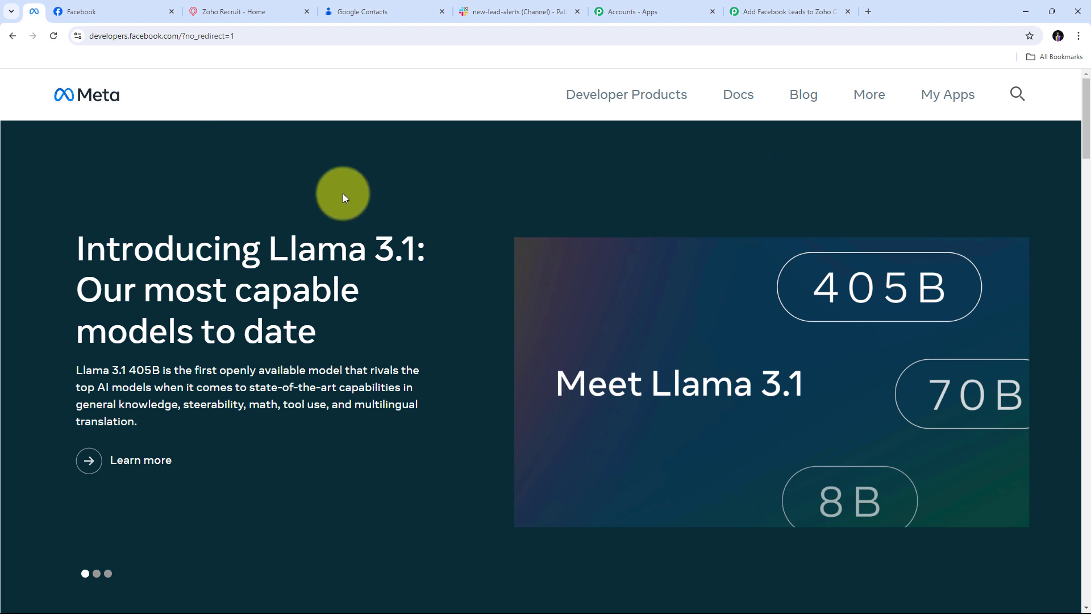
click(867, 102)
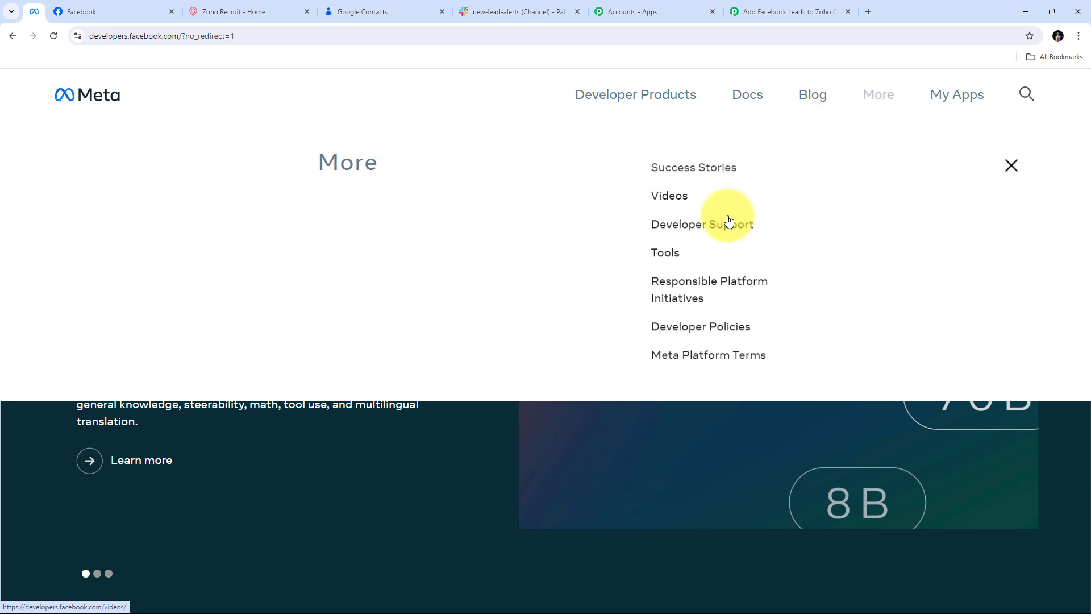
click(672, 261)
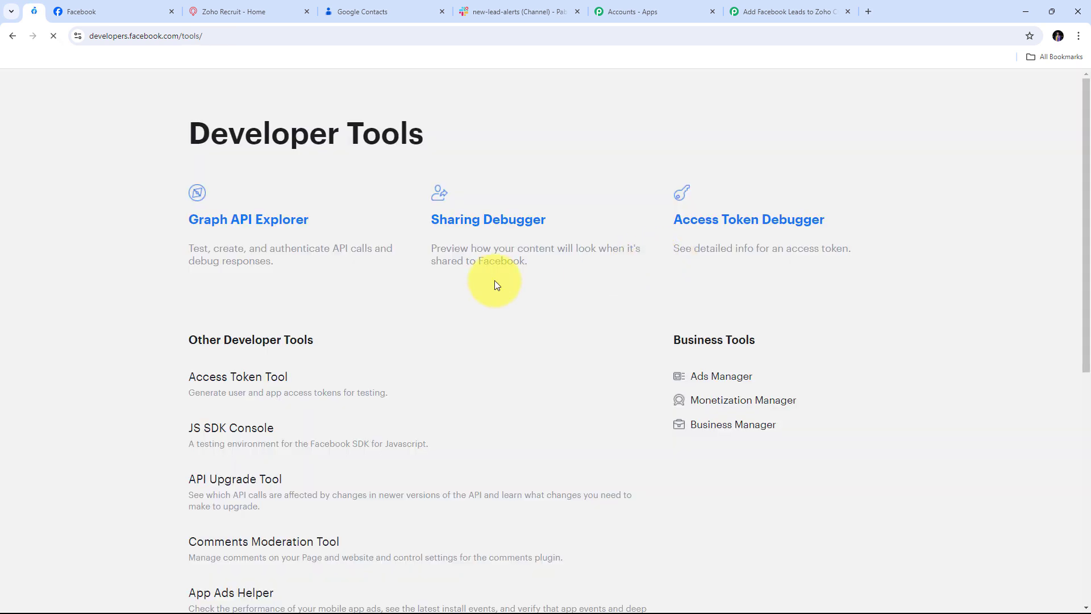
scroll(447, 293, down, 5)
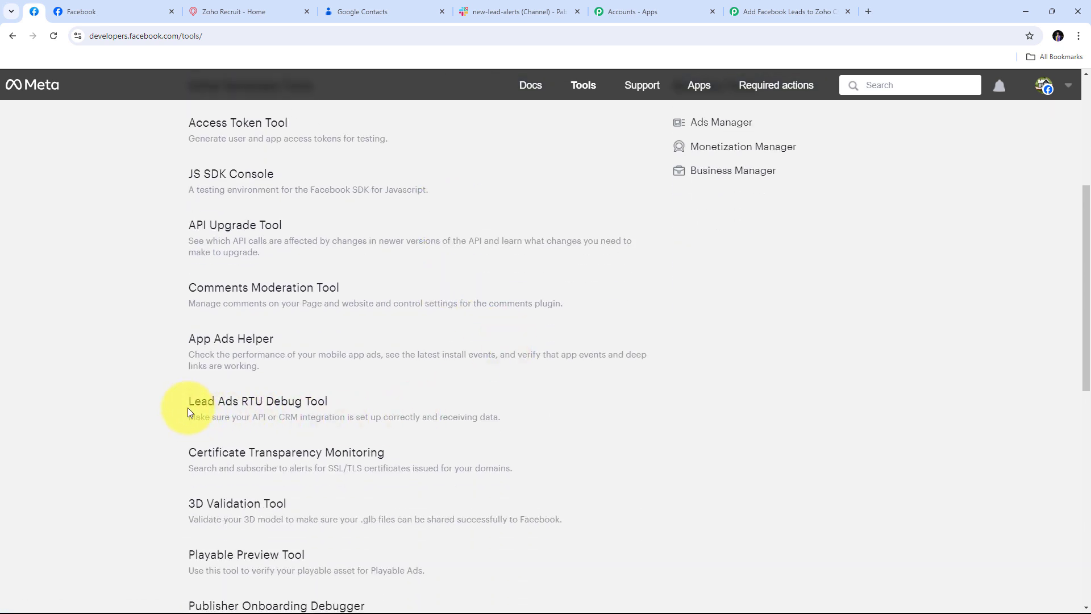
click(255, 410)
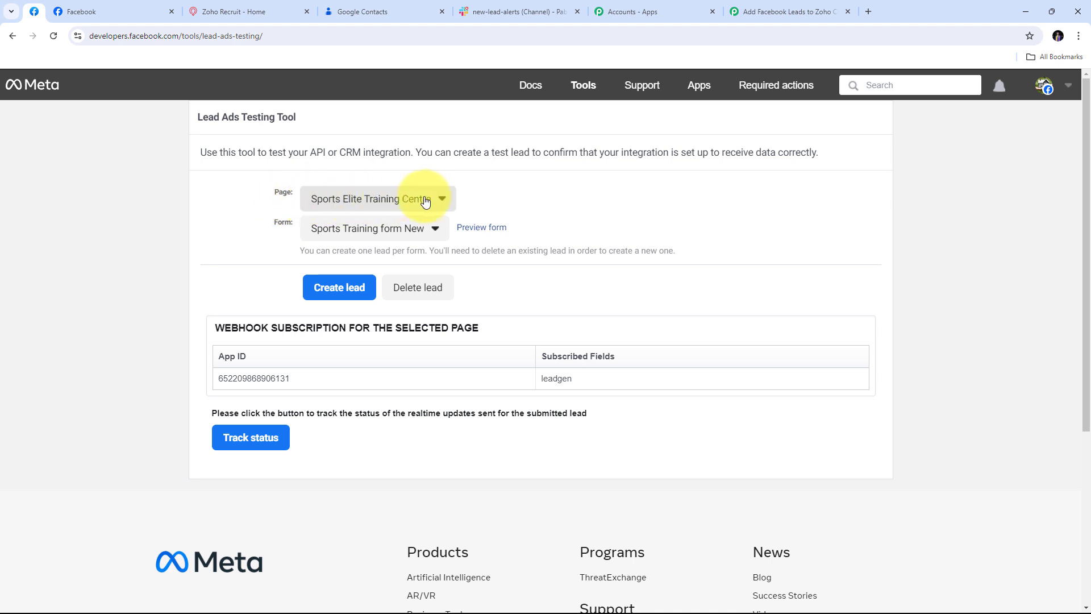
click(444, 202)
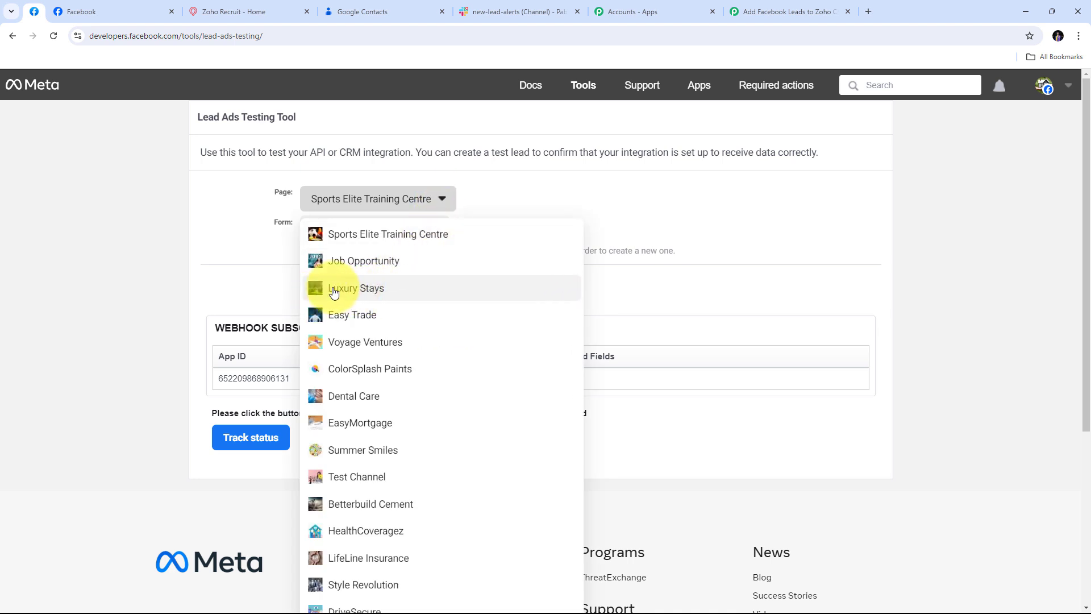
click(357, 290)
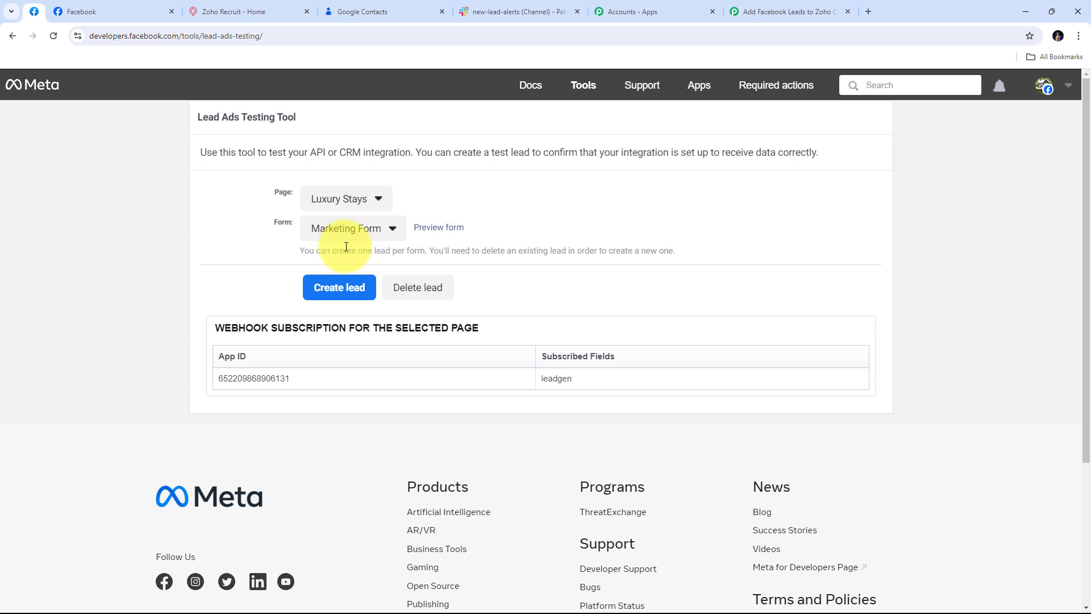
Step: In the Marketing Form preview, choose city Goa and fill in the lead's first name, last name and e-mail
click(439, 229)
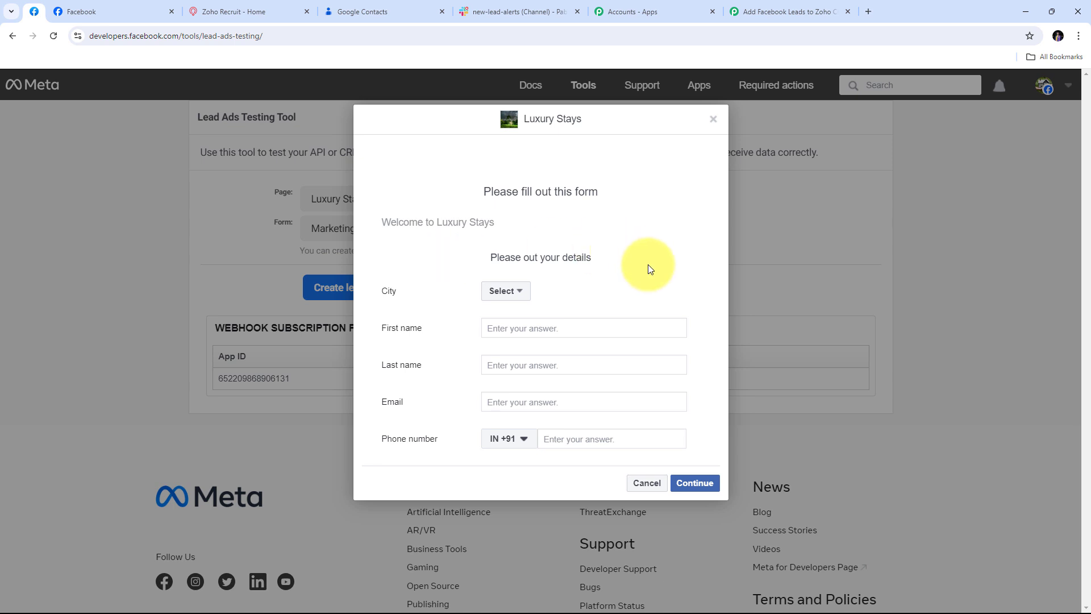
click(517, 295)
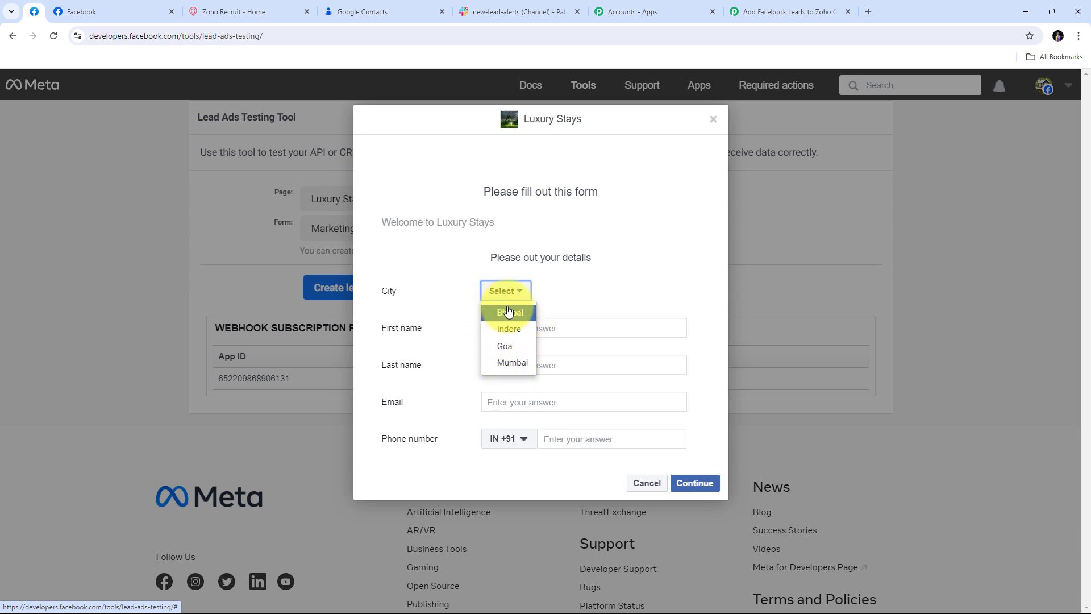
click(508, 351)
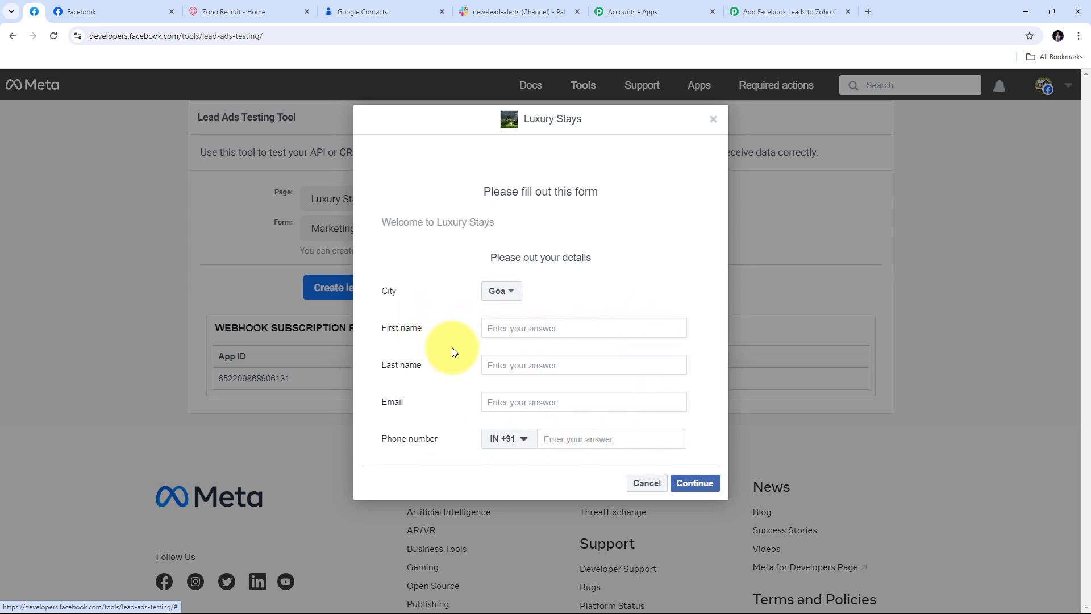
click(497, 327)
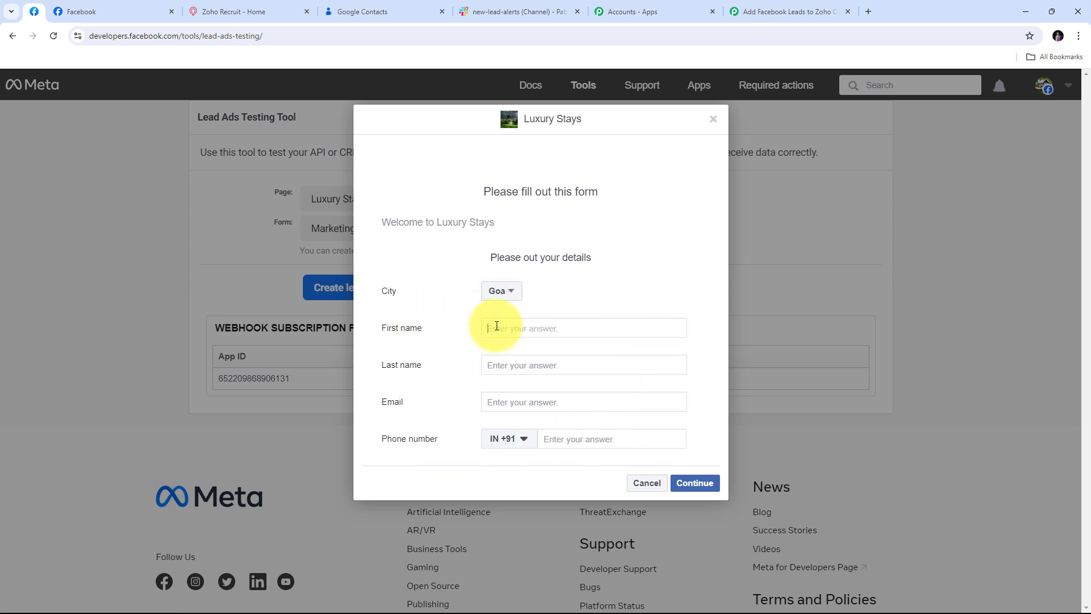
key(Tab)
key(Tab)
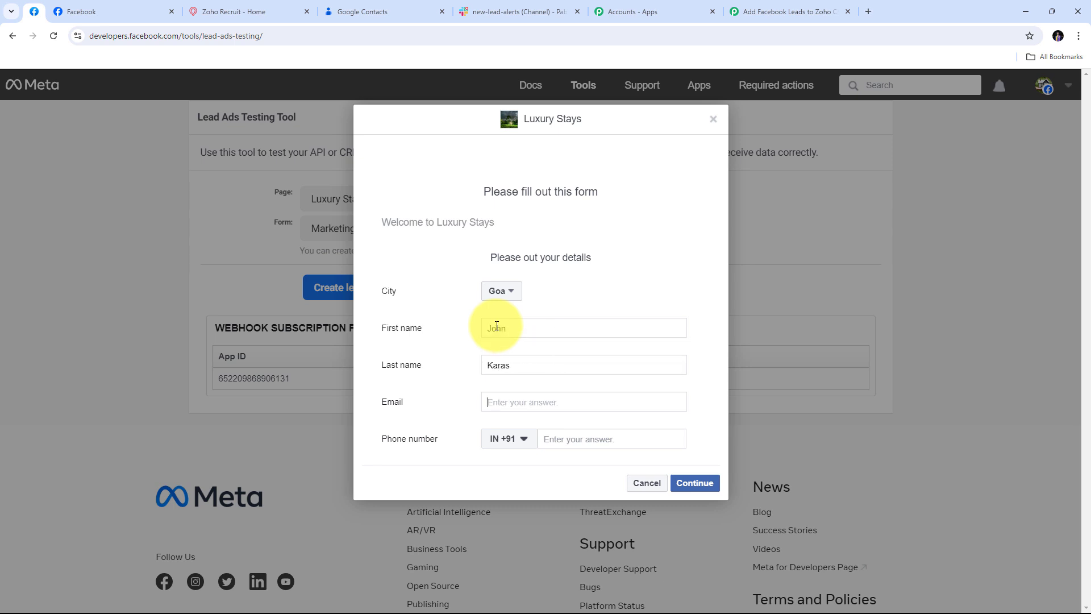
Step: Enter the lead's phone number, continue, and submit the test lead
click(564, 439)
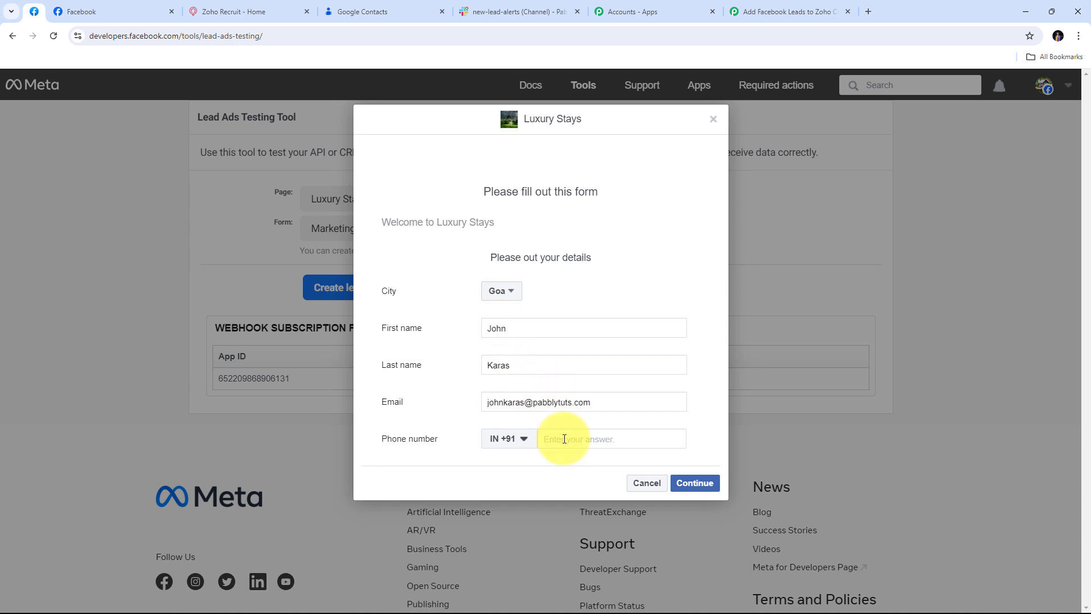
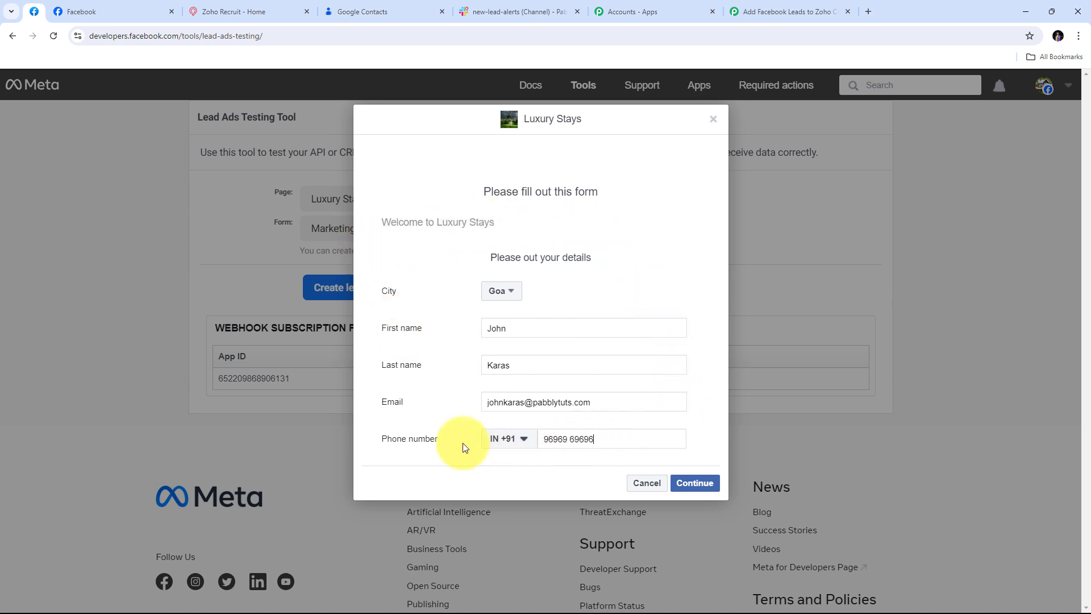
click(696, 484)
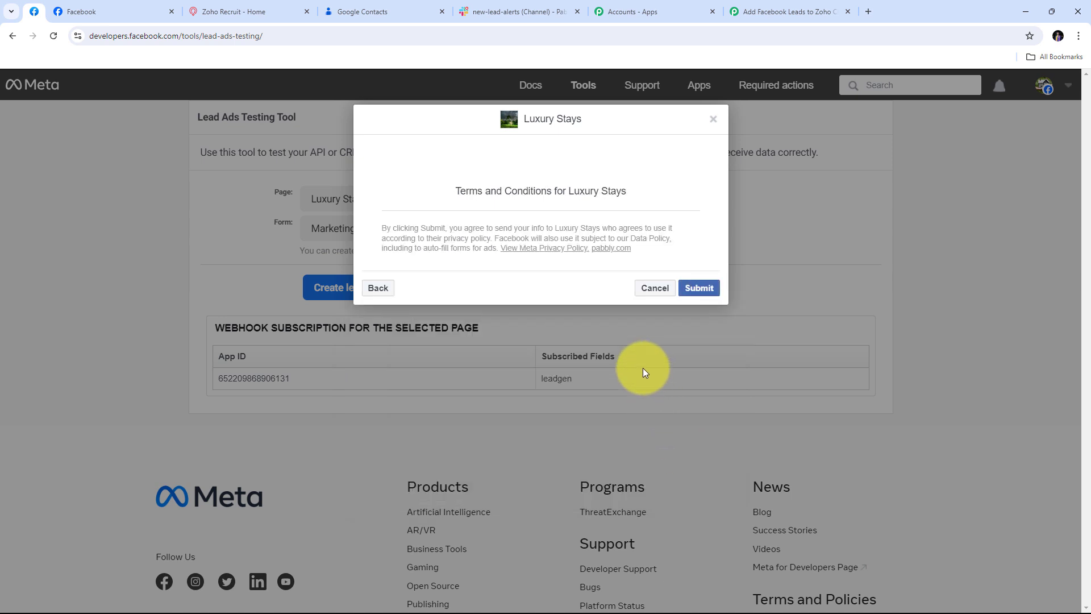
click(700, 290)
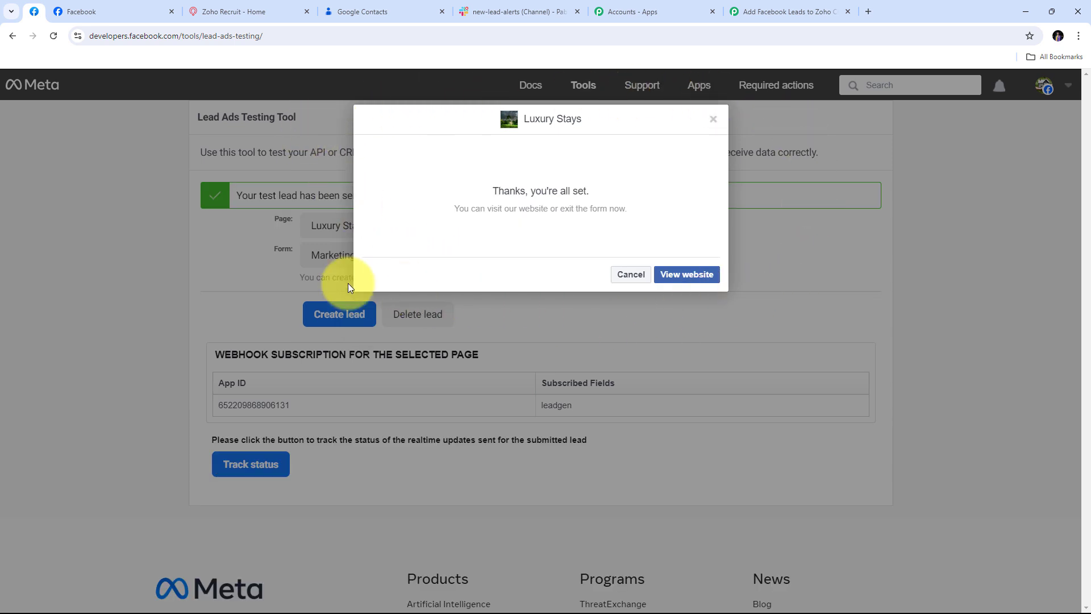
Step: Return to the workflow and check the captured response, starting with city goa
click(789, 18)
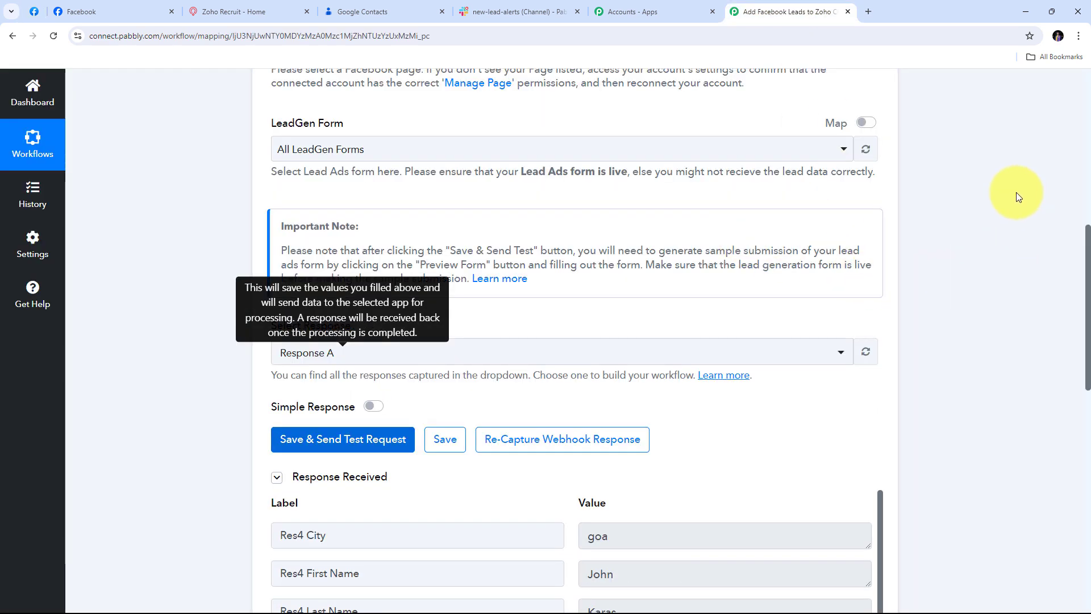
scroll(997, 189, down, 7)
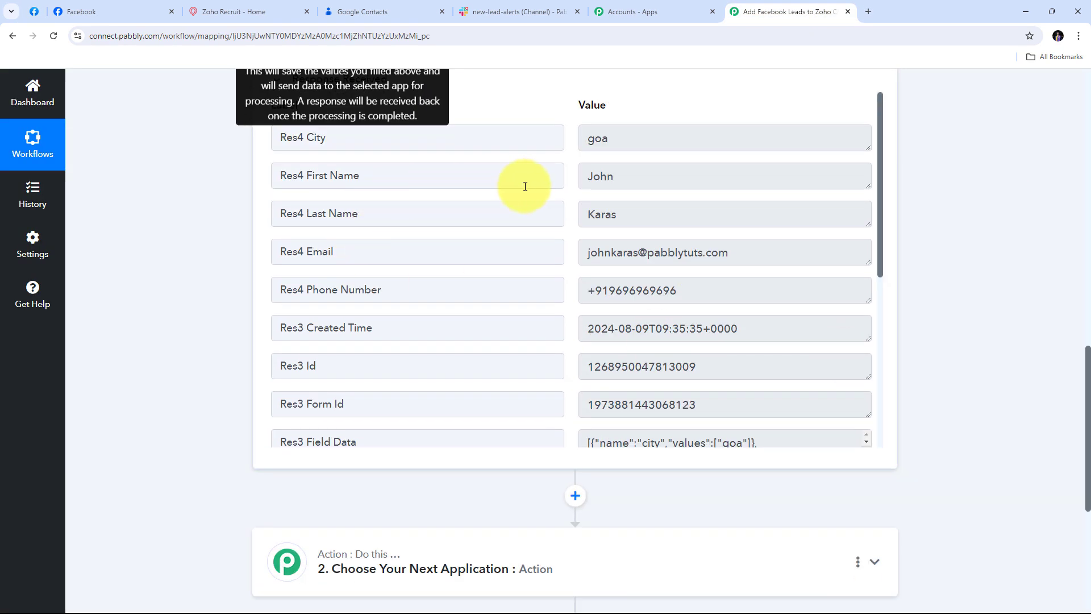
scroll(648, 199, down, 4)
scroll(648, 199, up, 4)
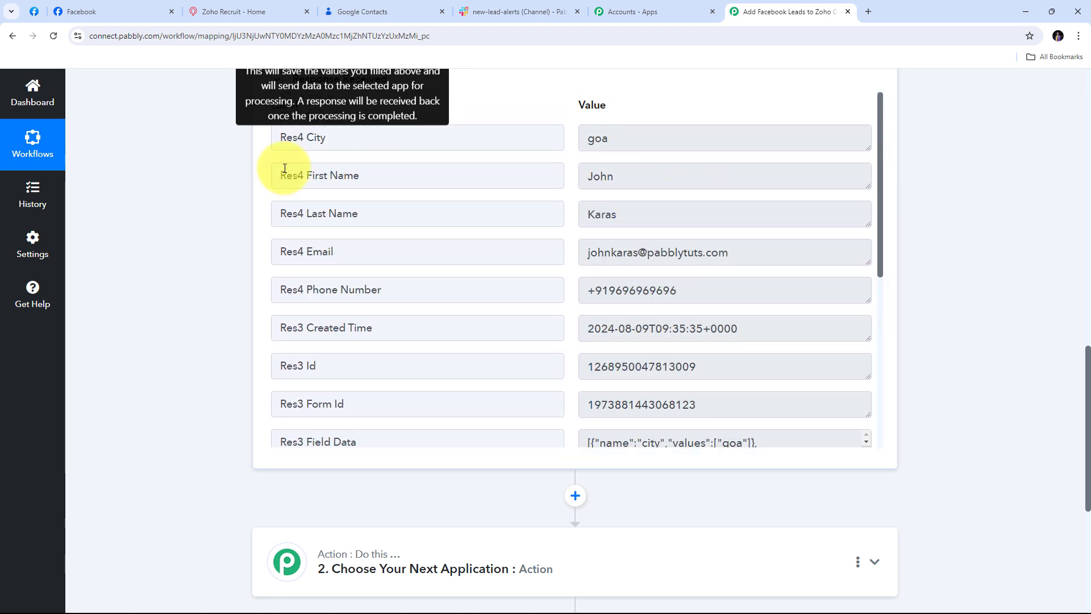
scroll(282, 173, up, 2)
click(647, 253)
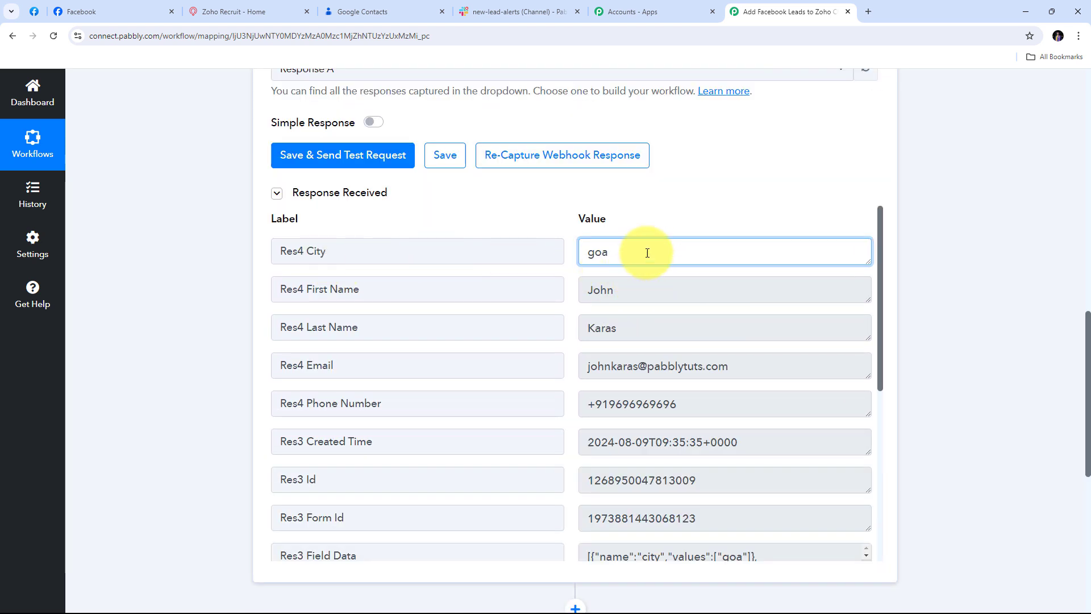
double_click(594, 252)
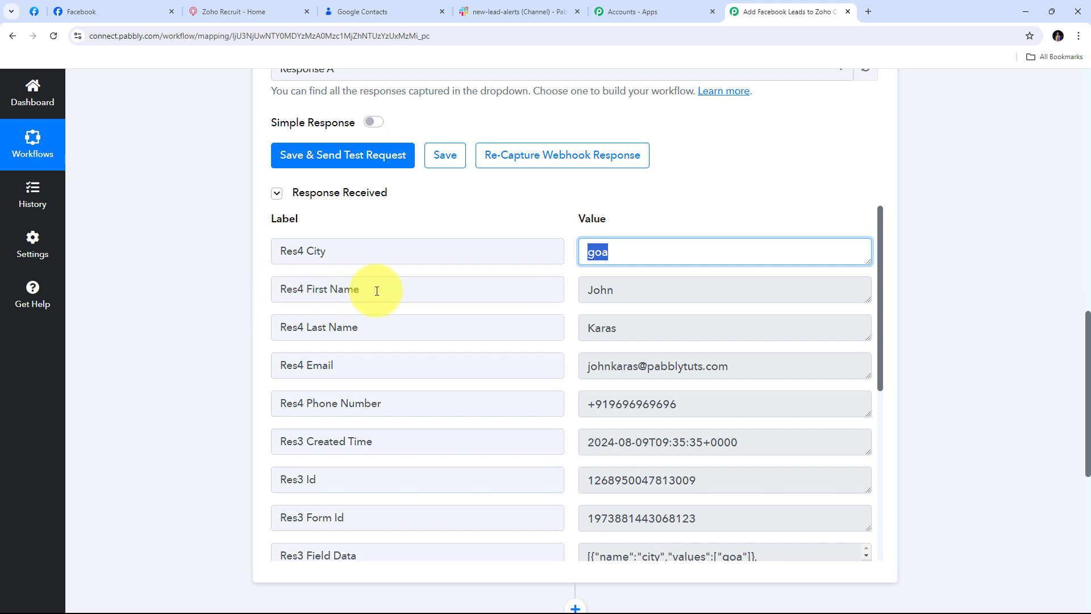
Step: Review the captured first name, last name, e-mail and phone number values
double_click(665, 293)
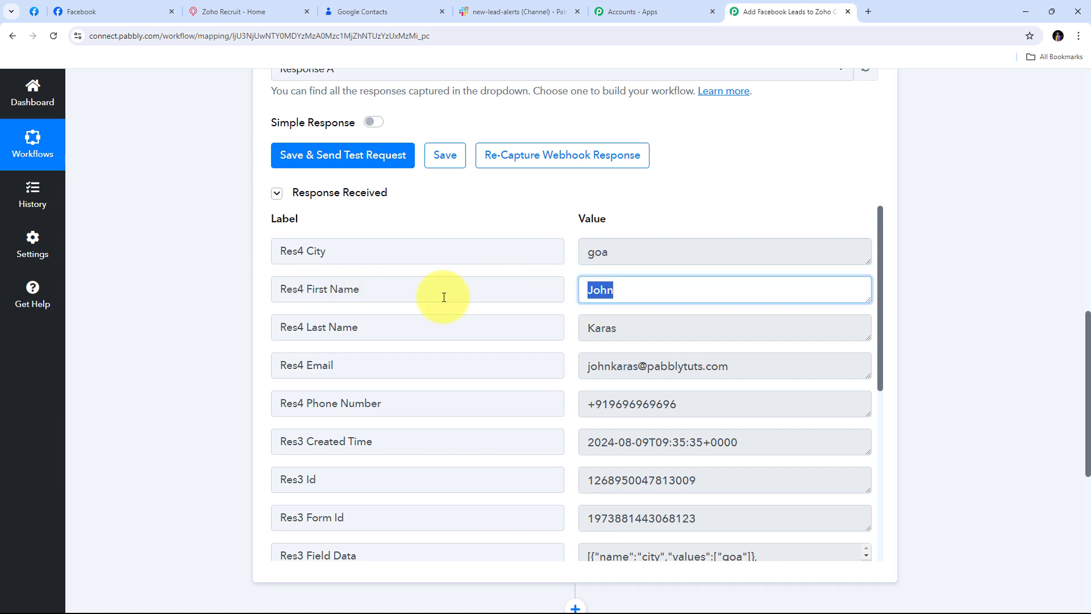
double_click(603, 332)
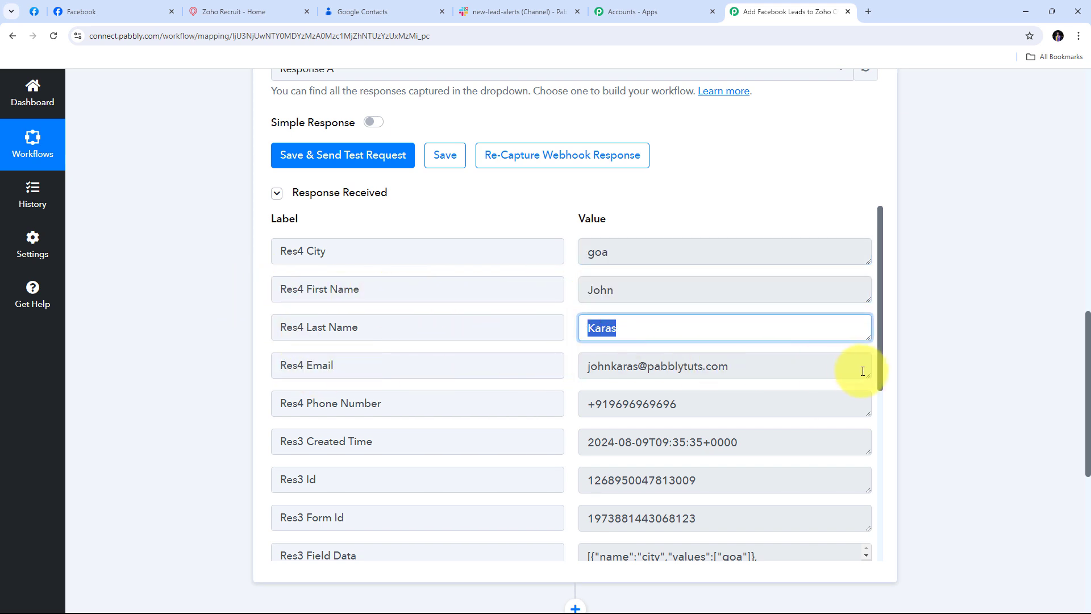
drag(863, 371, 863, 385)
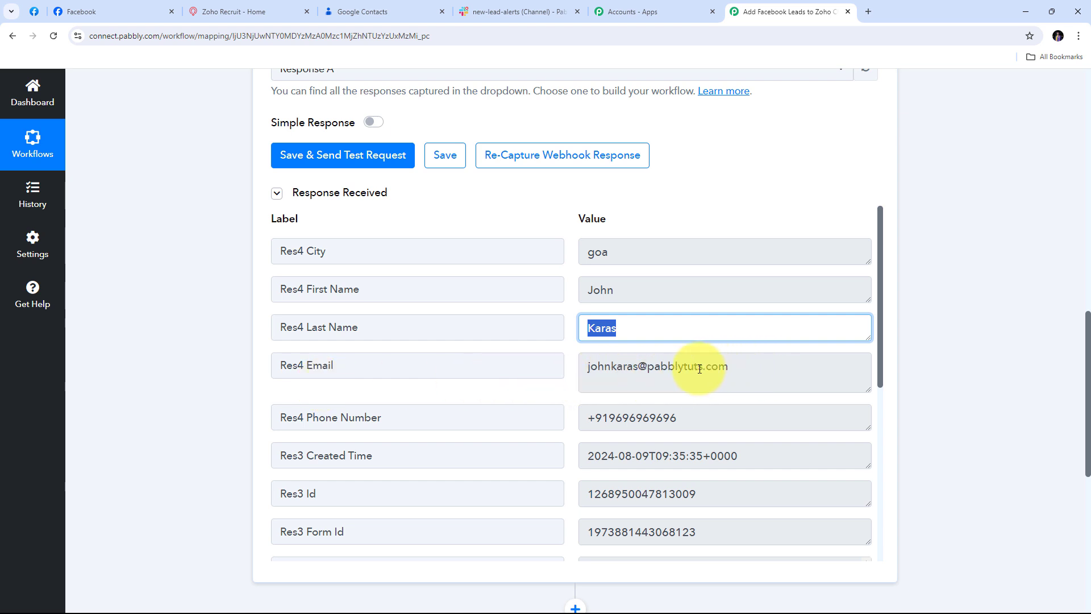
click(762, 419)
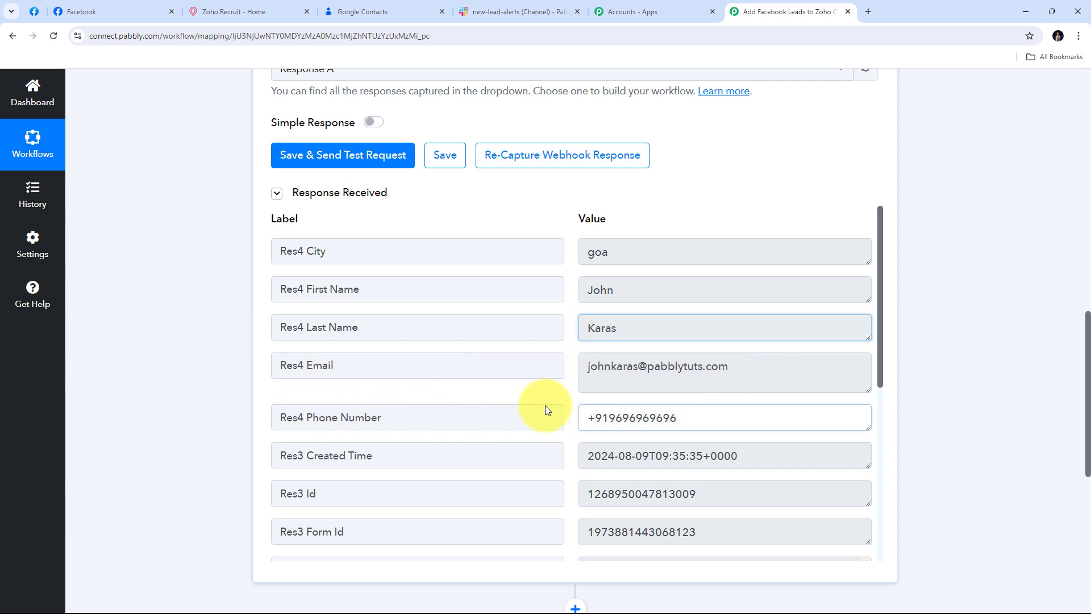
key(ctrl+a)
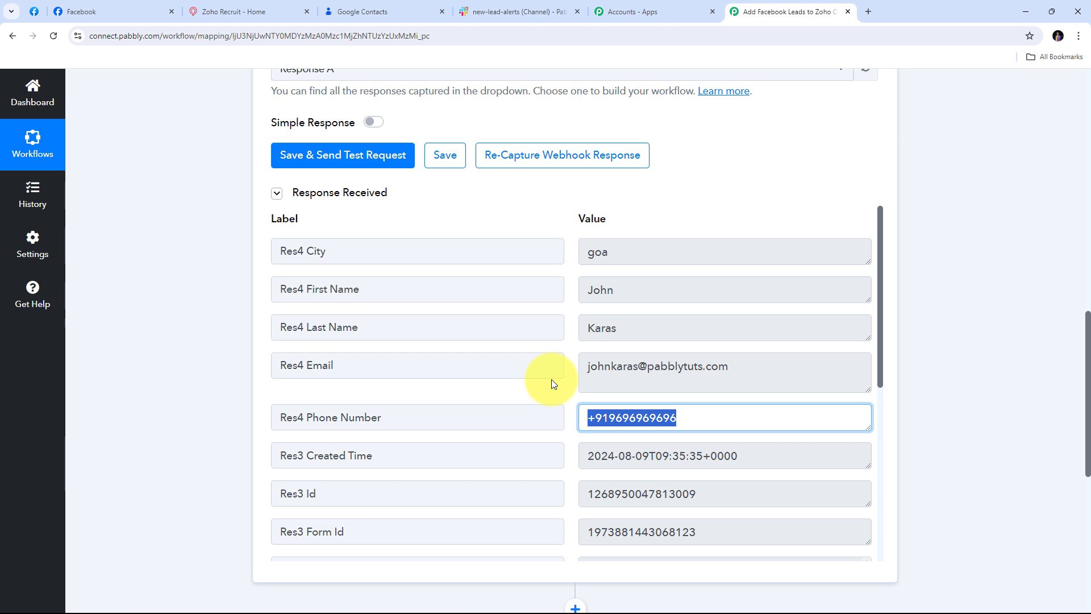
click(543, 306)
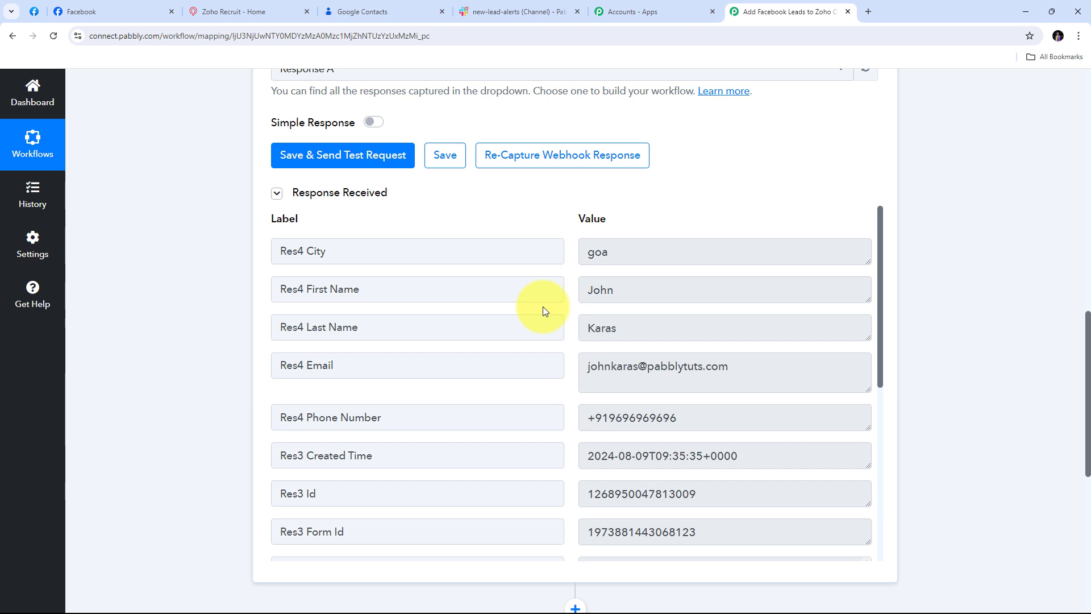
scroll(960, 295, down, 4)
scroll(960, 292, down, 2)
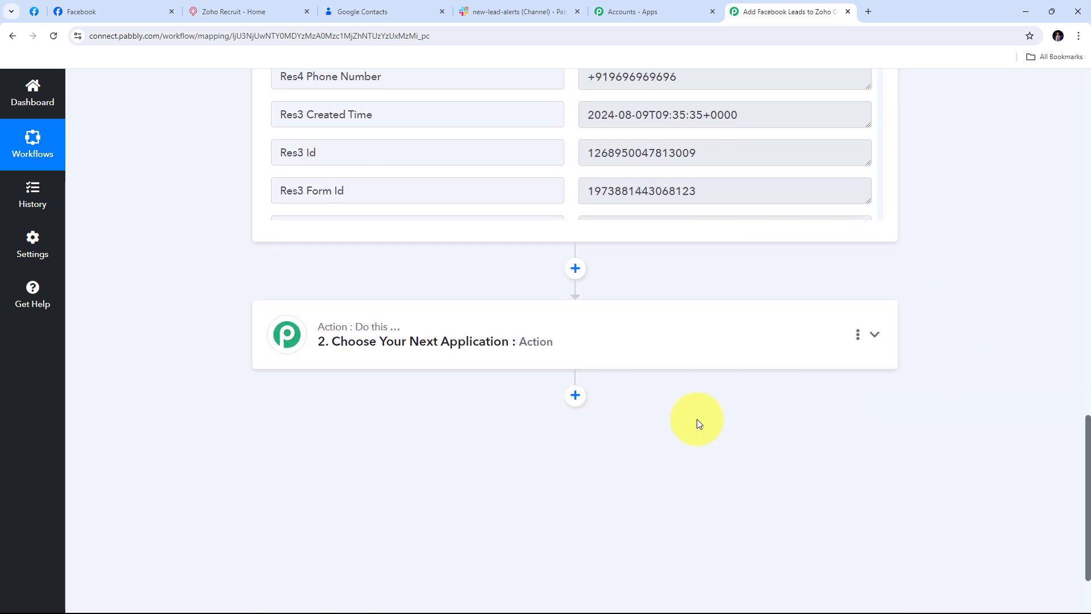
Step: Make Zoho CRM the second workflow step with the Insert/Update Record action event
click(876, 336)
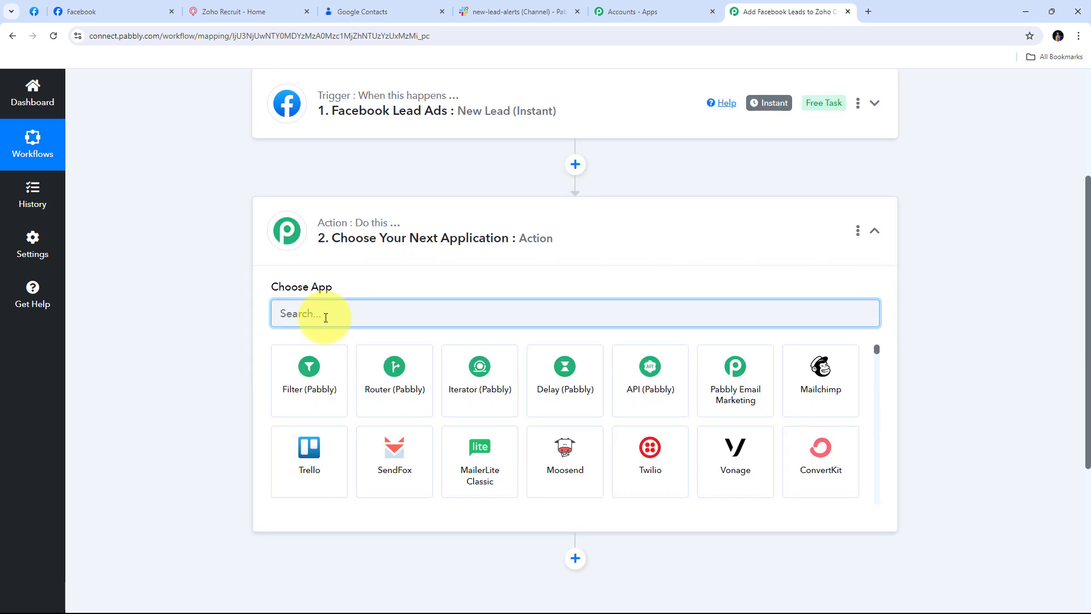
text(Zoho)
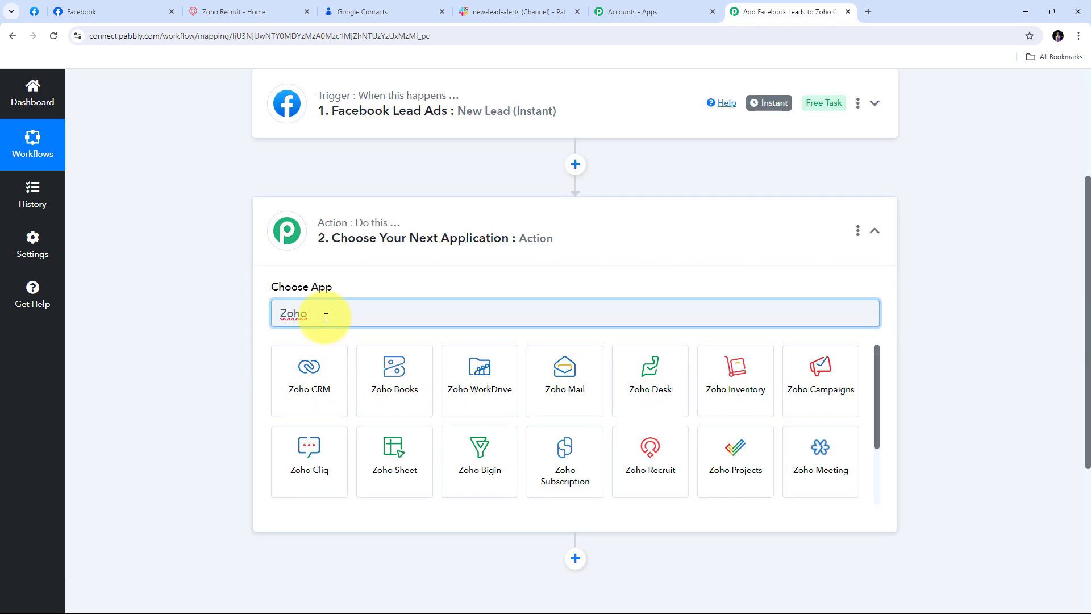
text( CRM)
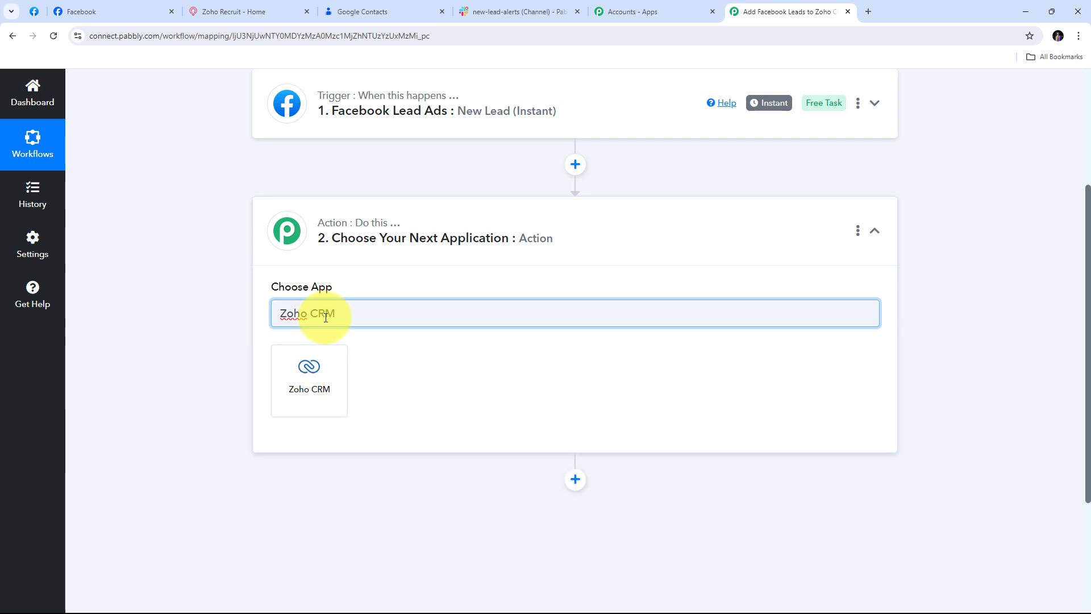
click(311, 374)
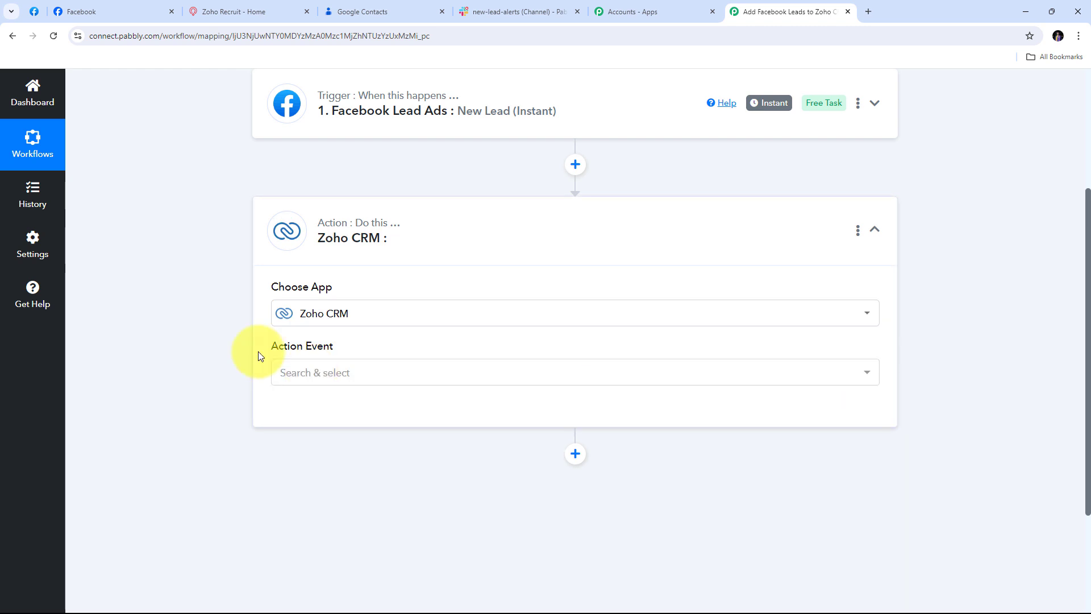
click(697, 374)
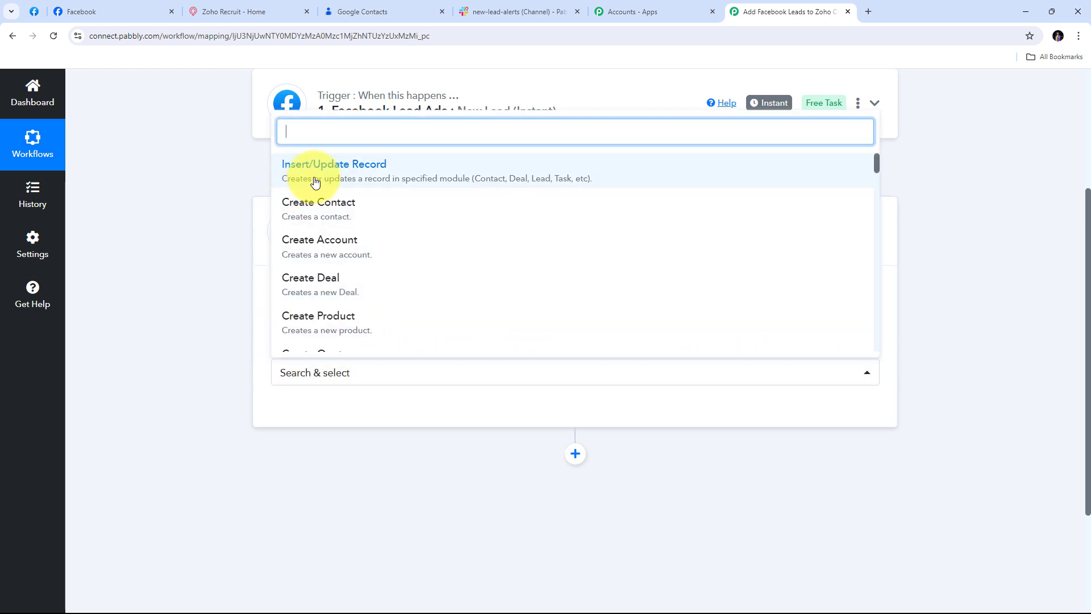
click(383, 177)
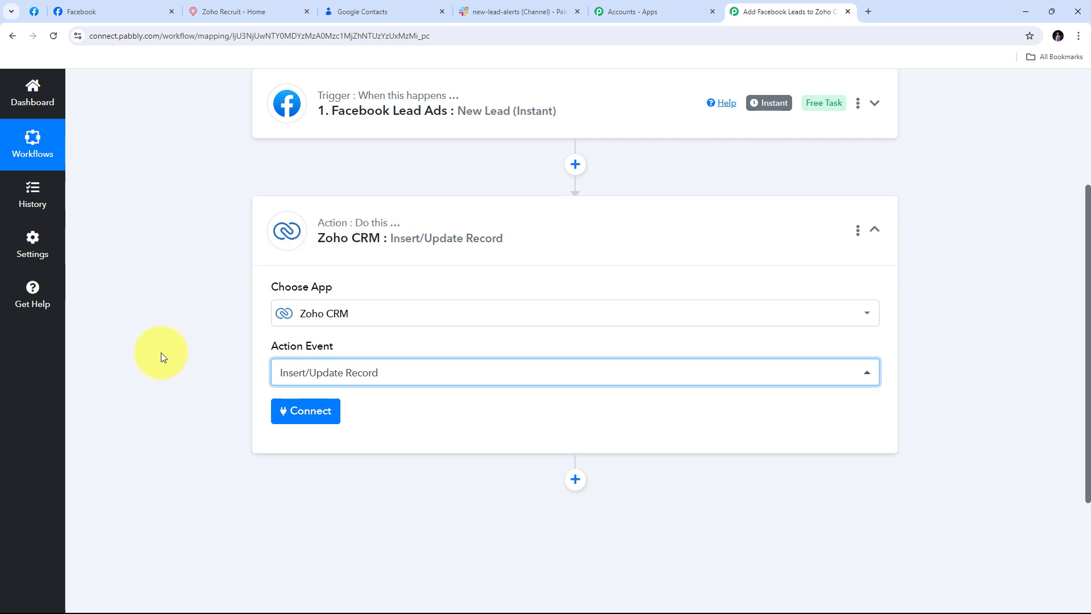
Step: Start a new Zoho CRM connection that prompts for the account's domain
click(297, 416)
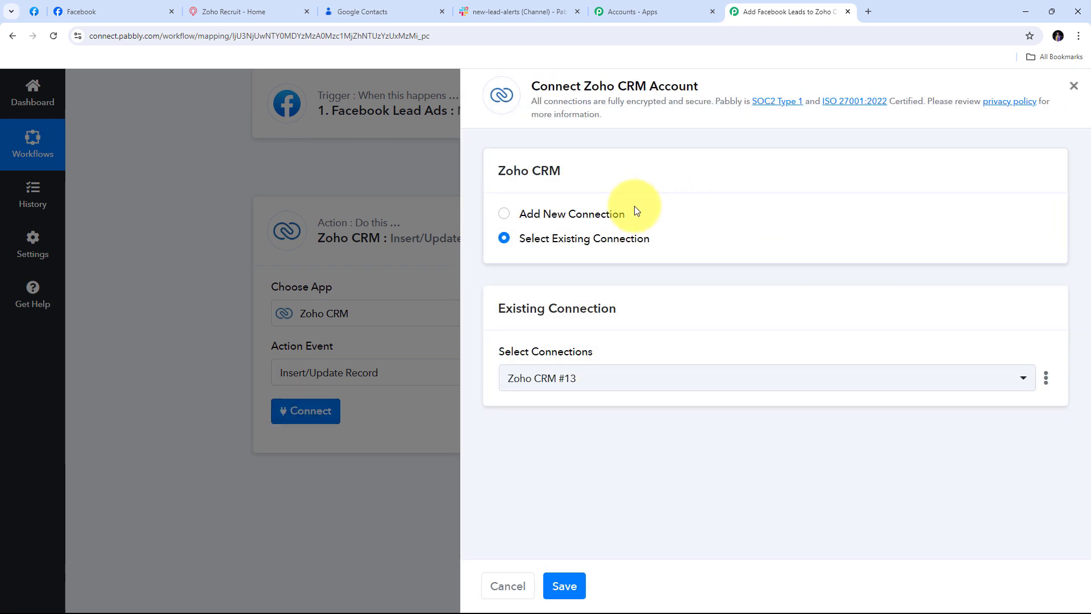
click(577, 219)
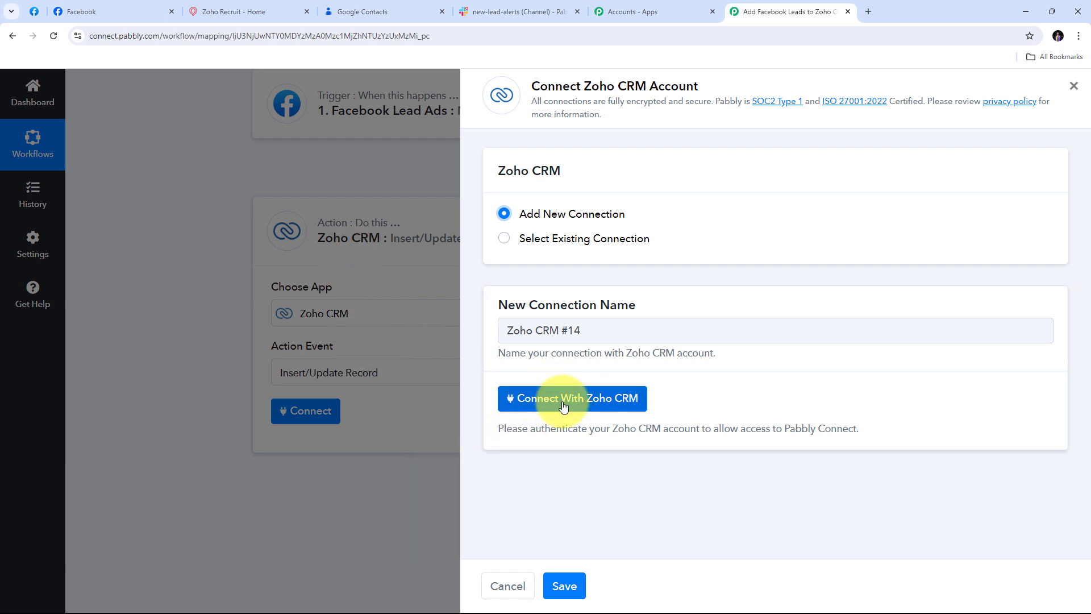
click(598, 408)
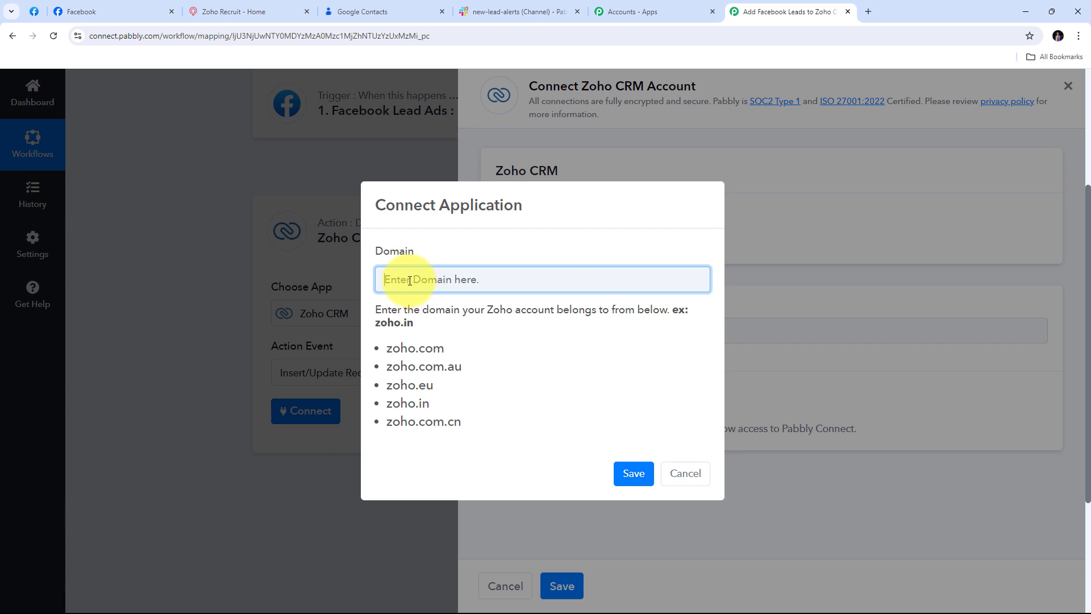
Step: Note the example zoho.in domain and check it on the Zoho CRM home page
drag(386, 343, 447, 416)
click(438, 401)
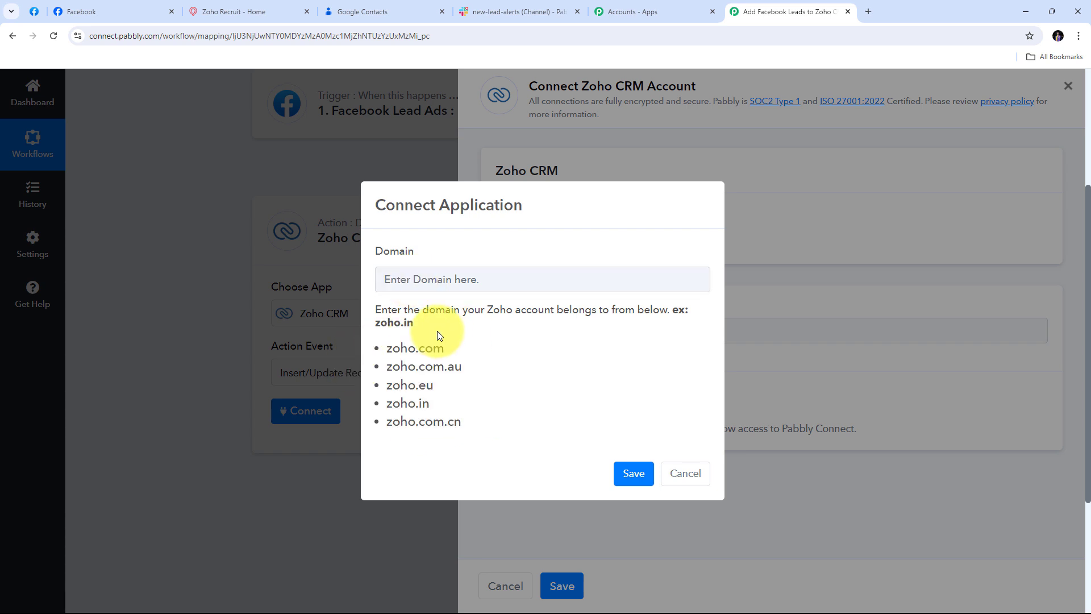
drag(375, 323, 487, 325)
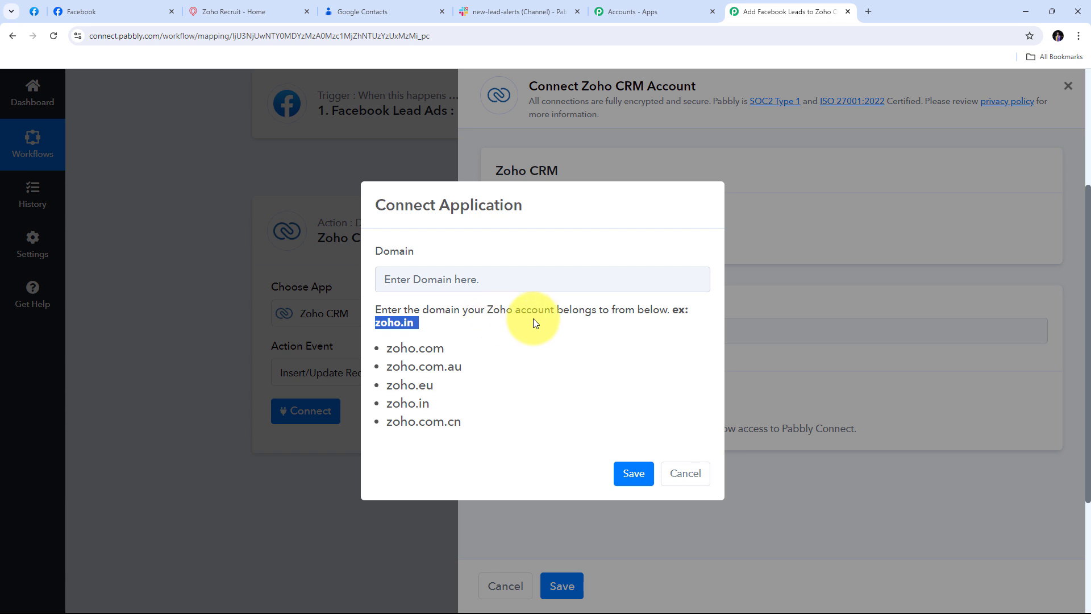
click(251, 8)
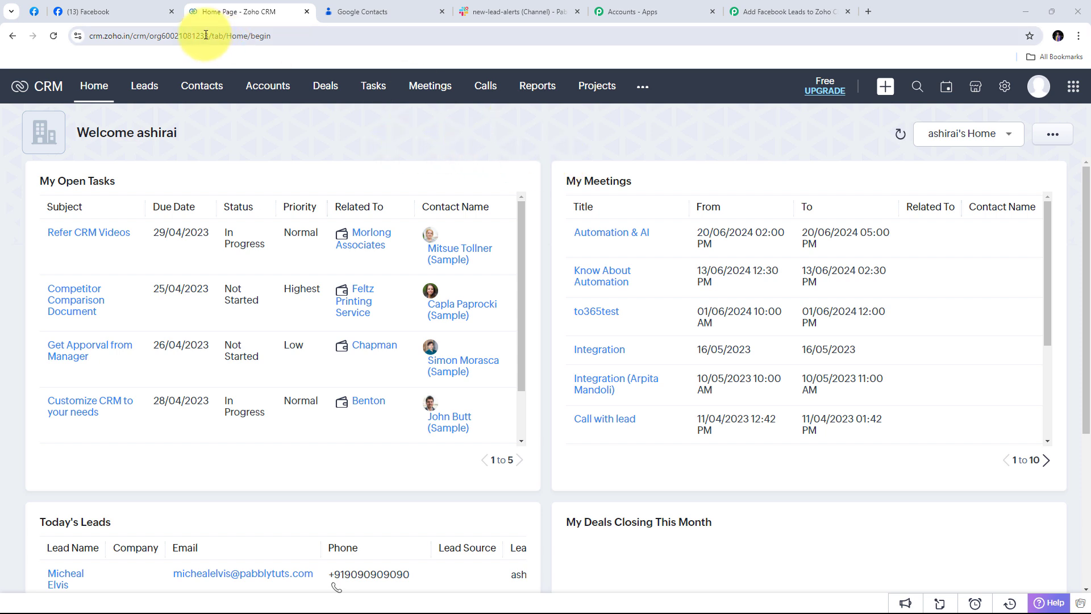
drag(105, 39, 130, 38)
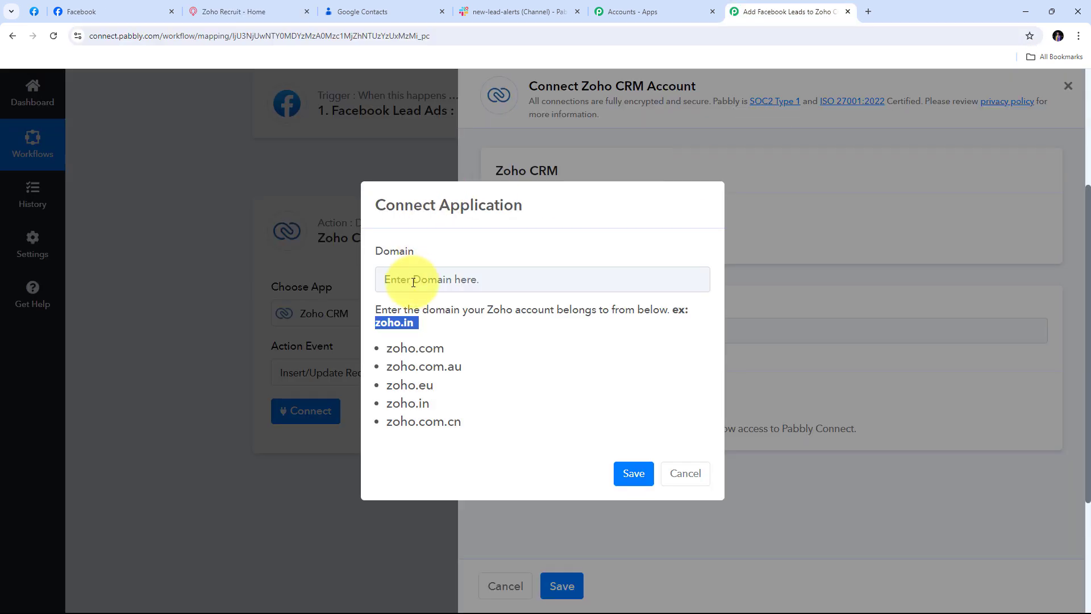
Step: Enter zoho.in as the Zoho account domain and save it
click(413, 280)
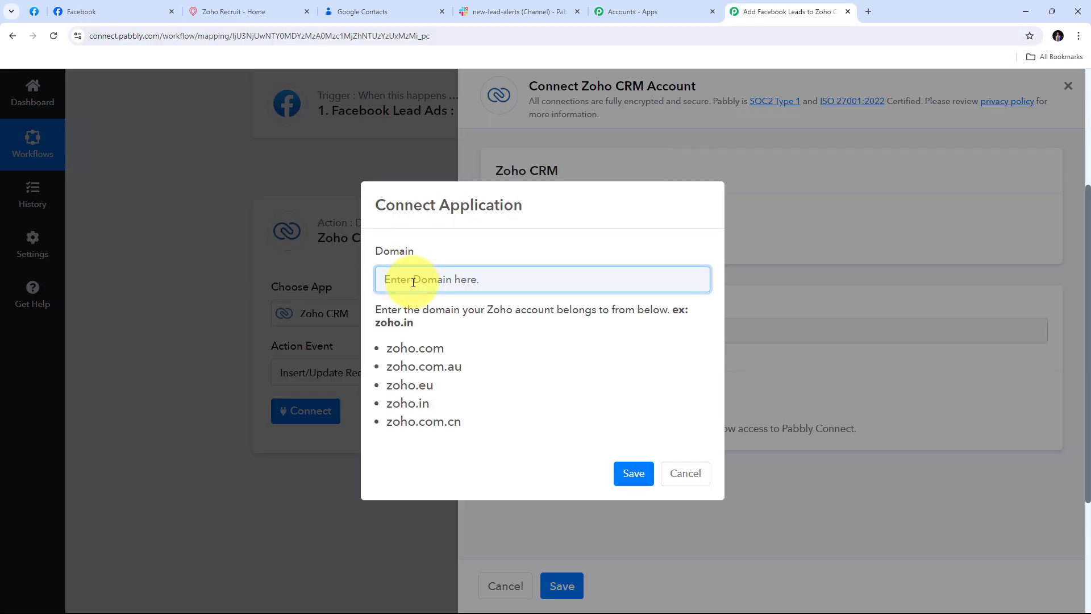
text(zoho)
text(.in)
click(635, 474)
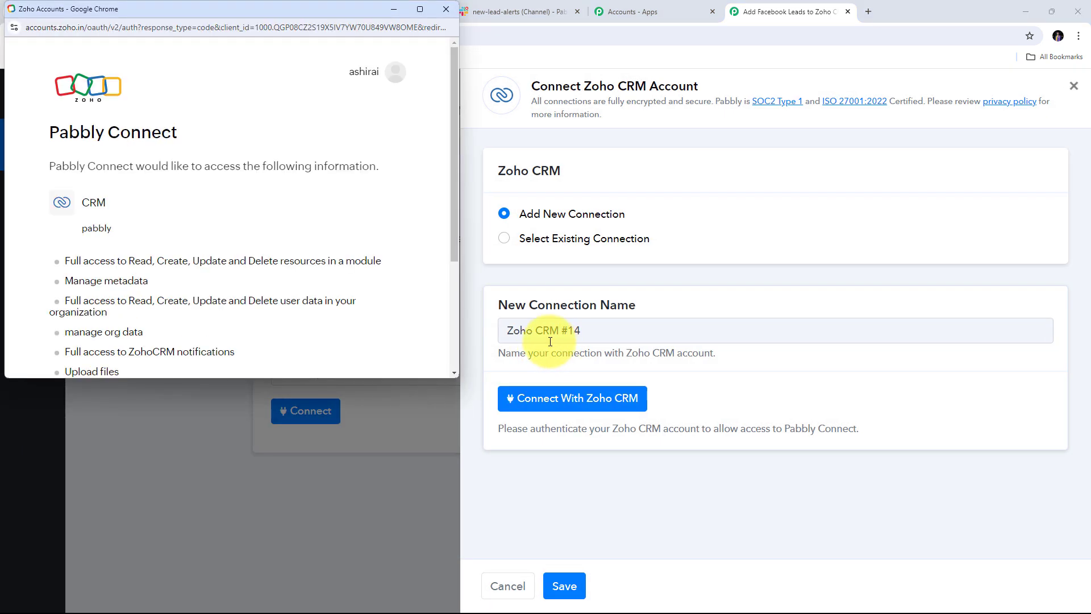
Step: Accept Zoho's access request so Pabbly Connect is authorized on the account
scroll(363, 199, down, 3)
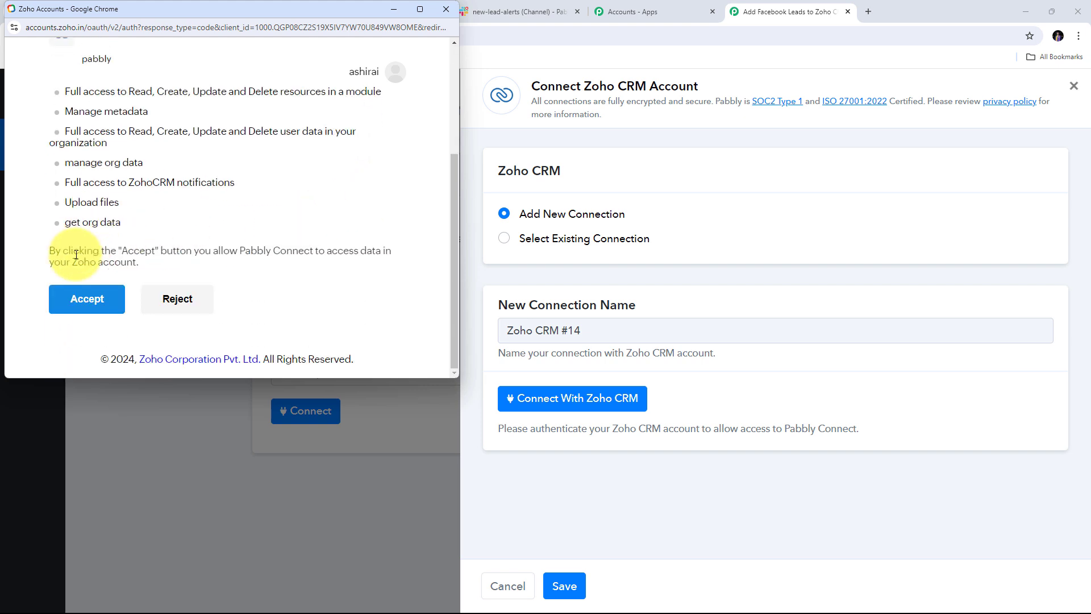
click(85, 303)
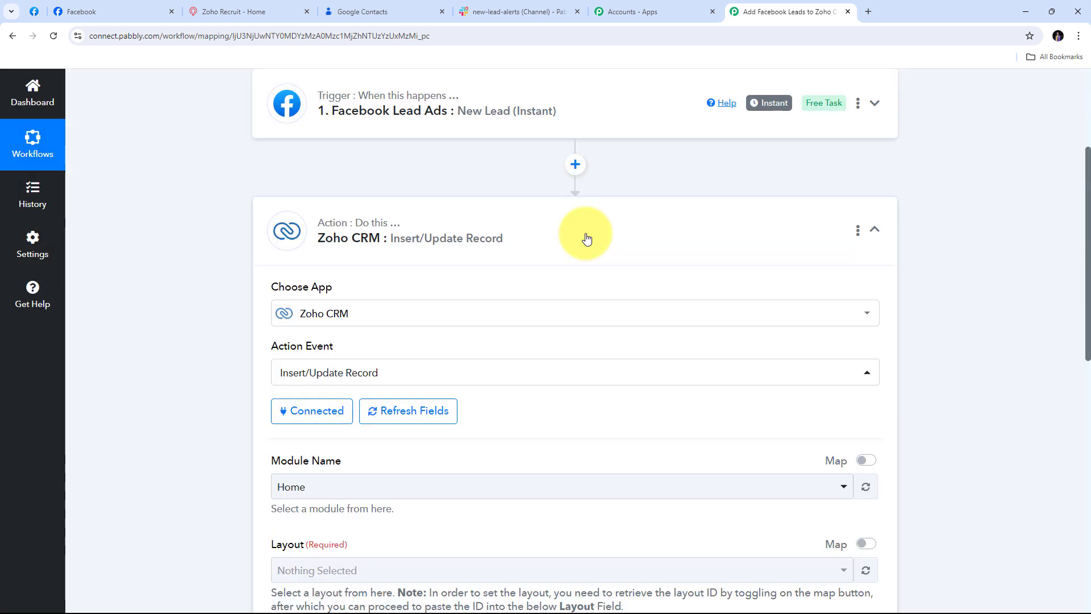
scroll(586, 233, down, 5)
scroll(585, 233, up, 2)
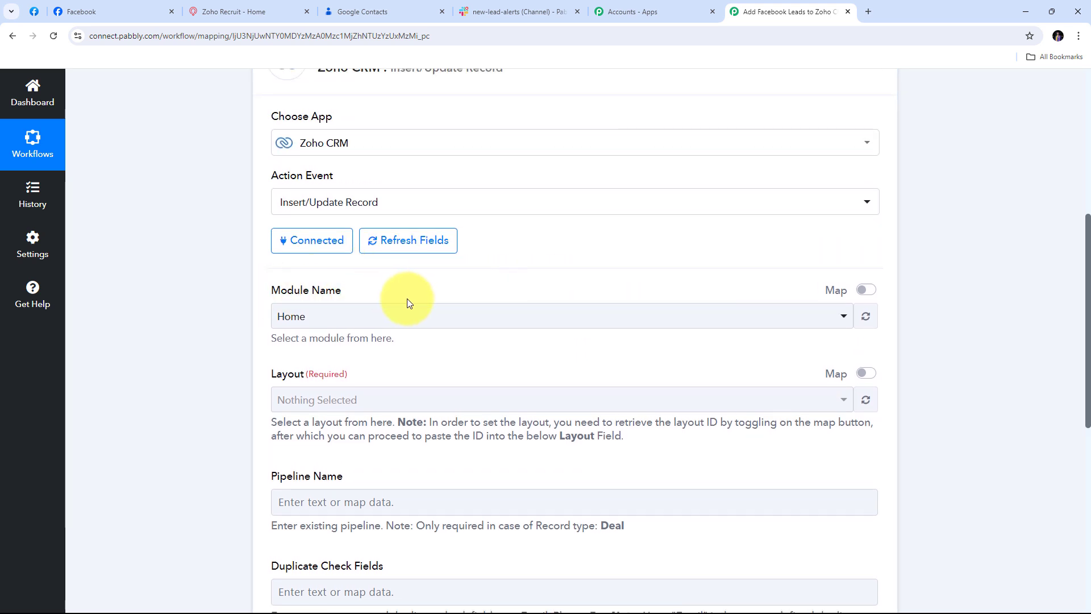
Step: Choose Leads as the Zoho CRM module and review its fields down to First Name
click(540, 315)
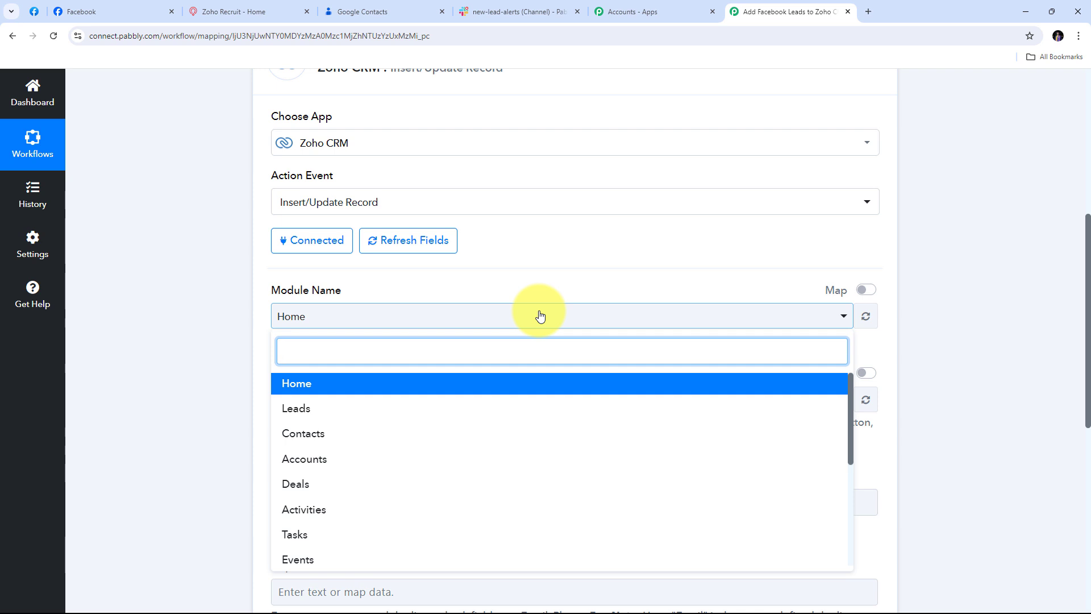
click(305, 416)
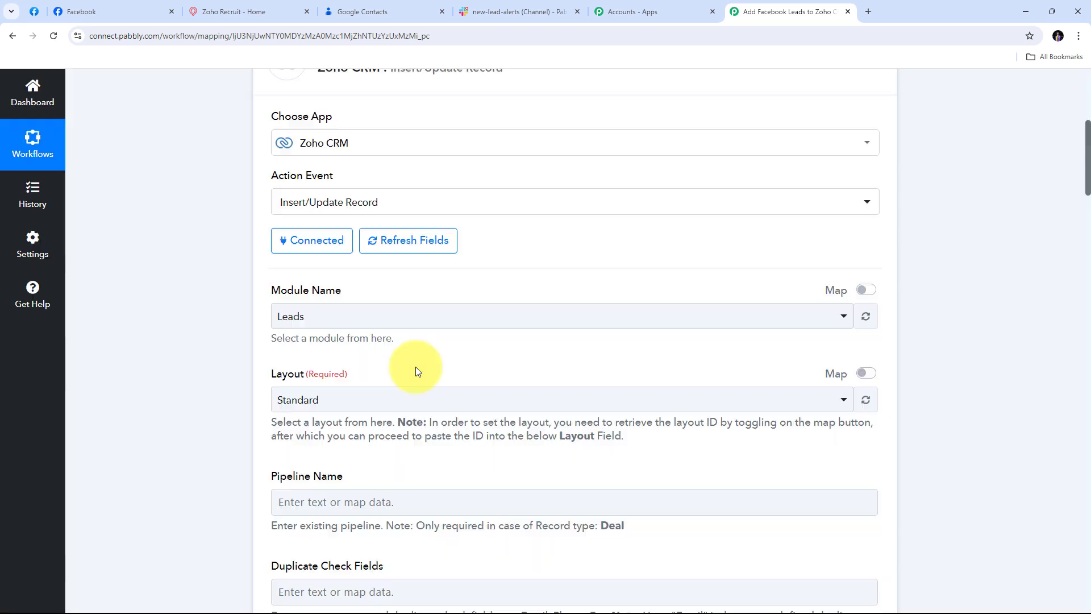
scroll(731, 298, down, 4)
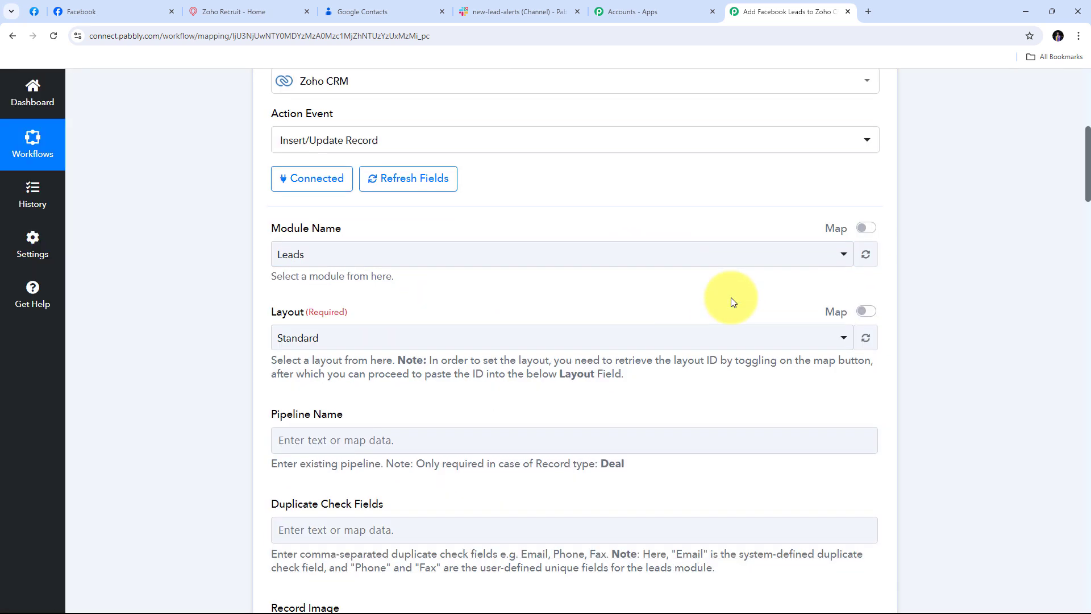
scroll(726, 311, down, 5)
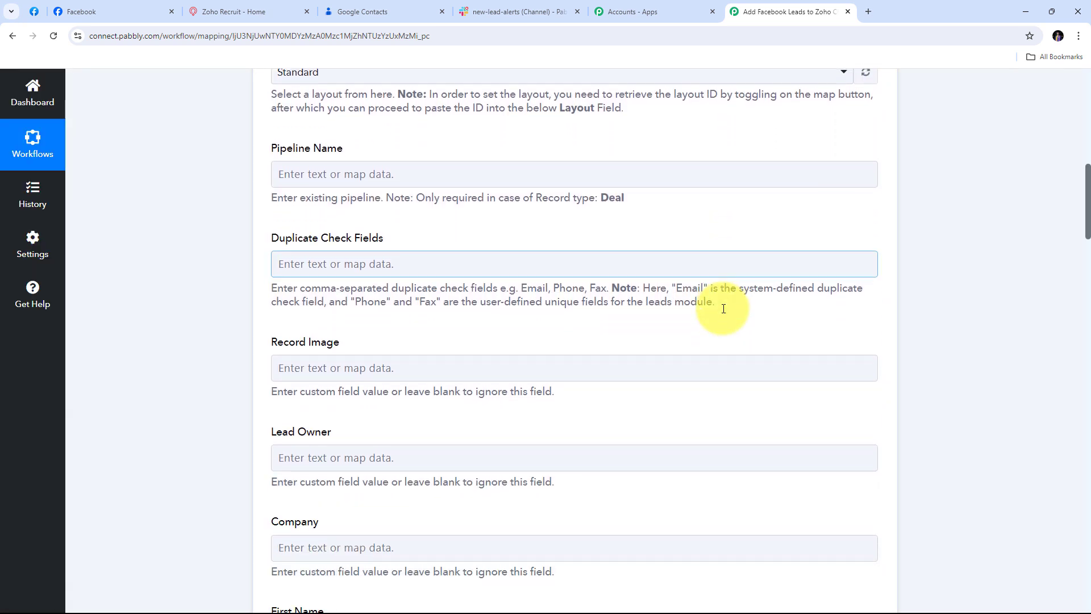
scroll(723, 310, down, 4)
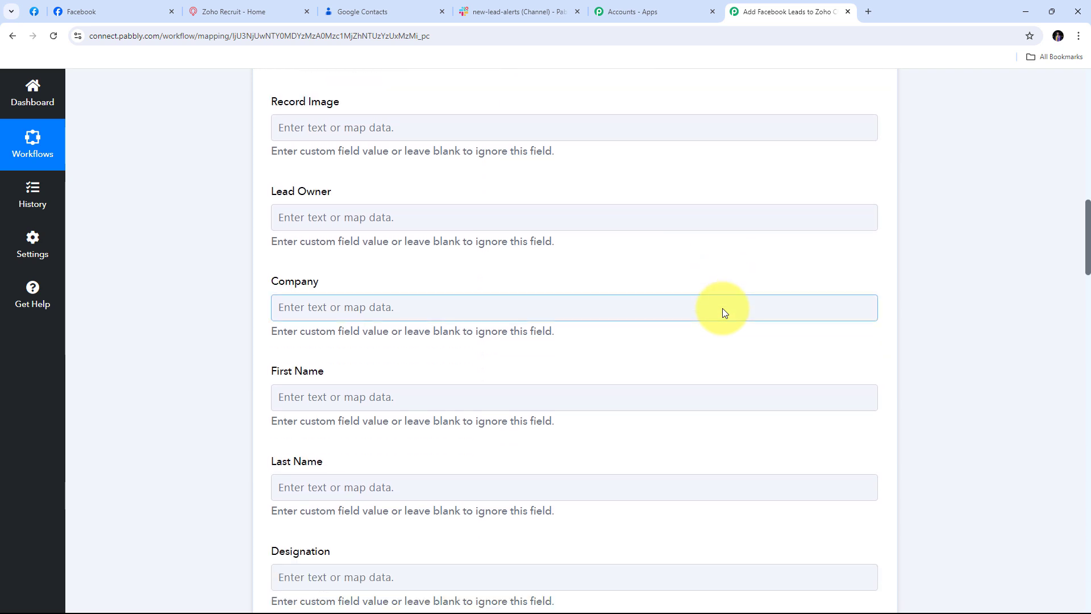
scroll(723, 311, down, 3)
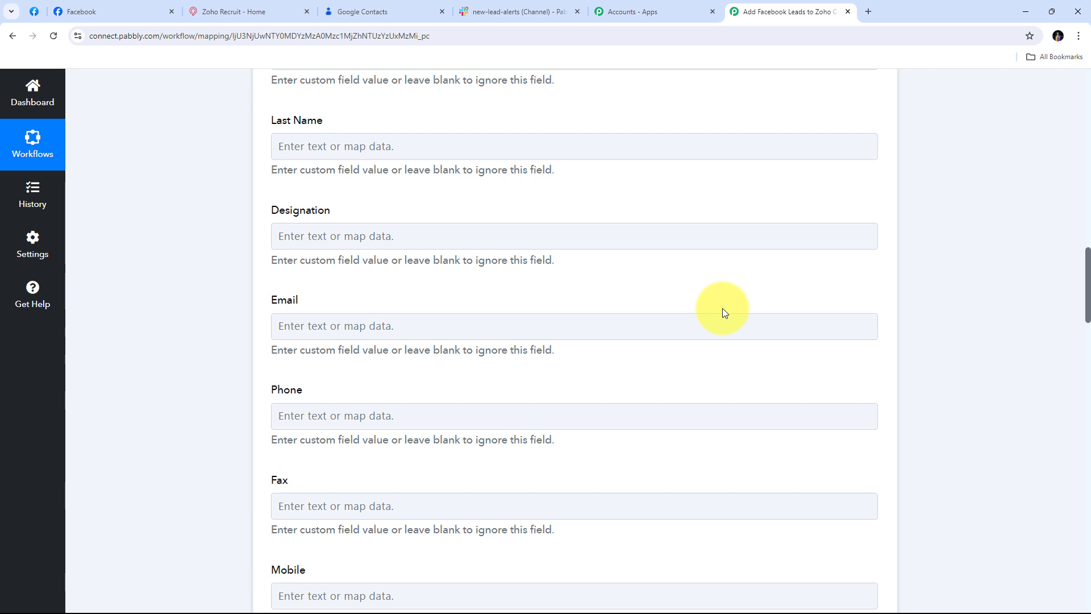
scroll(544, 339, up, 5)
scroll(546, 343, down, 2)
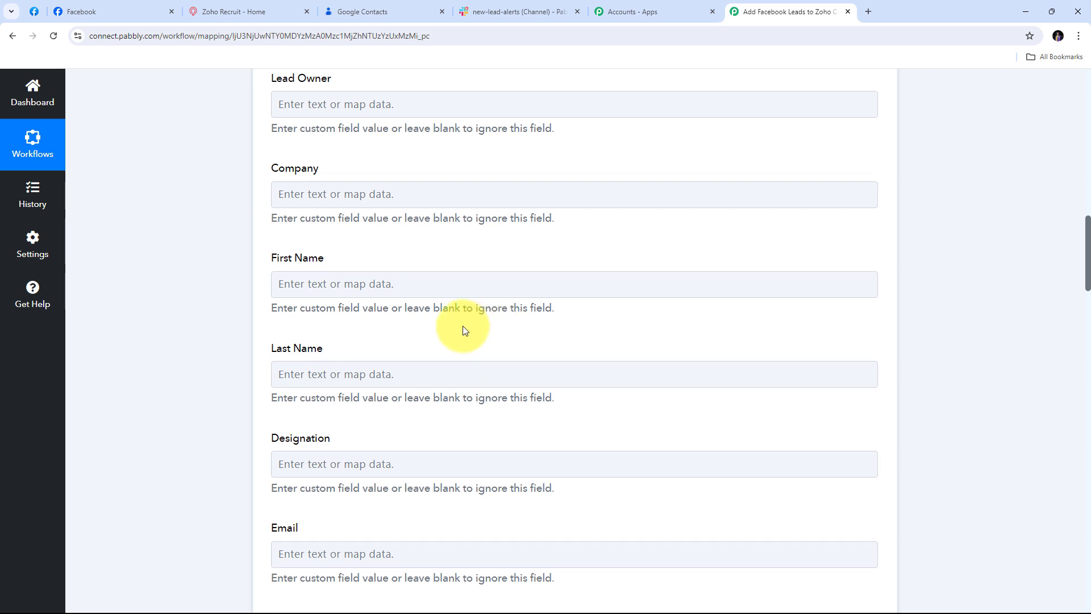
scroll(398, 273, down, 1)
click(329, 238)
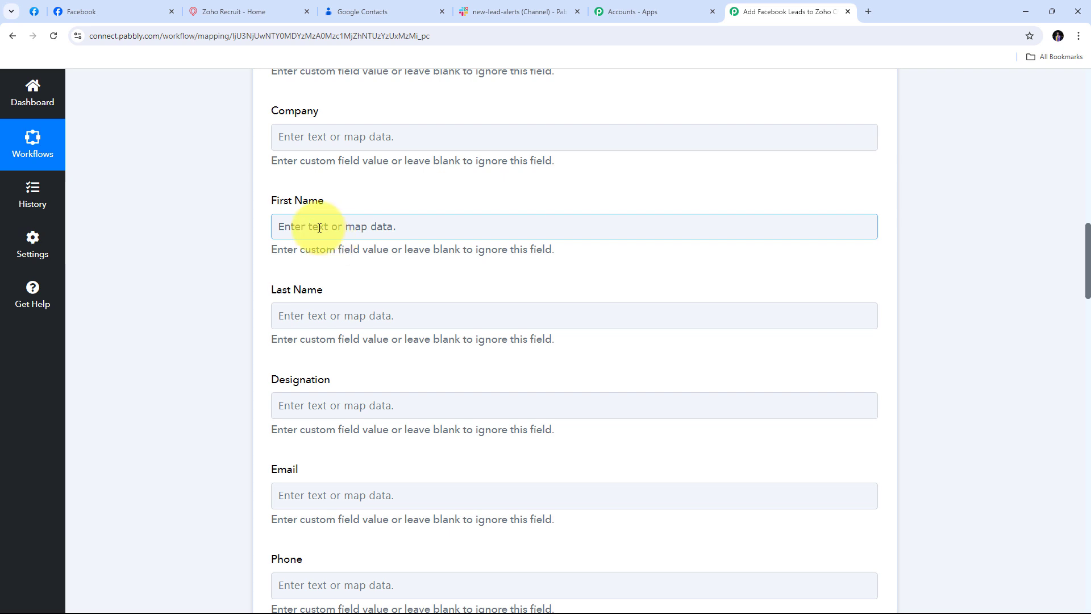
Step: Map the Facebook lead's first and last name into Zoho CRM's First Name and Last Name
click(310, 227)
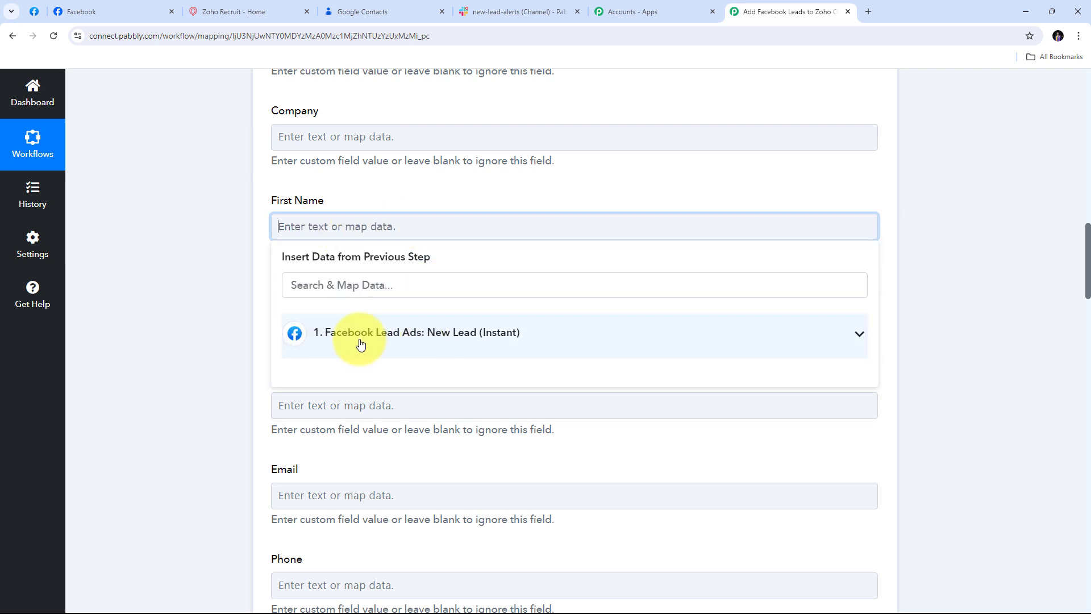
click(609, 344)
scroll(377, 212, down, 1)
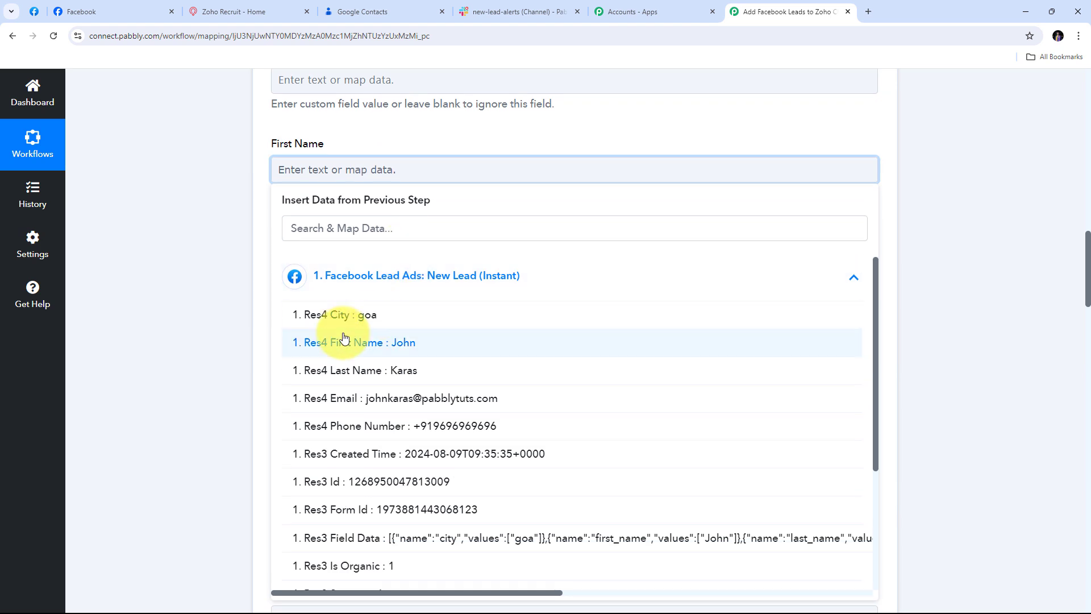
click(404, 345)
click(232, 261)
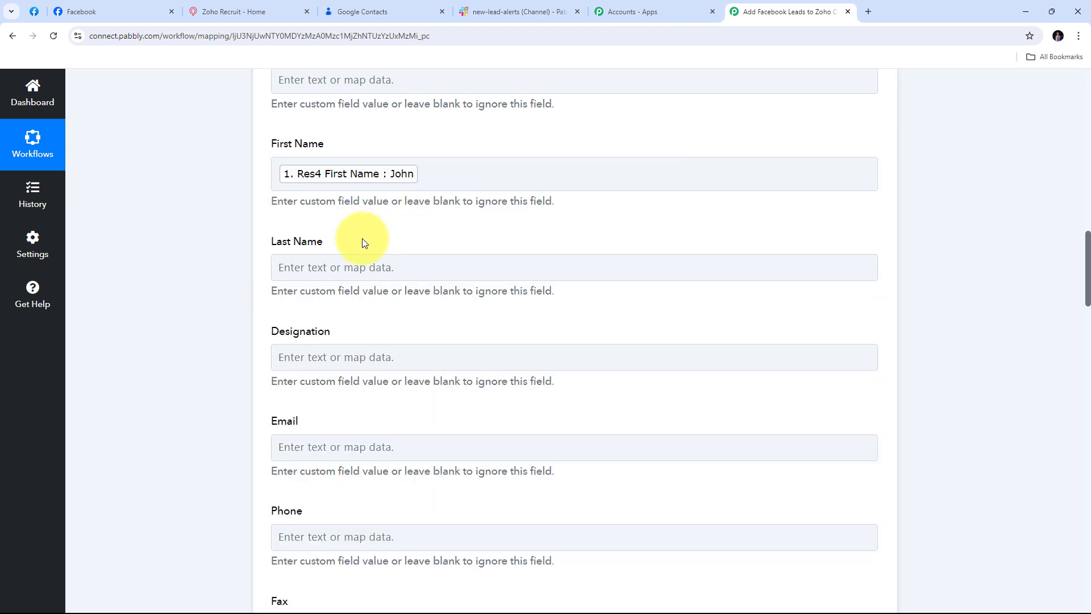
scroll(347, 223, down, 1)
click(317, 211)
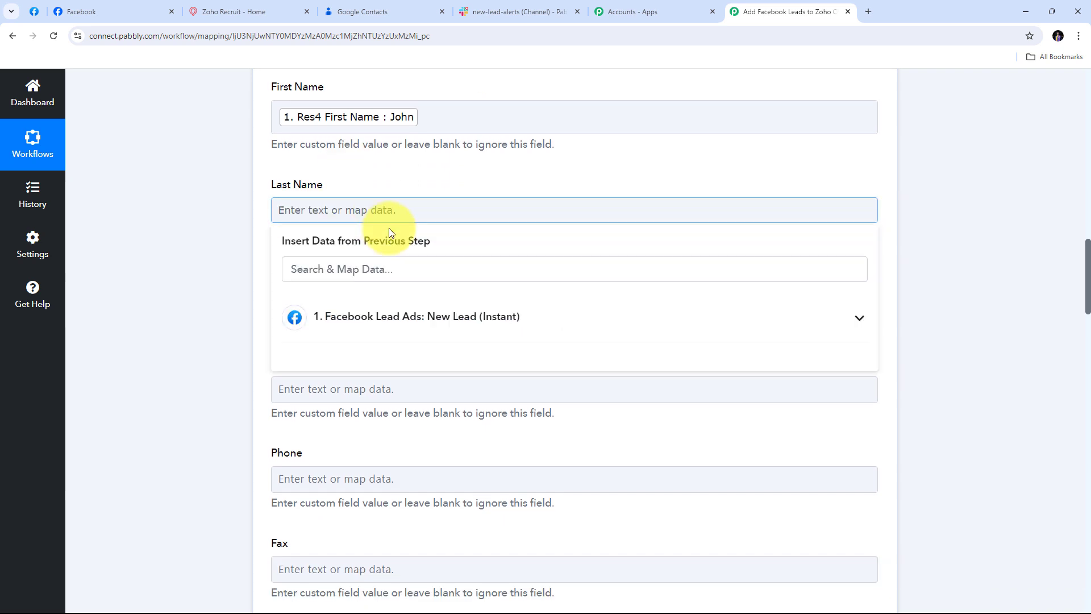
click(429, 327)
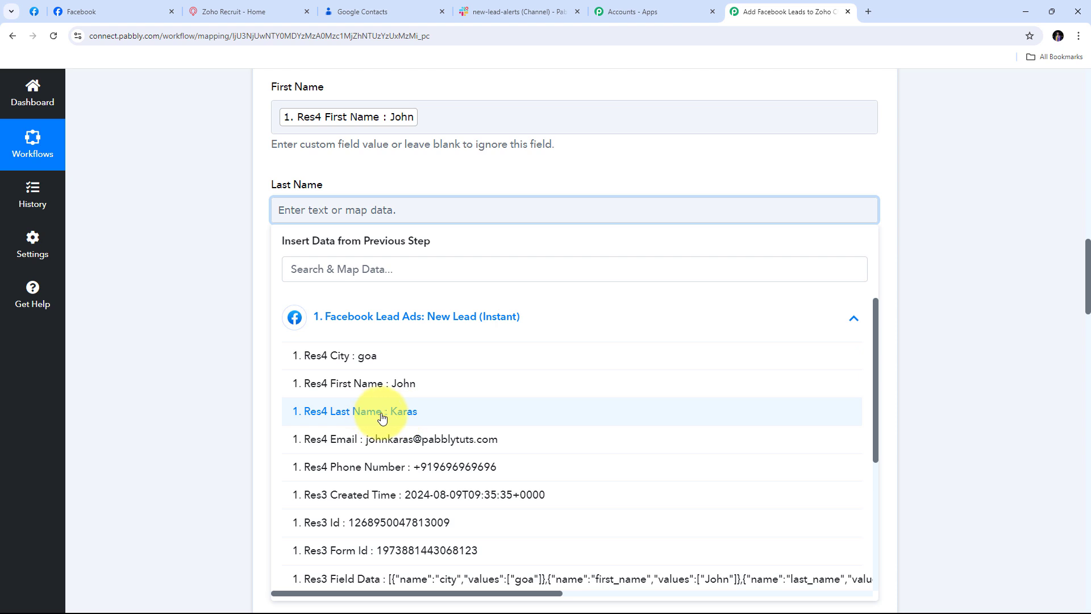
click(404, 422)
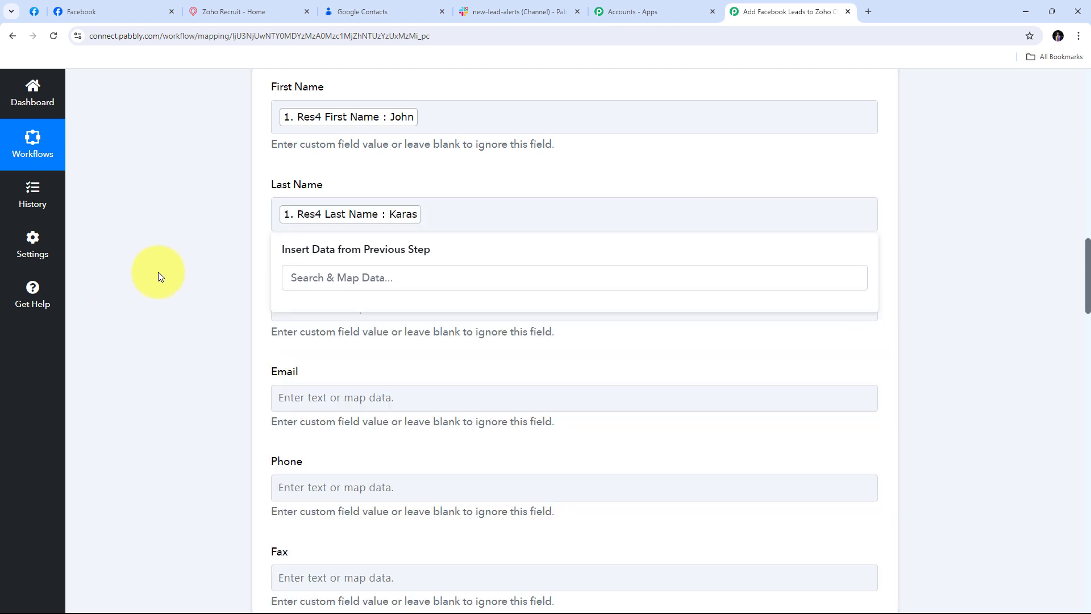
double_click(159, 275)
Step: Map the lead's email and phone number into Zoho CRM's Email and Phone fields
scroll(407, 247, down, 2)
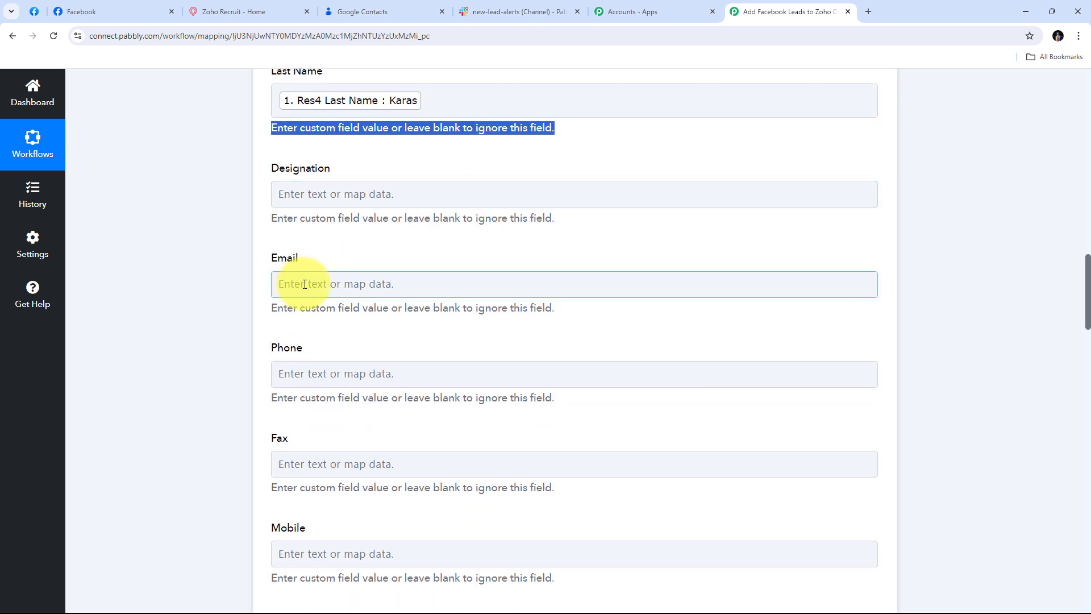
click(336, 282)
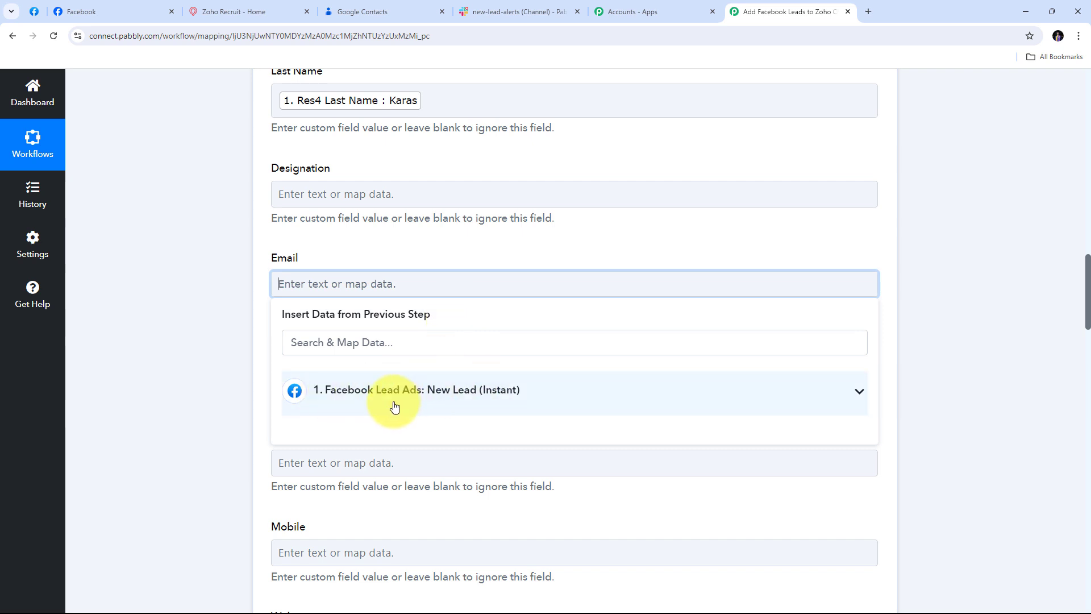
click(455, 401)
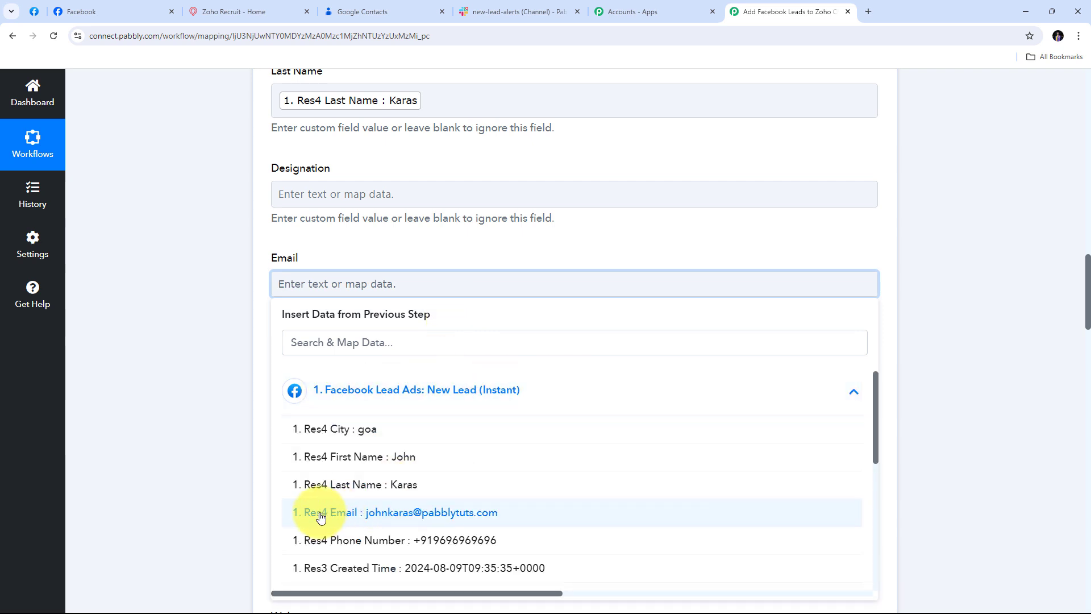
click(445, 515)
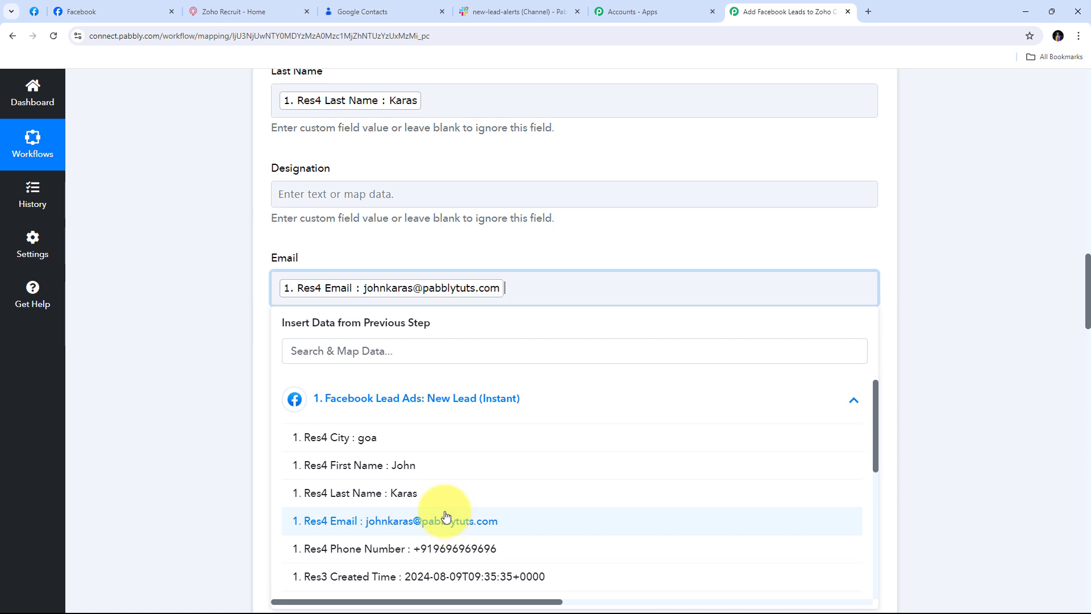
click(357, 244)
scroll(406, 228, down, 1)
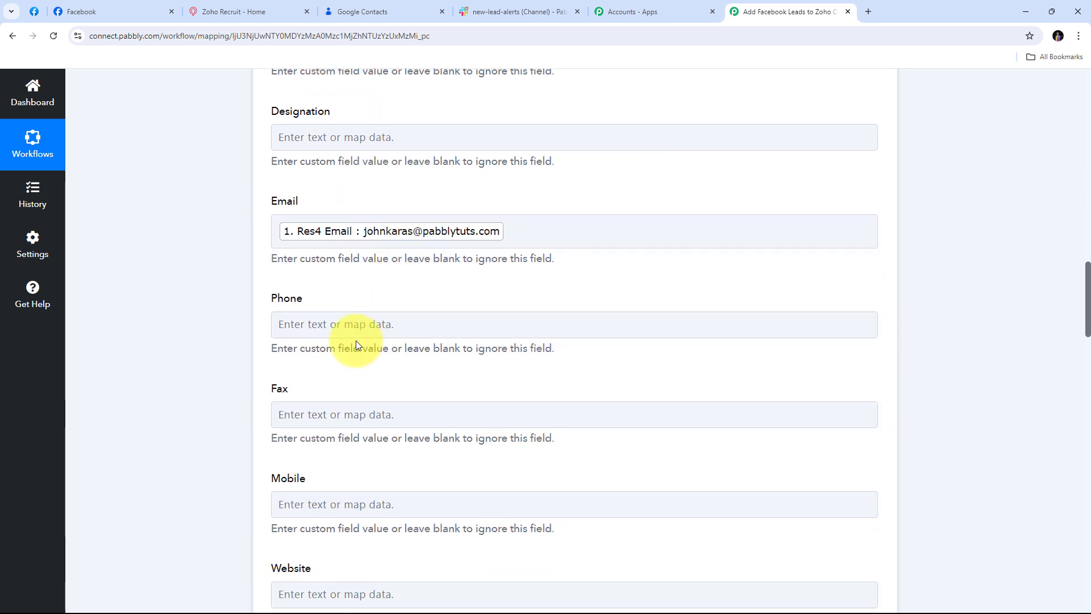
click(359, 326)
click(377, 432)
click(398, 569)
click(447, 283)
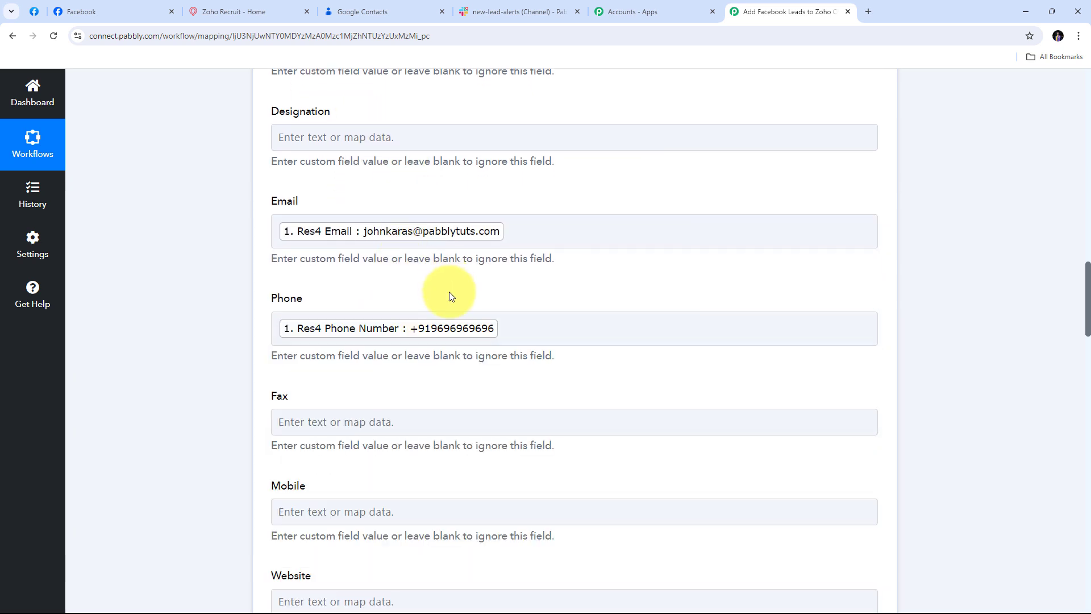
scroll(343, 234, up, 5)
scroll(275, 189, up, 4)
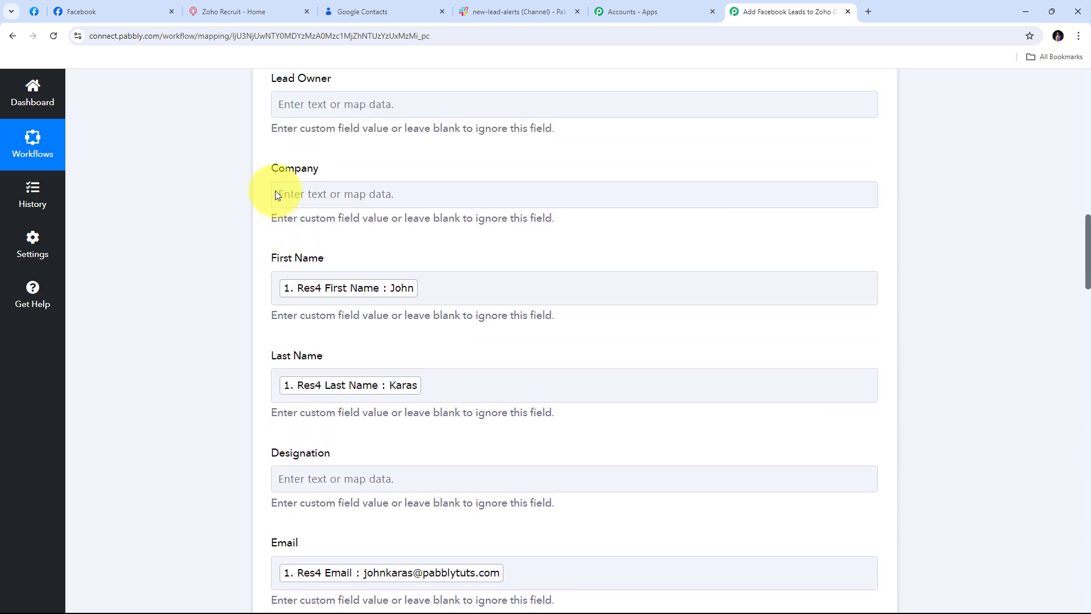
scroll(275, 190, down, 9)
scroll(275, 190, down, 7)
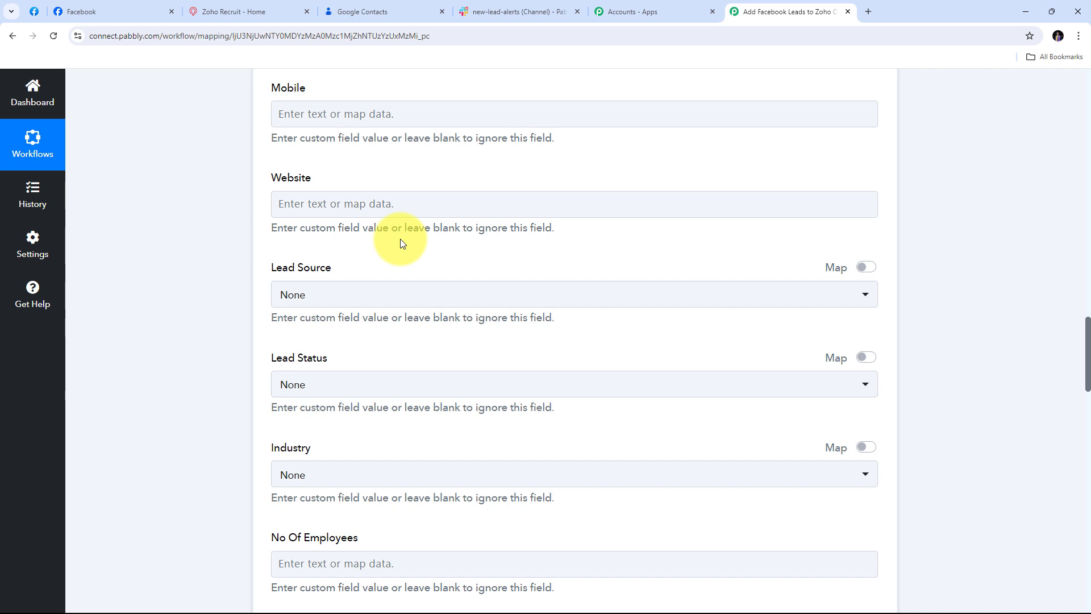
scroll(401, 243, down, 2)
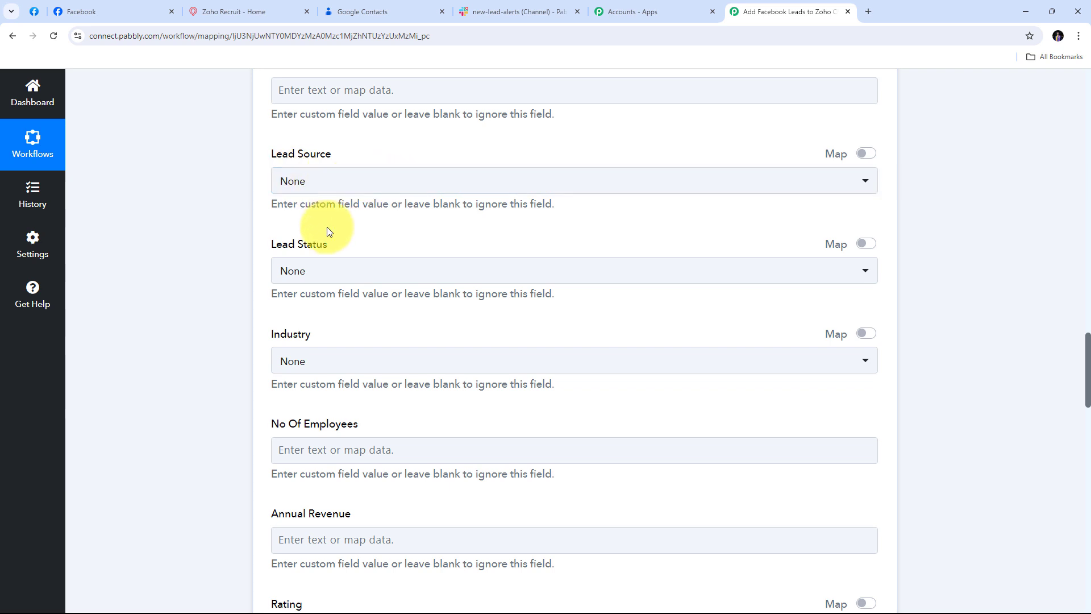
scroll(456, 199, down, 7)
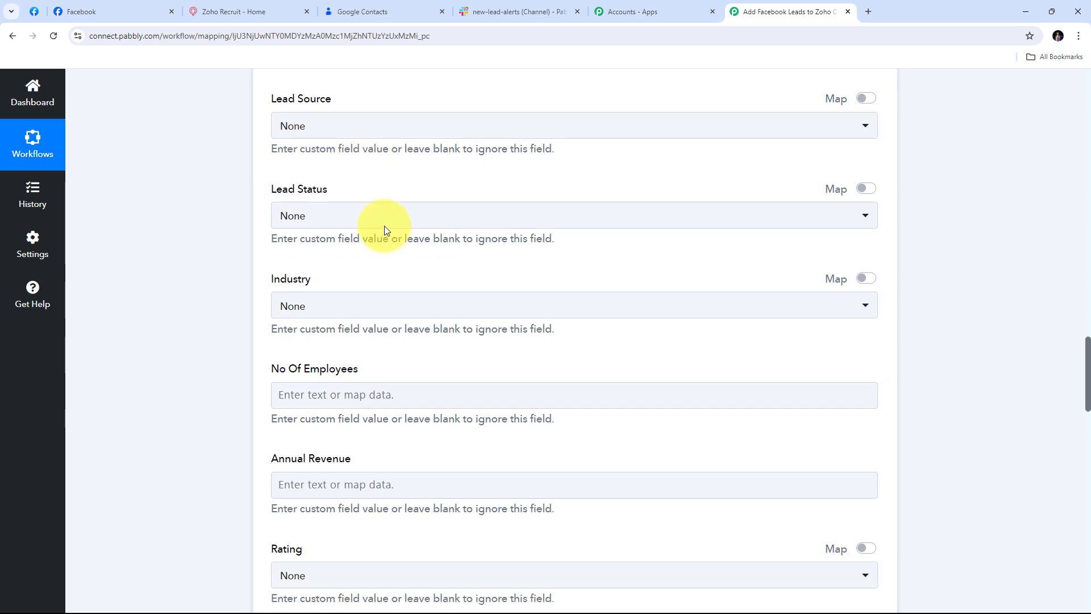
scroll(456, 196, down, 15)
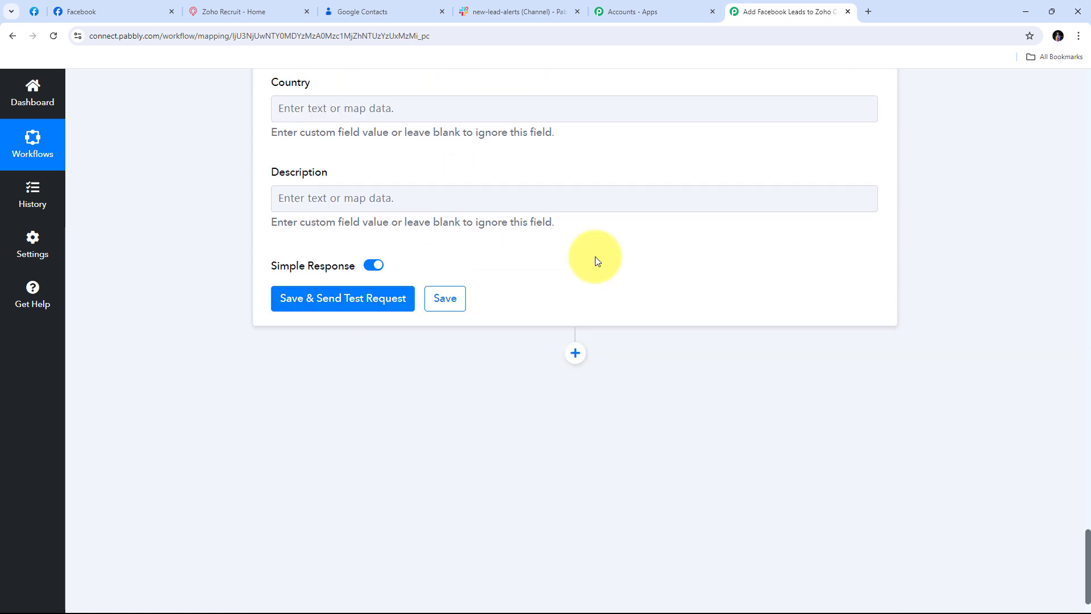
scroll(595, 256, up, 20)
scroll(458, 313, down, 4)
scroll(242, 185, up, 3)
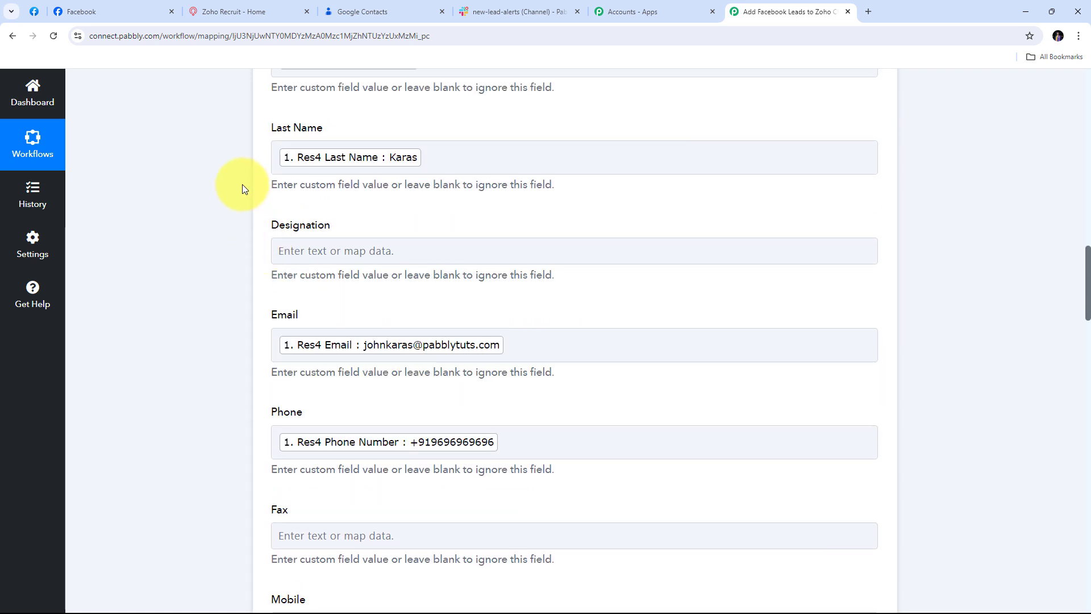
scroll(241, 179, up, 2)
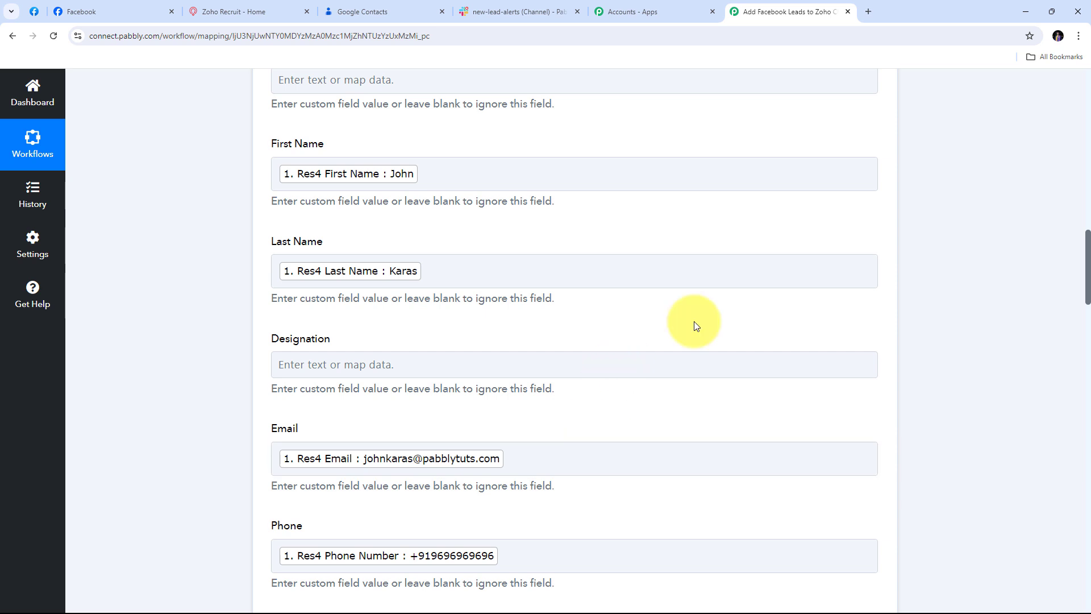
scroll(694, 321, down, 15)
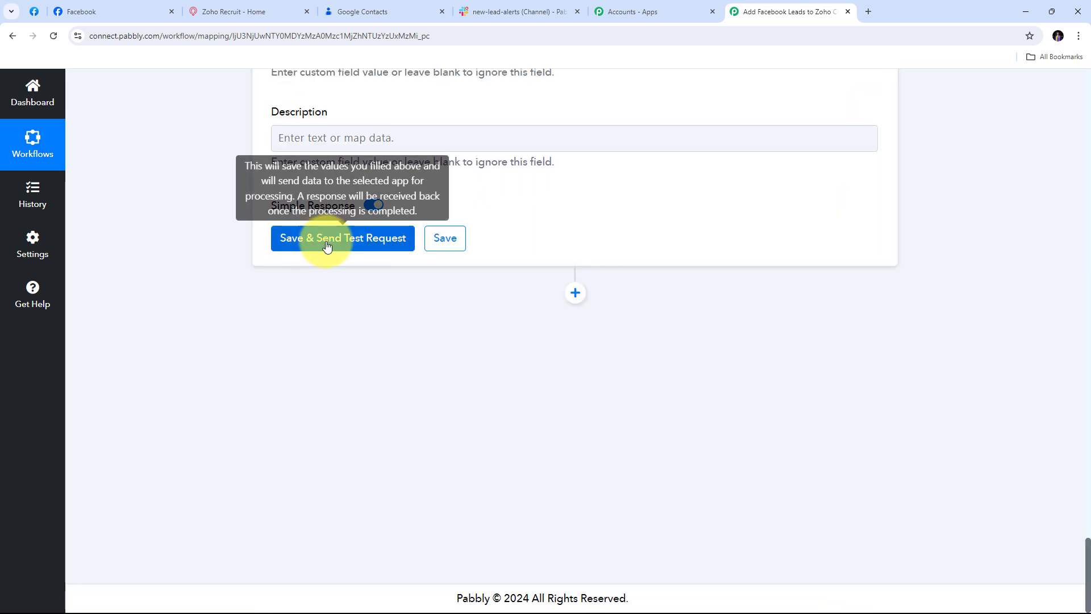
Step: Save and test the Zoho CRM step, confirming the SUCCESS insert response, then open Zoho CRM
click(349, 246)
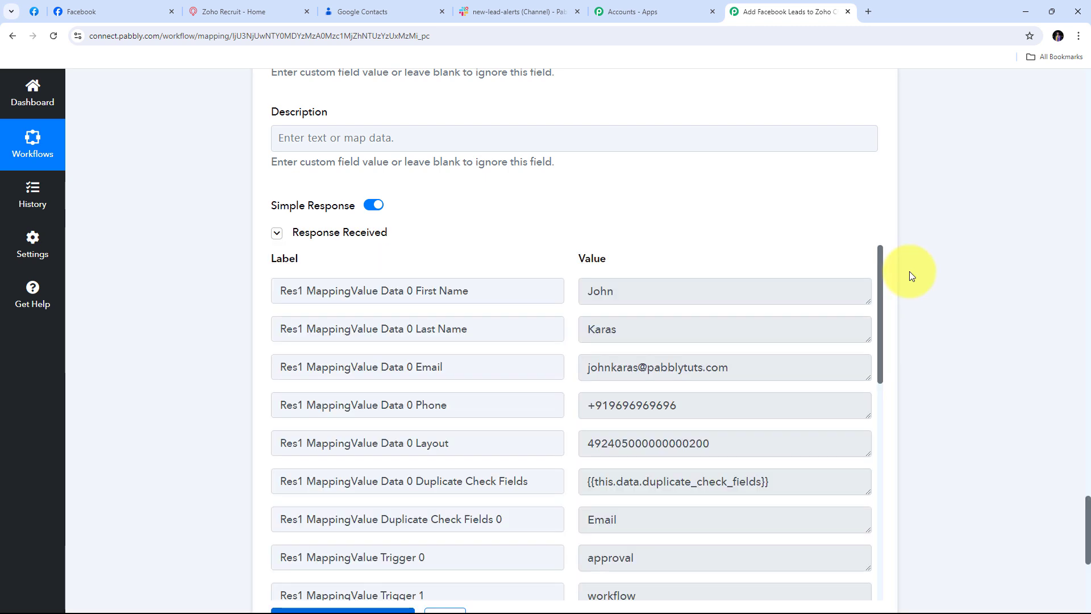
scroll(940, 267, down, 1)
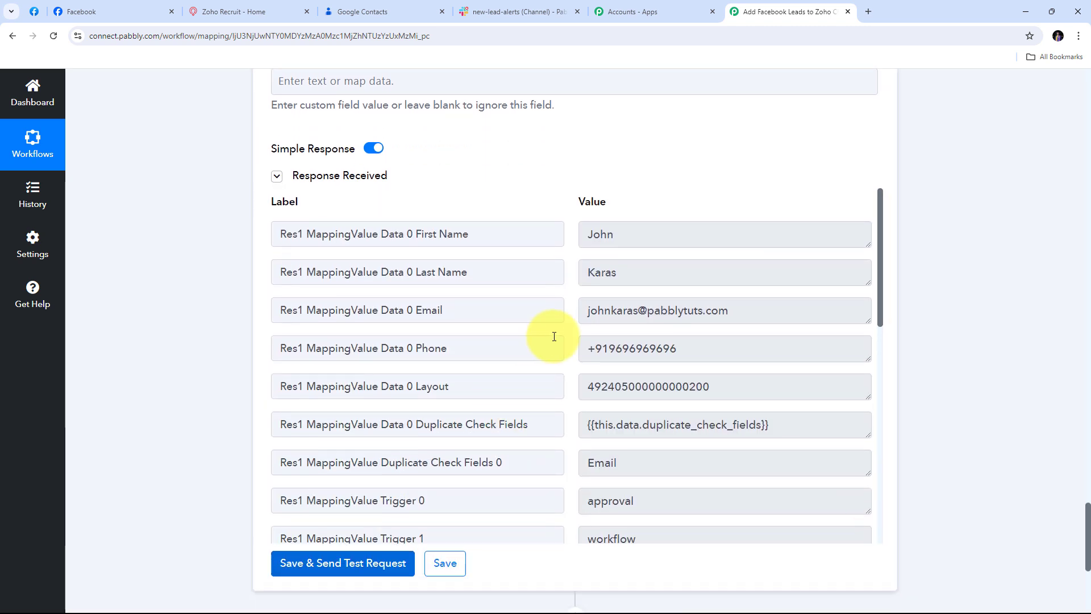
scroll(556, 335, down, 4)
scroll(557, 340, down, 3)
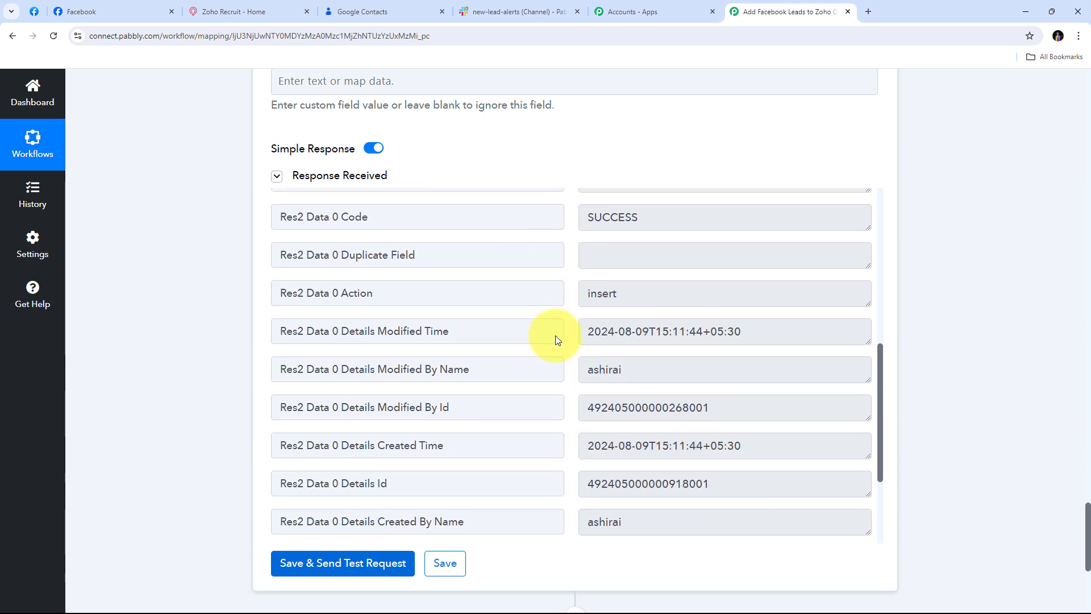
scroll(557, 336, up, 6)
scroll(557, 335, up, 1)
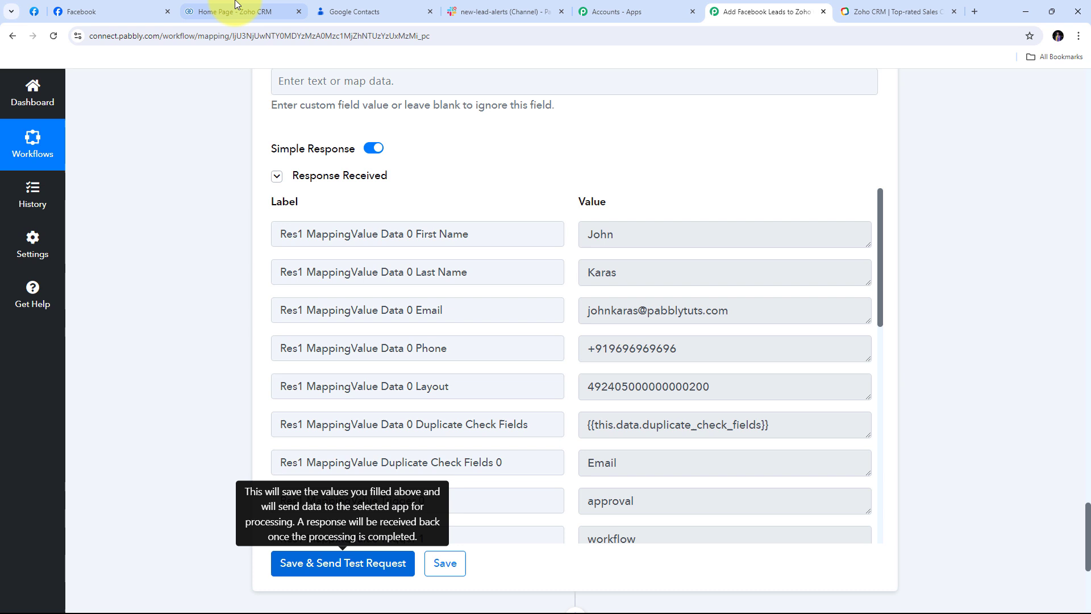
click(233, 11)
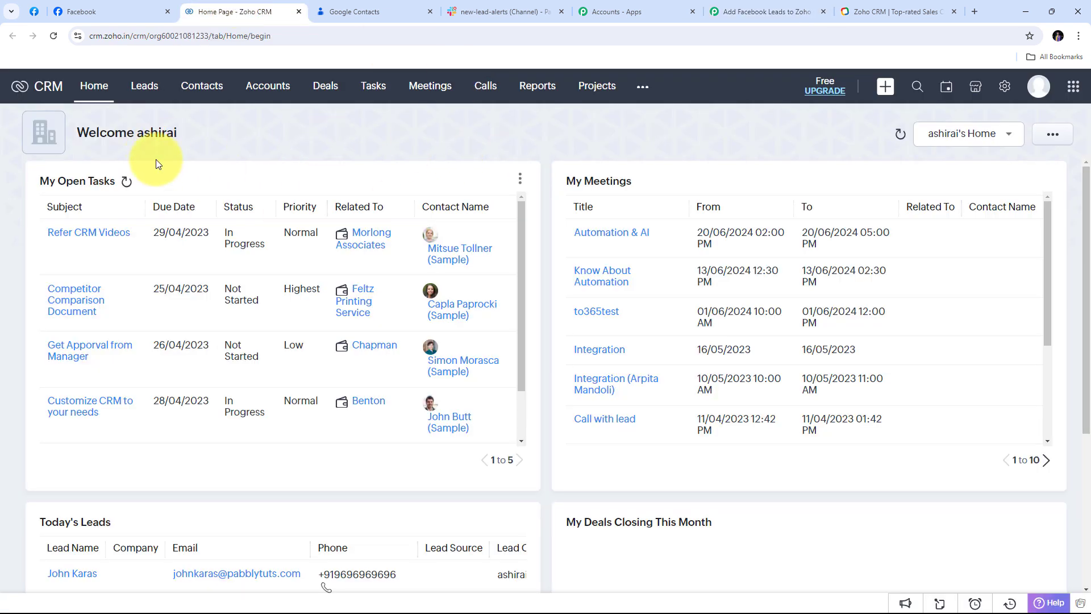
Step: View the test lead in Zoho CRM's Leads list, then go back to the Pabbly workflow
click(142, 95)
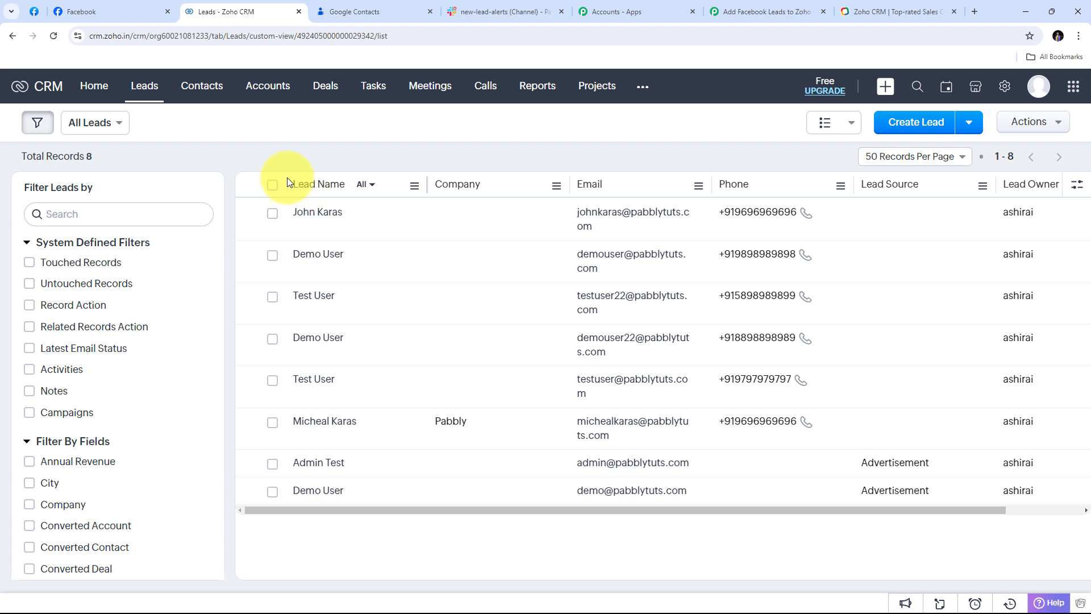
click(762, 12)
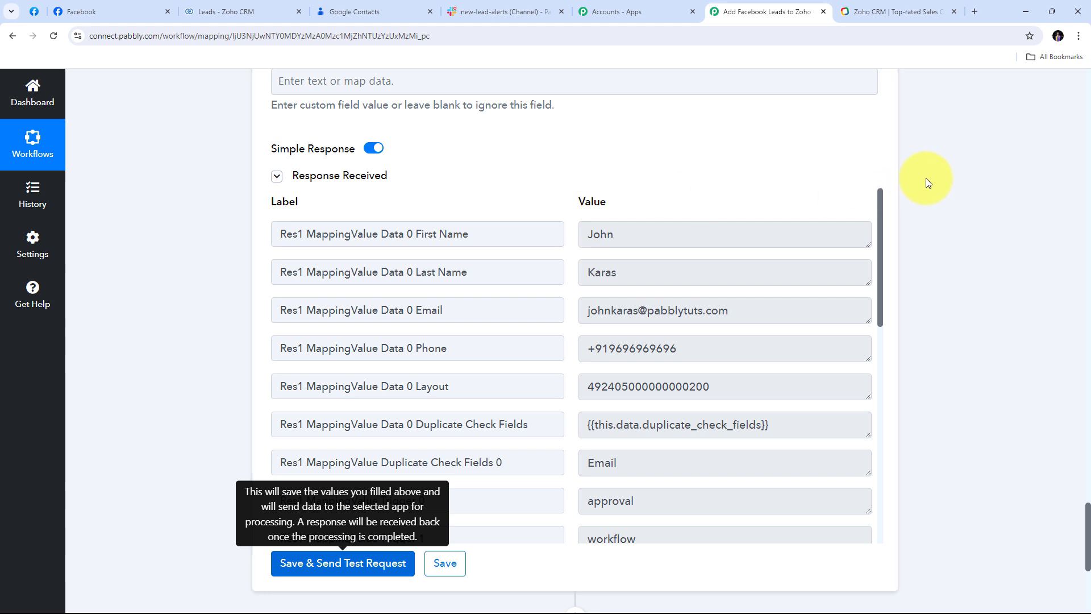
Step: Add a Google Contacts step below Zoho CRM with the Create Contact action event
scroll(926, 179, down, 5)
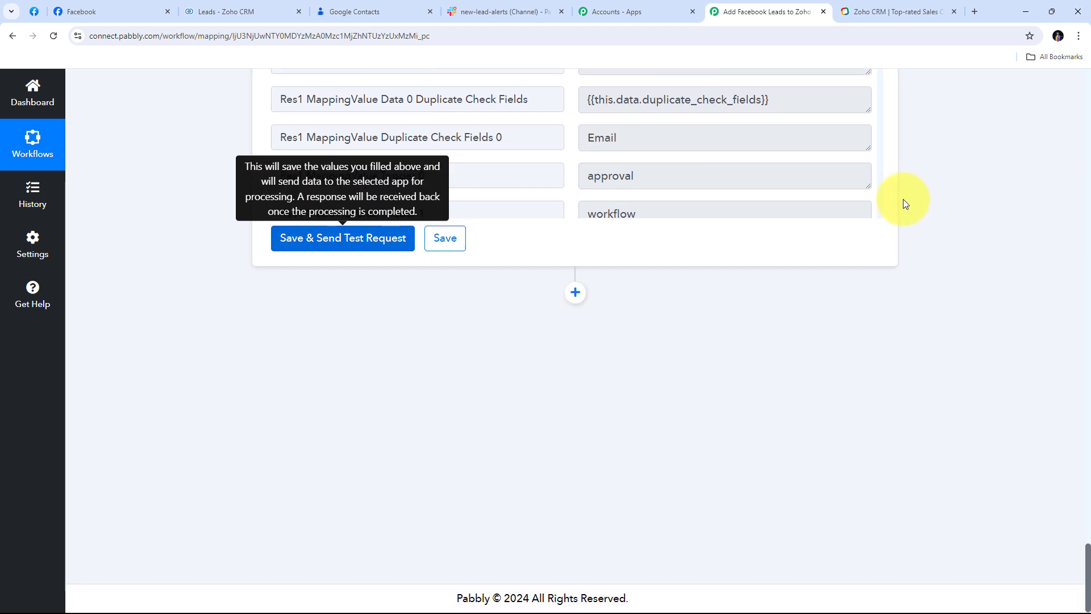
click(575, 292)
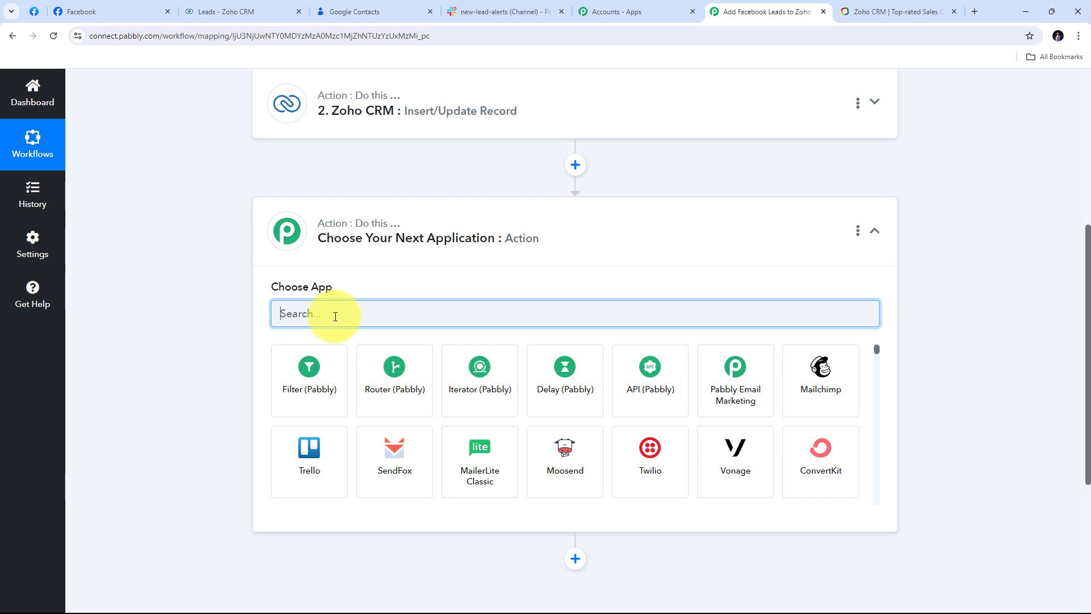
text(Goo)
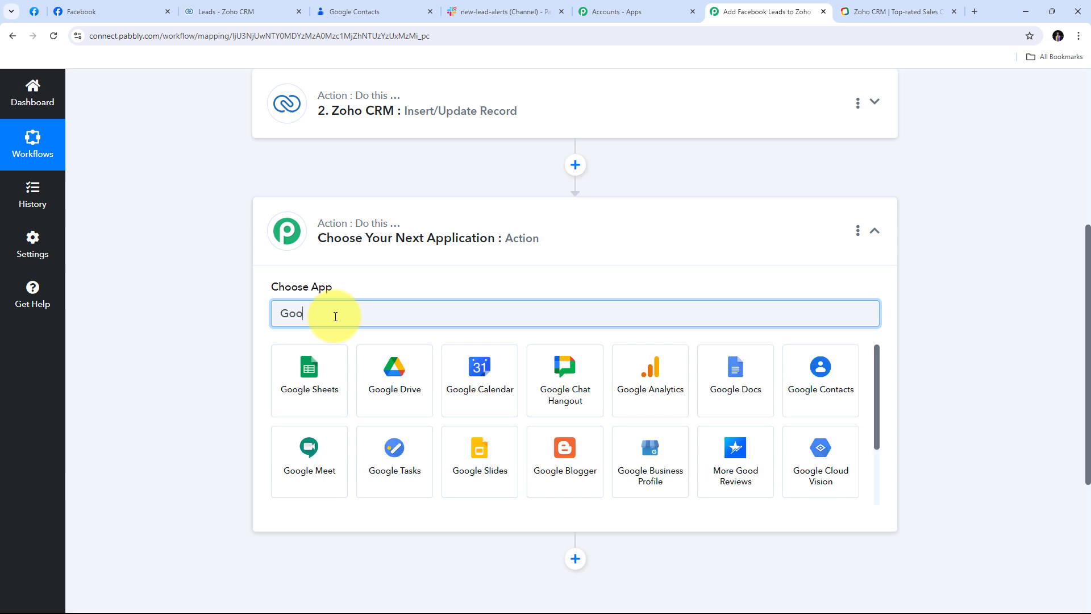
text(gle Contacts)
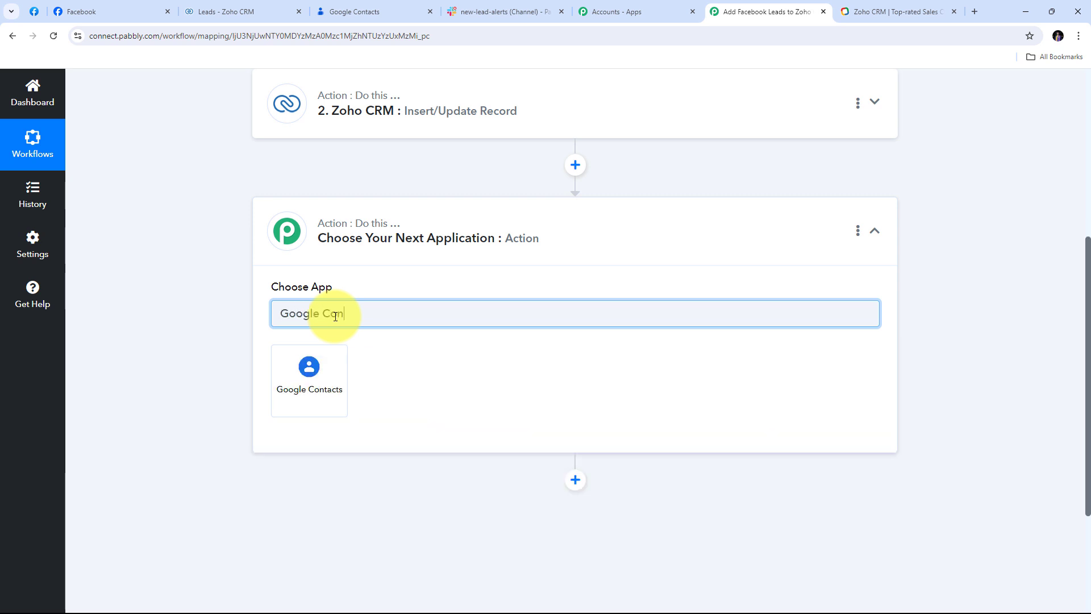
click(316, 368)
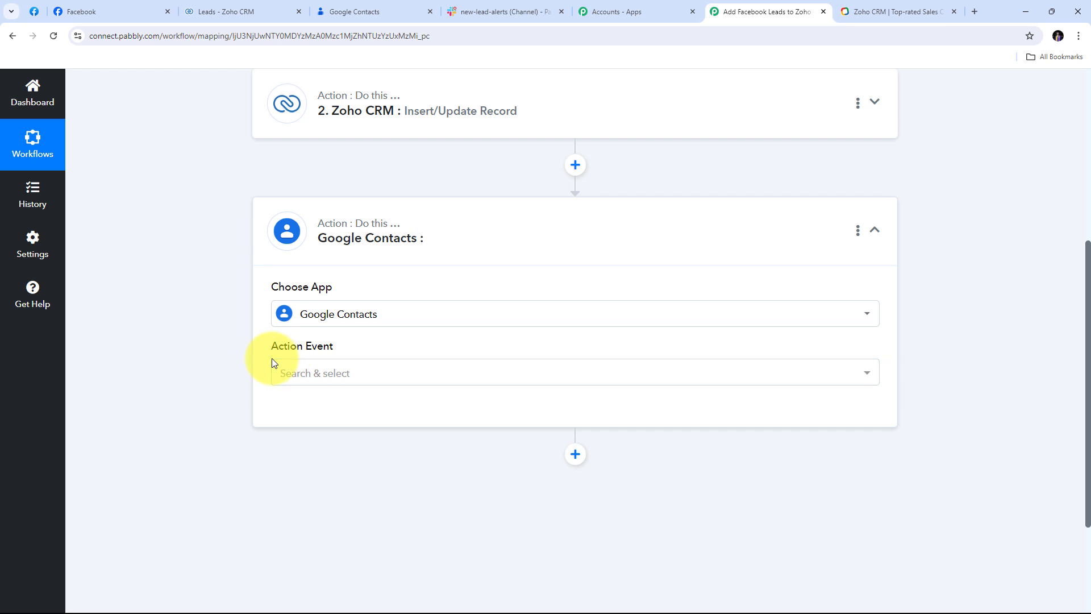
click(653, 372)
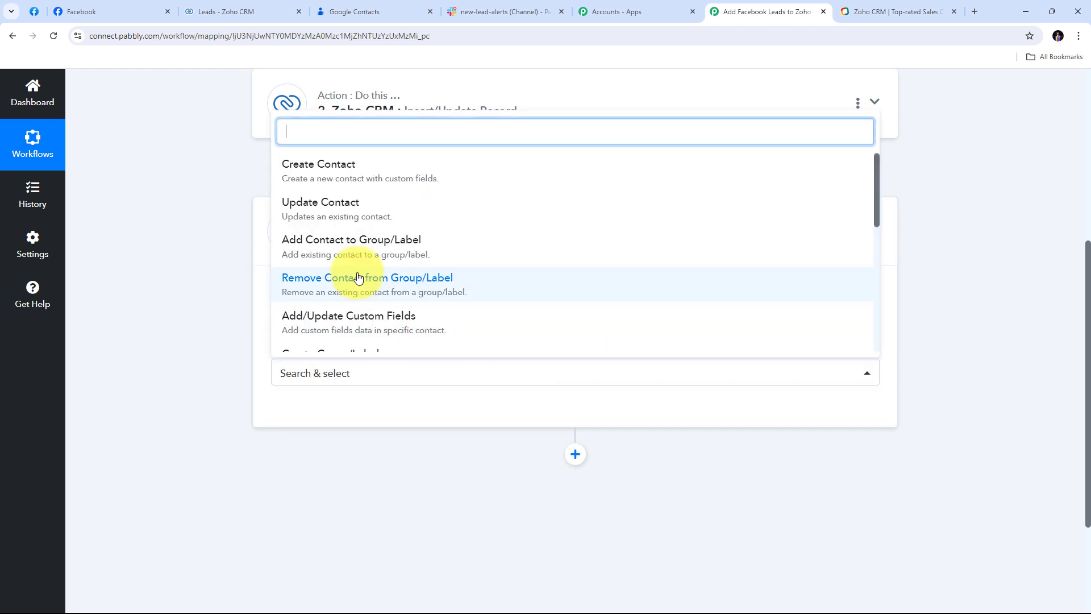
click(365, 173)
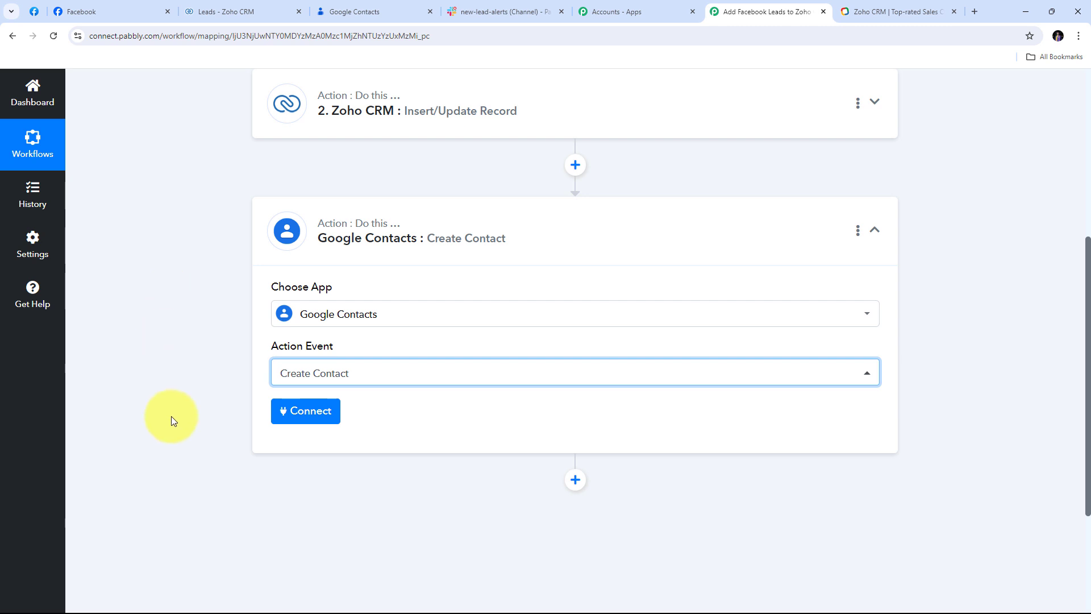
Step: Add a new Google Contacts connection by signing in with Google and allowing access
click(289, 414)
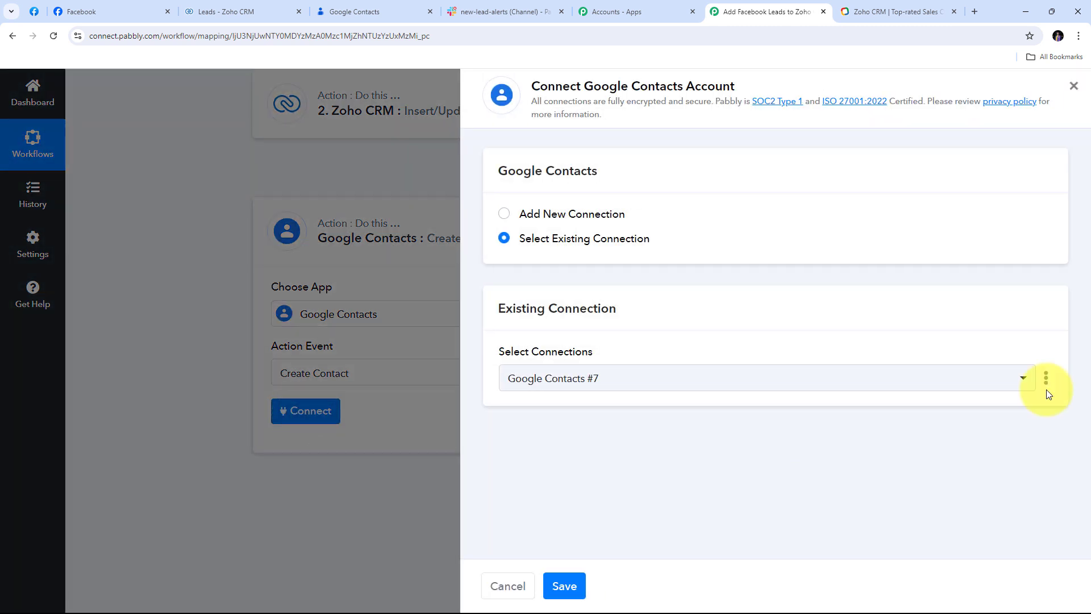
click(550, 215)
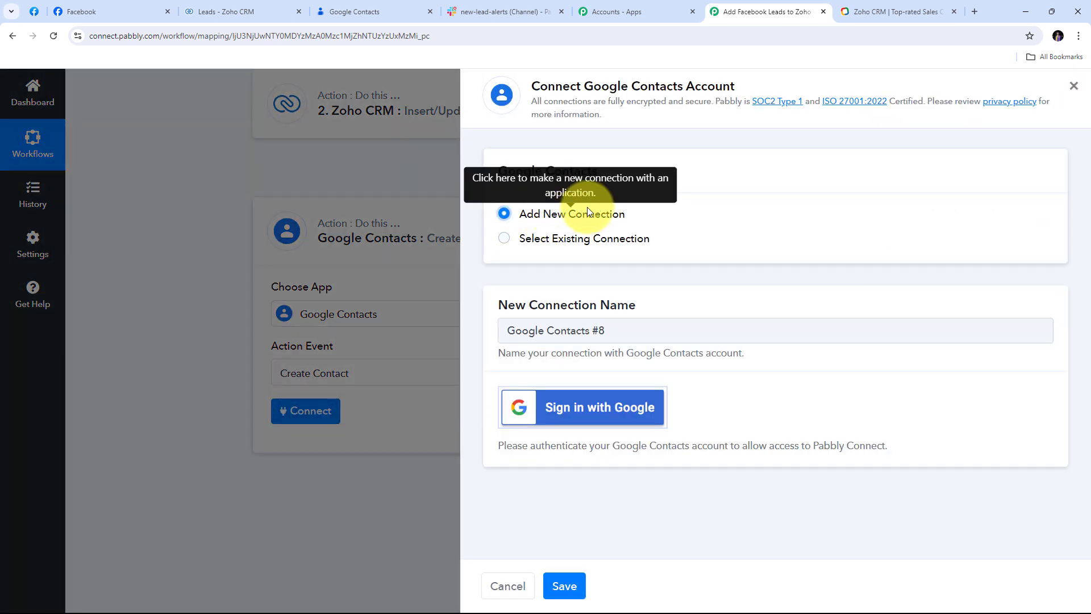
click(590, 413)
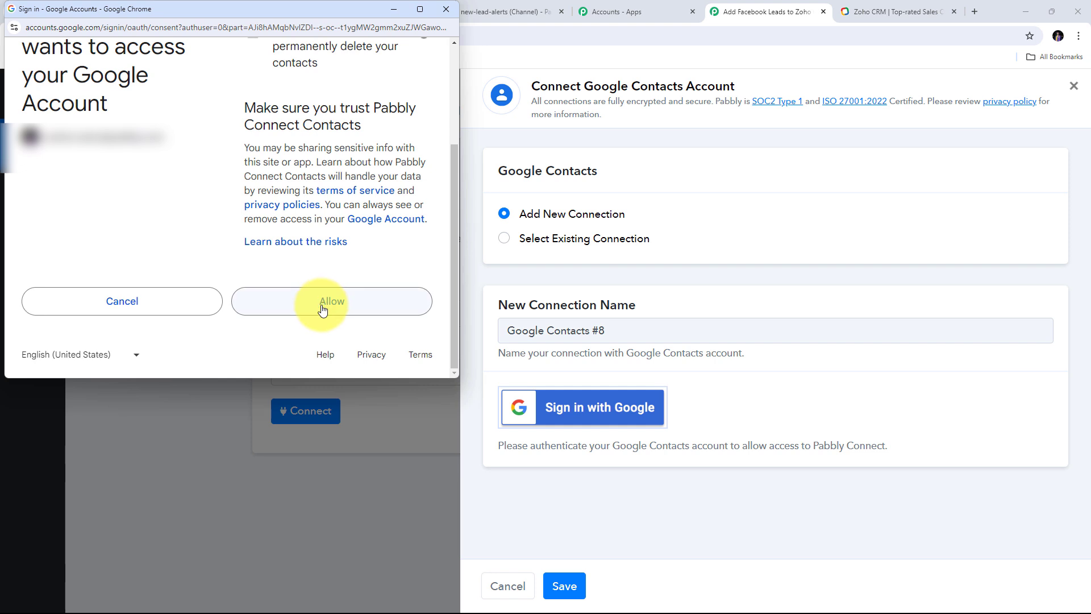
click(319, 310)
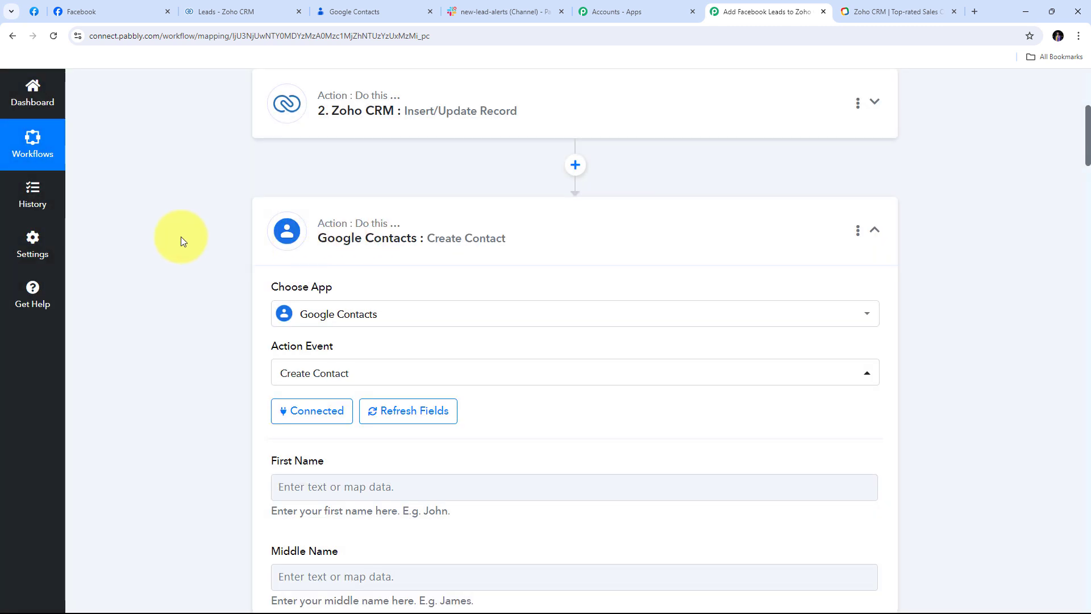
scroll(604, 237, down, 3)
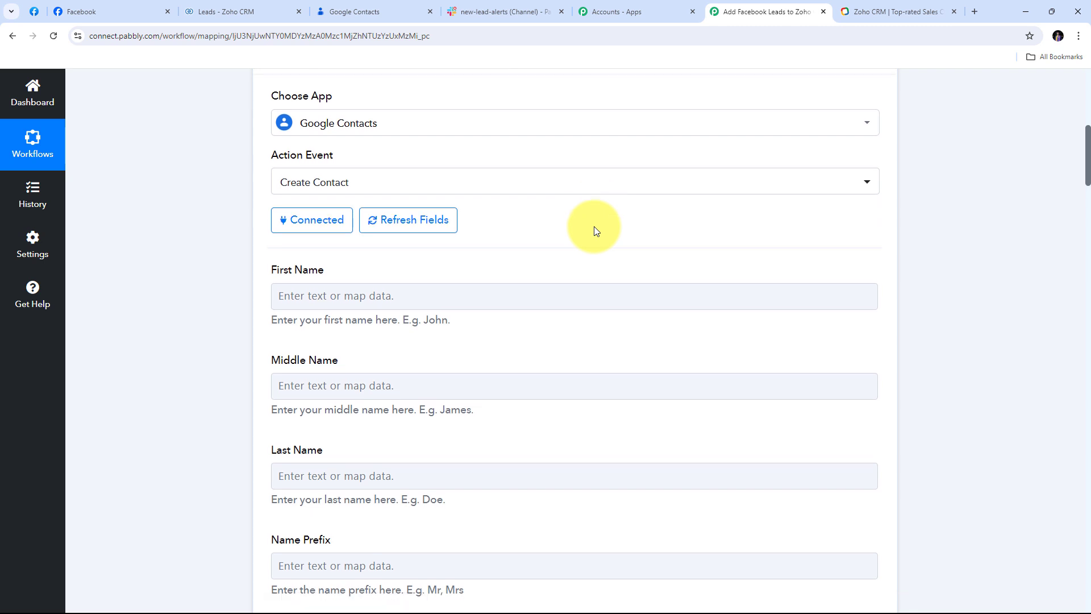
scroll(595, 231, down, 4)
scroll(279, 179, up, 2)
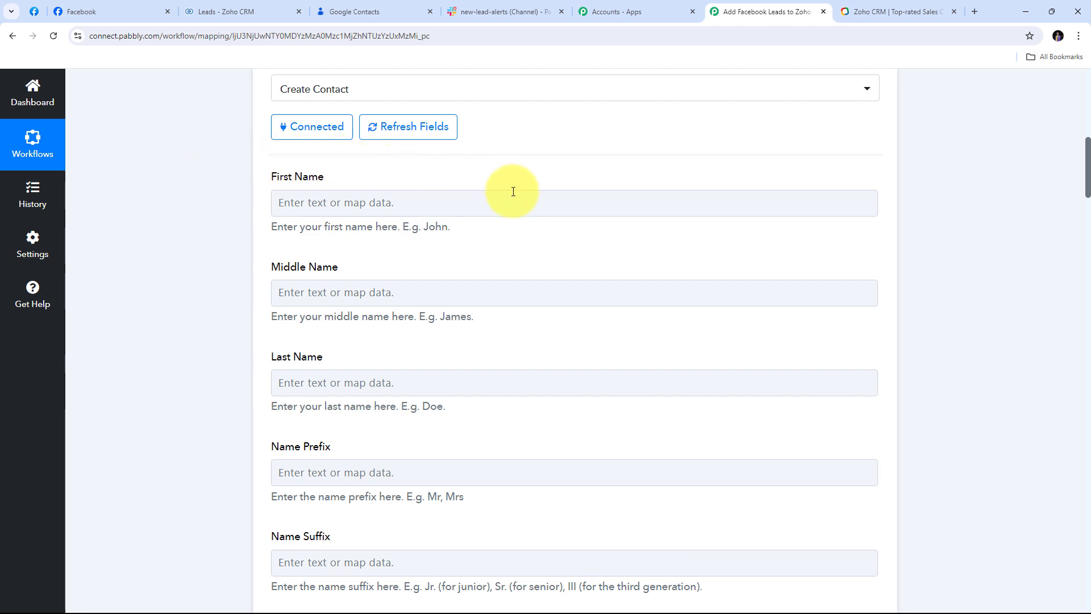
Step: Map the Facebook lead's first and last name into the Google Contacts First Name and Last Name
click(316, 203)
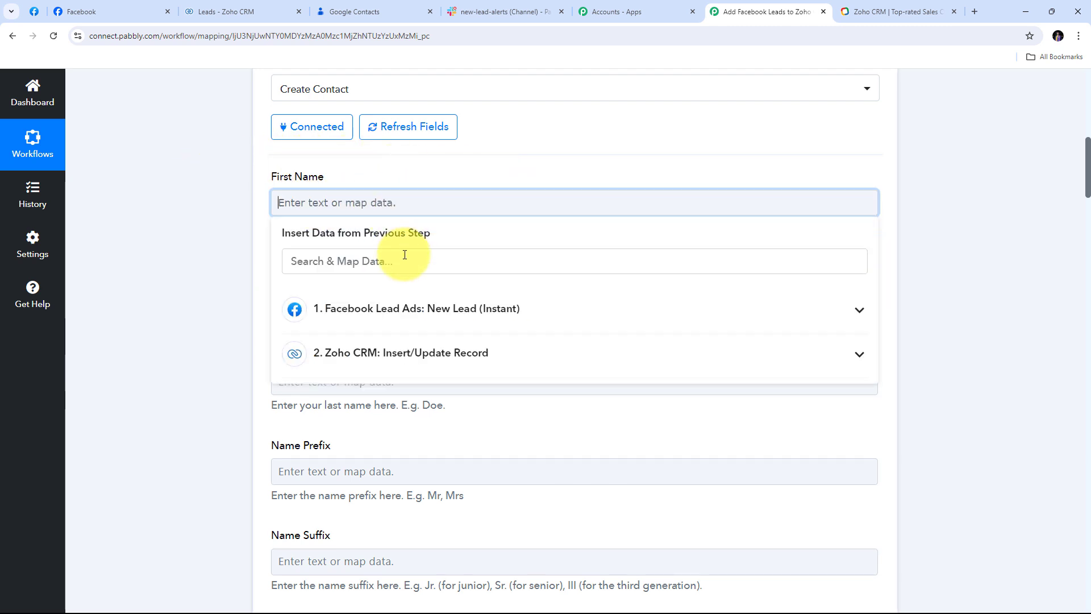
click(435, 308)
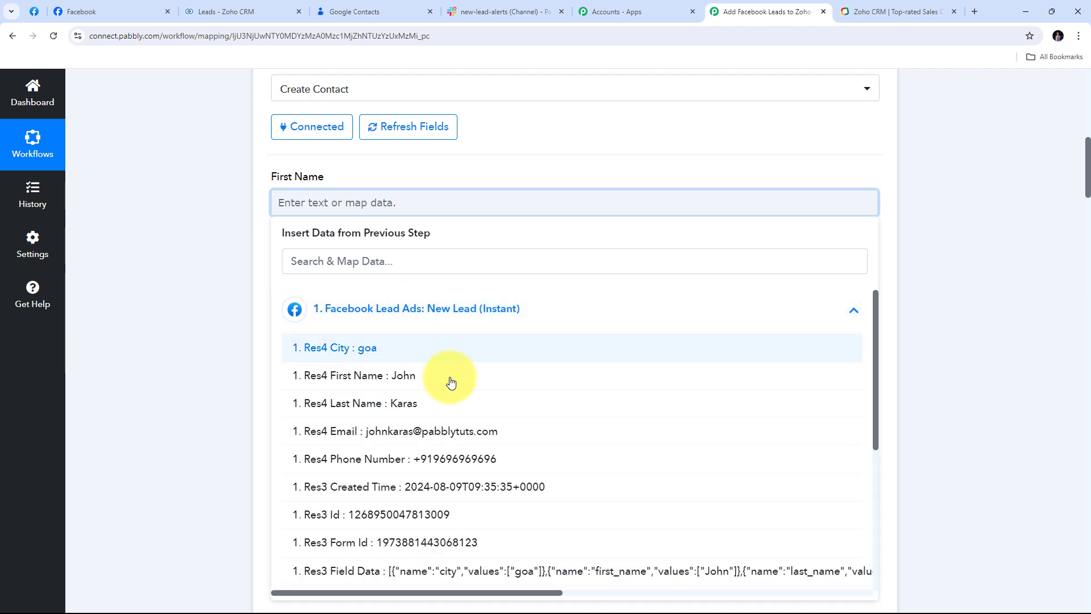
click(403, 377)
scroll(364, 264, down, 2)
click(279, 276)
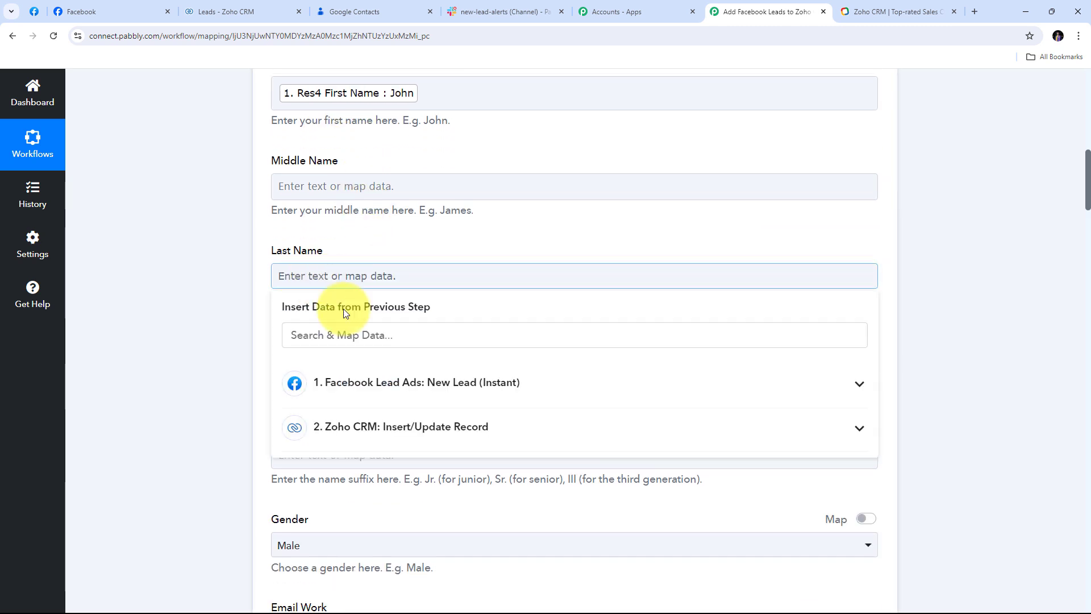
click(373, 391)
click(390, 489)
Step: Map the lead's email into Email Home and its phone number into Phone Number (Home)
scroll(415, 262, down, 5)
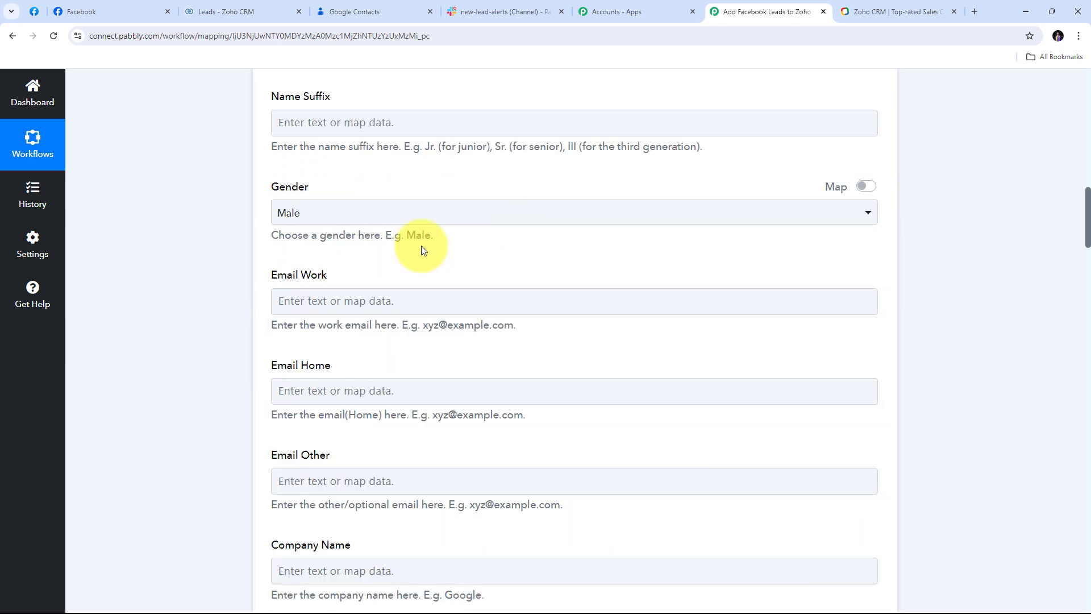
scroll(375, 253, down, 2)
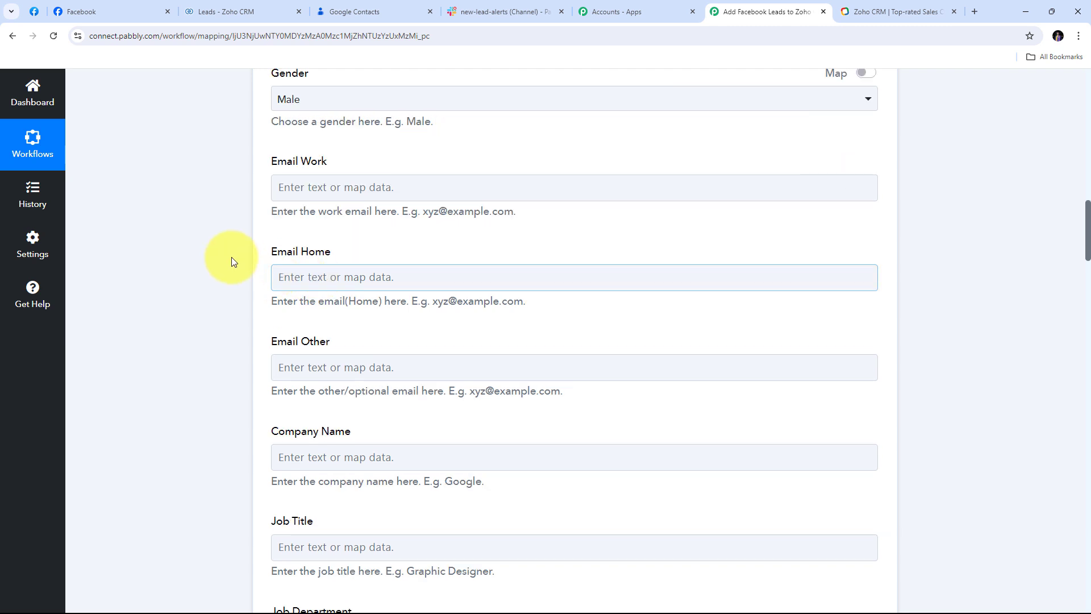
click(287, 280)
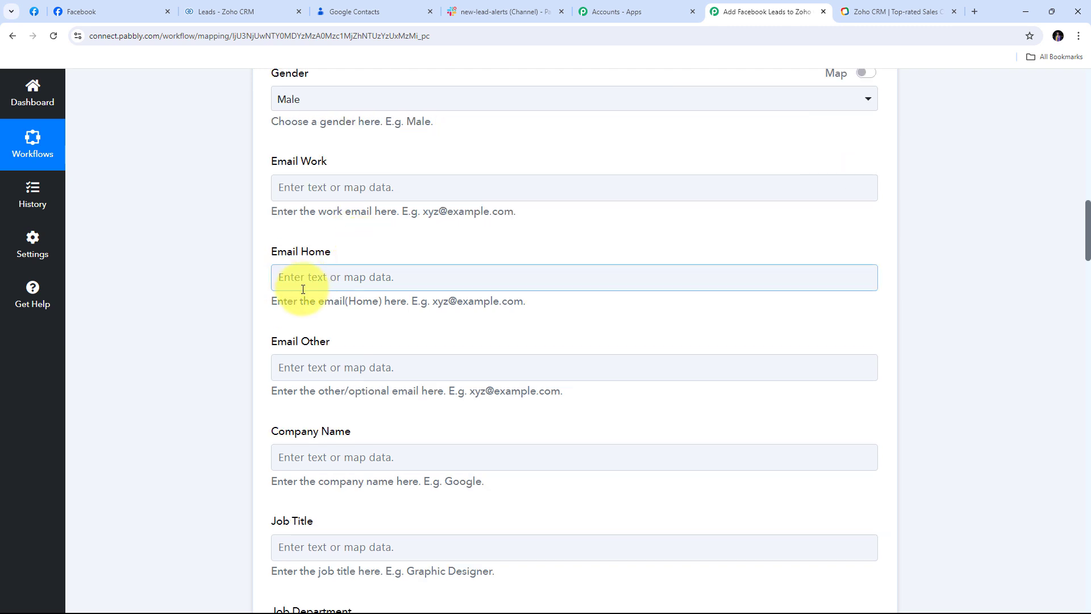
click(341, 277)
click(370, 383)
click(402, 505)
scroll(453, 226, down, 9)
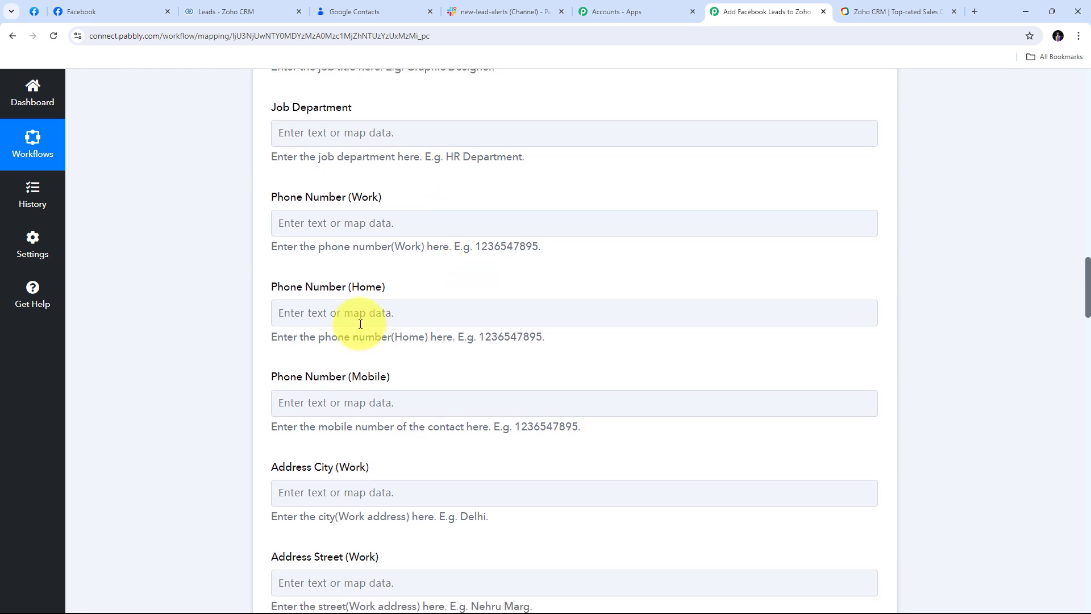
click(330, 316)
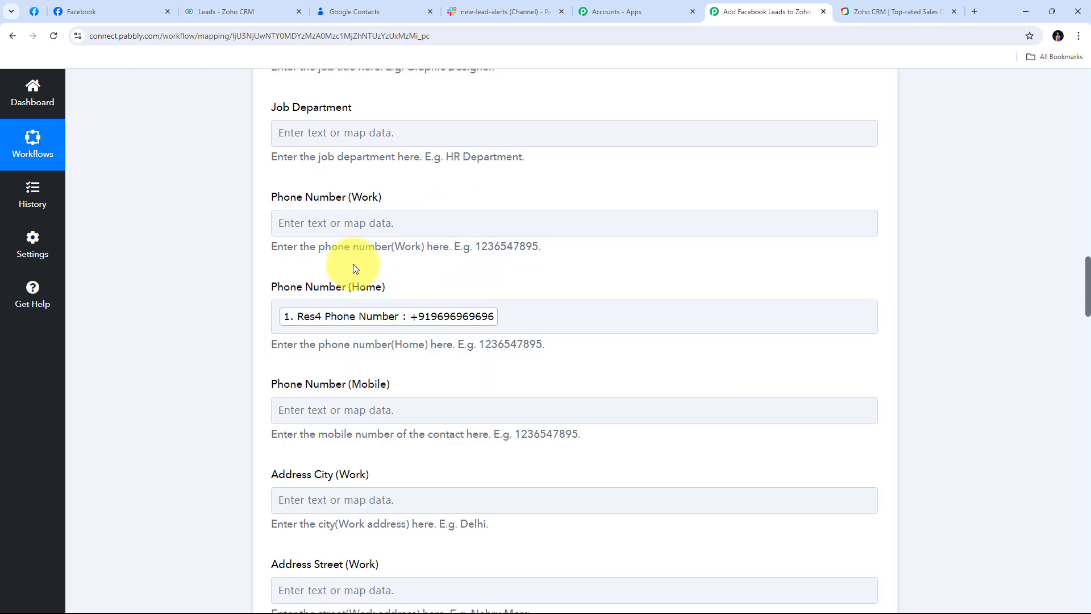
scroll(452, 289, up, 5)
scroll(452, 289, up, 10)
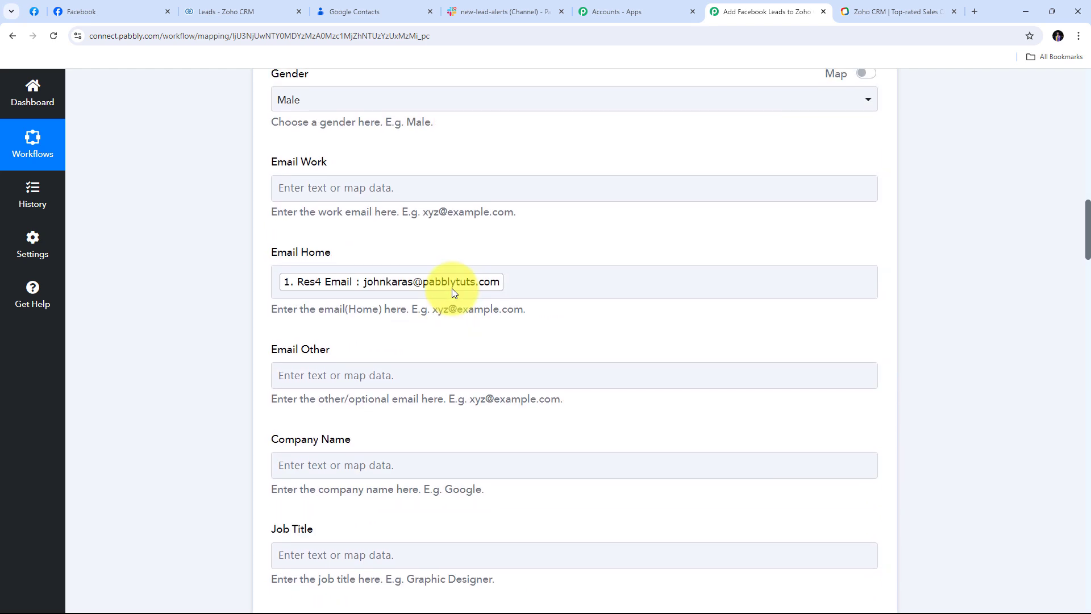
scroll(453, 289, up, 4)
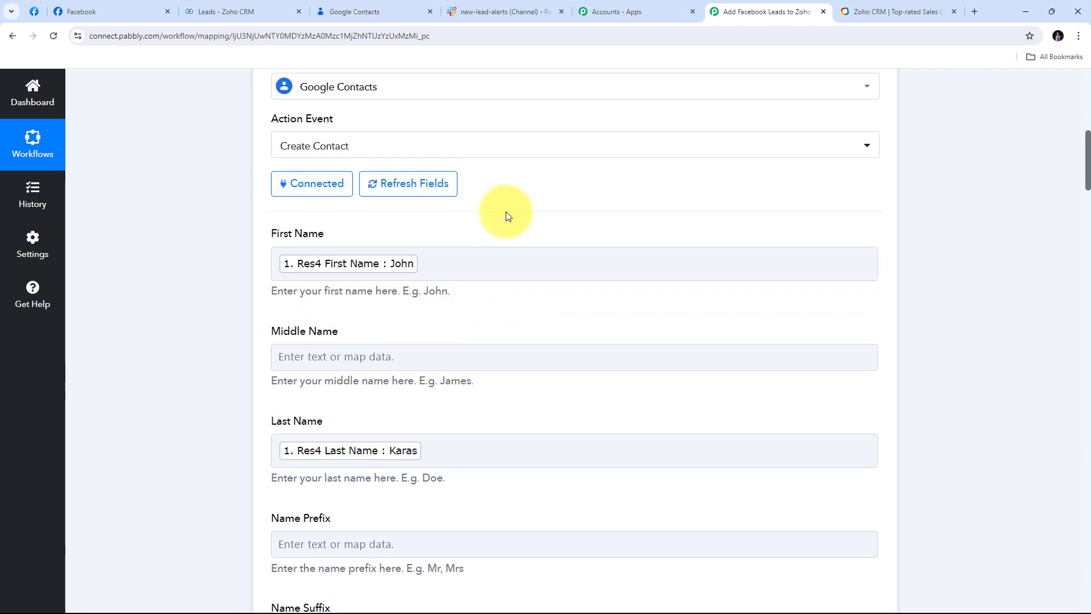
scroll(561, 227, down, 20)
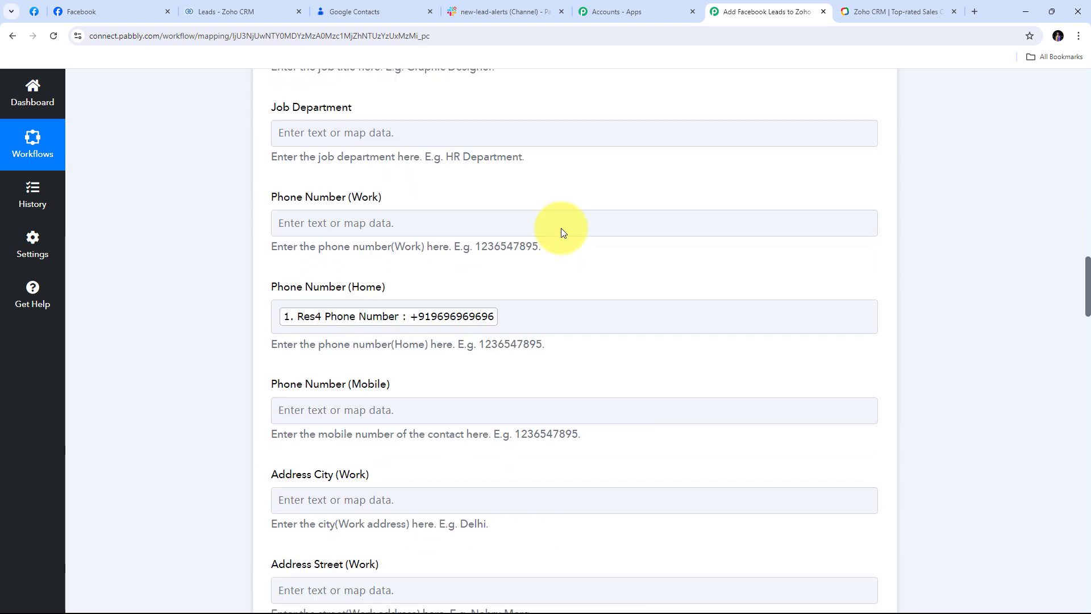
scroll(561, 227, down, 20)
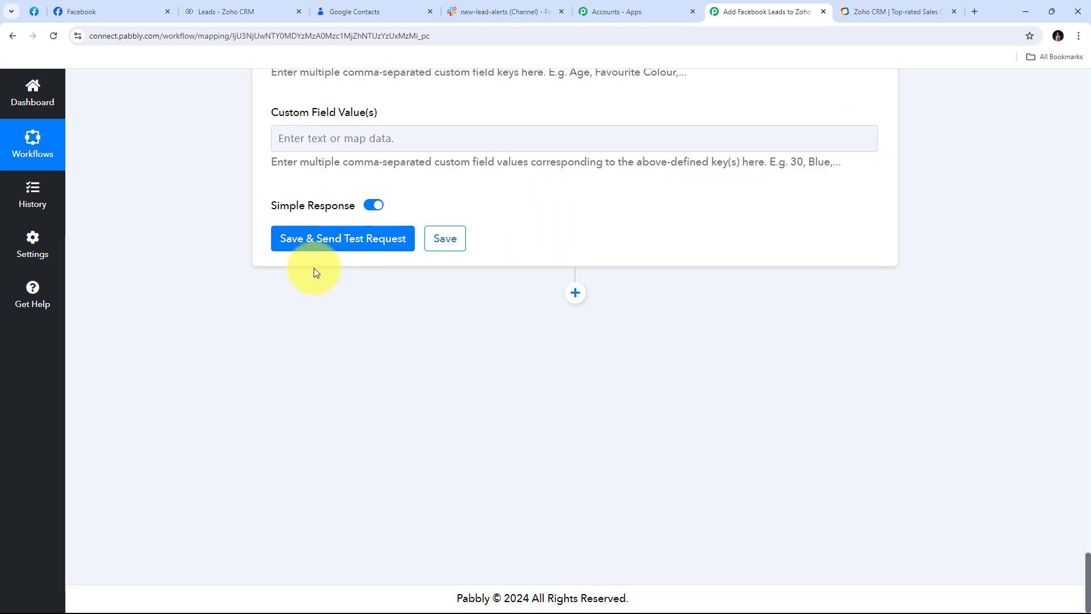
Step: Save the Google Contacts step, send a test request, and review the new PERSON contact response
click(353, 245)
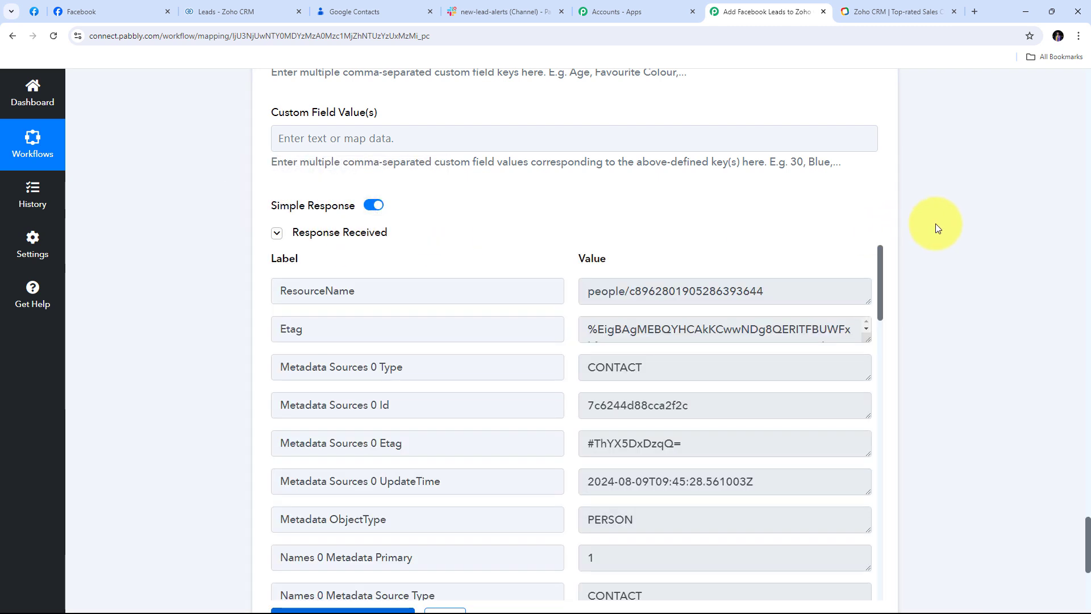
scroll(950, 226, down, 1)
scroll(958, 231, down, 2)
scroll(665, 226, down, 6)
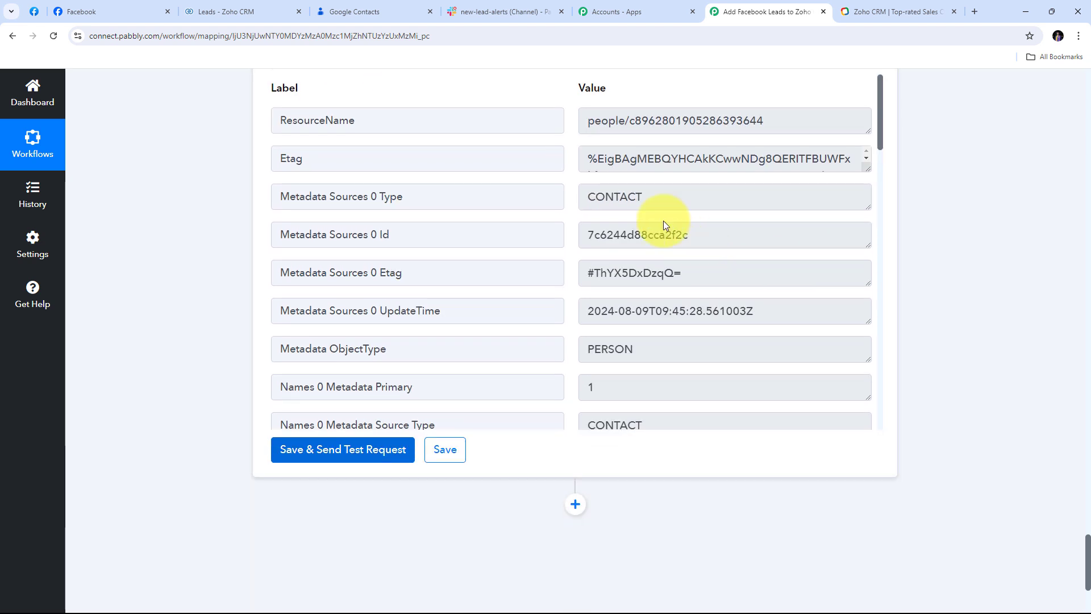
scroll(664, 220, down, 2)
scroll(663, 220, up, 3)
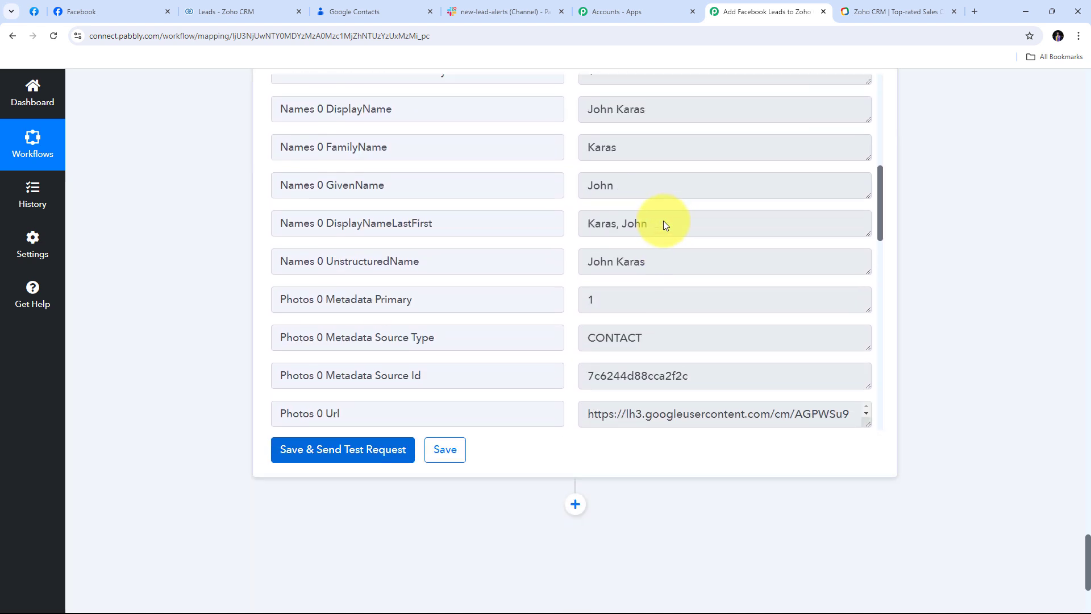
scroll(663, 221, down, 1)
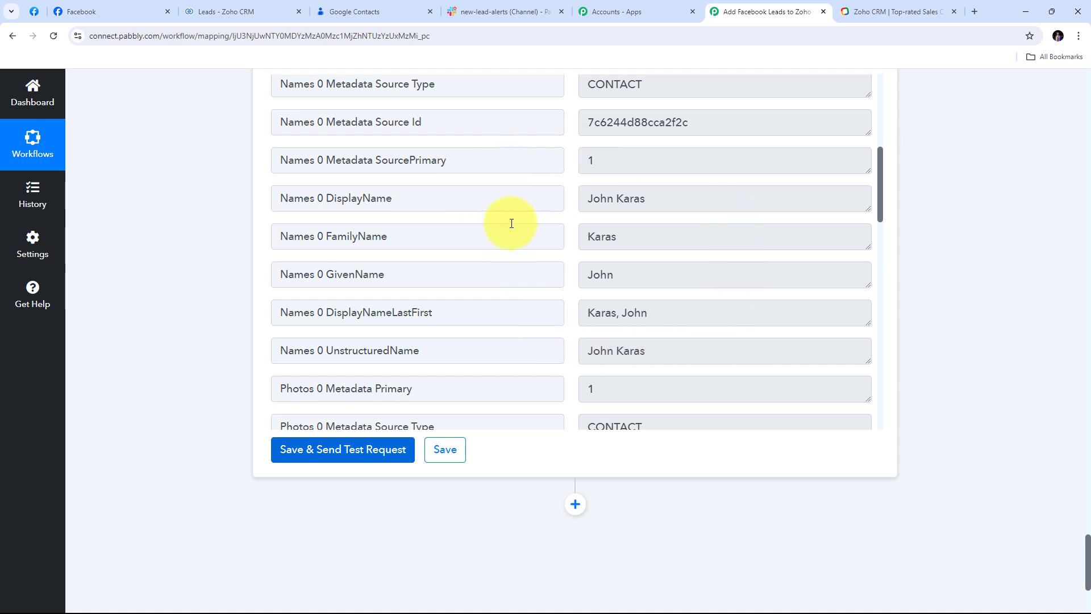
Step: Check Google Contacts for the test lead with its e-mail and phone, now 5 contacts in total
click(353, 13)
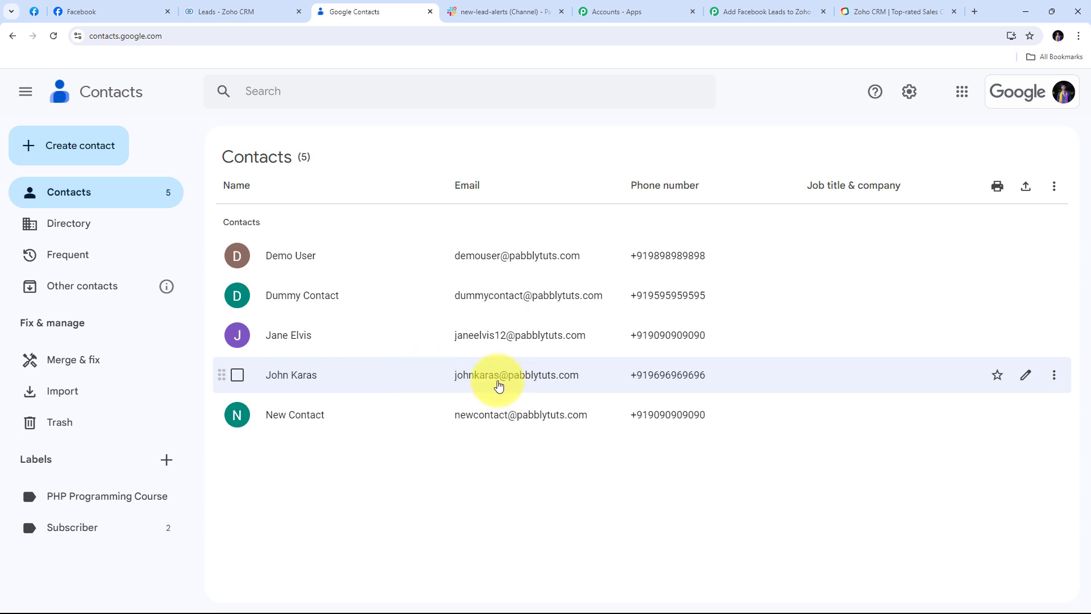
Step: Return to the Pabbly workflow and close the Zoho CRM tab
click(745, 10)
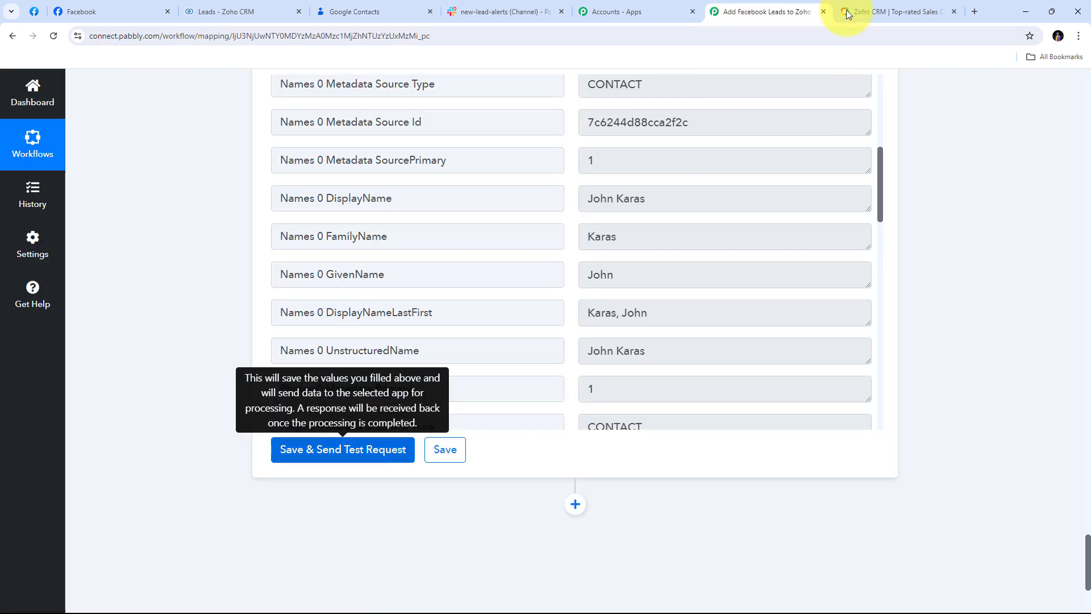
middle_click(847, 11)
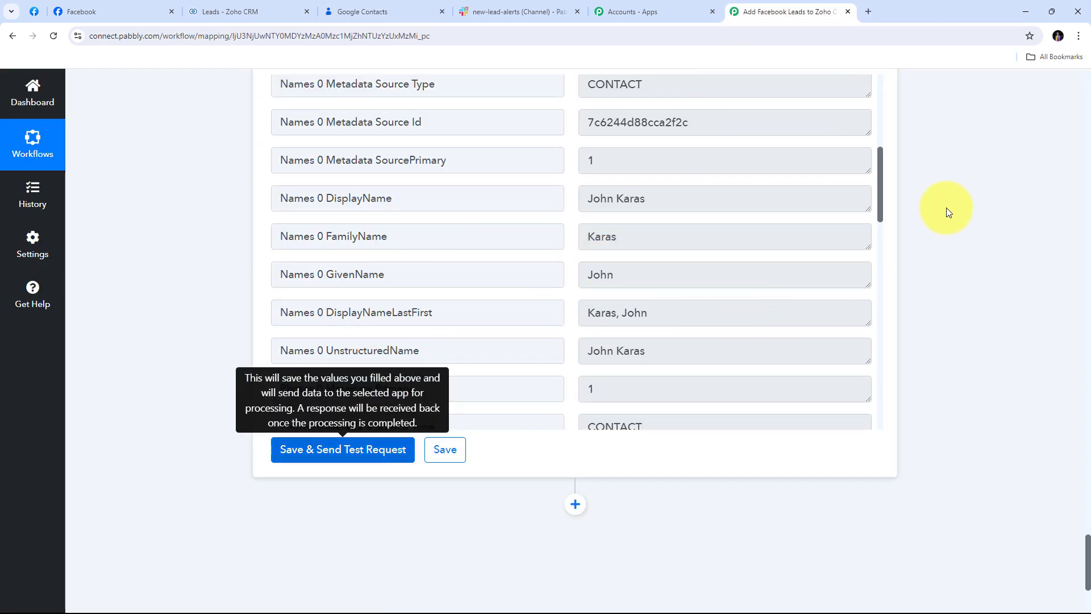
scroll(945, 199, down, 2)
scroll(943, 196, down, 2)
Step: Add a fourth step using Slack's Send Channel Message event and begin connecting an account
click(577, 297)
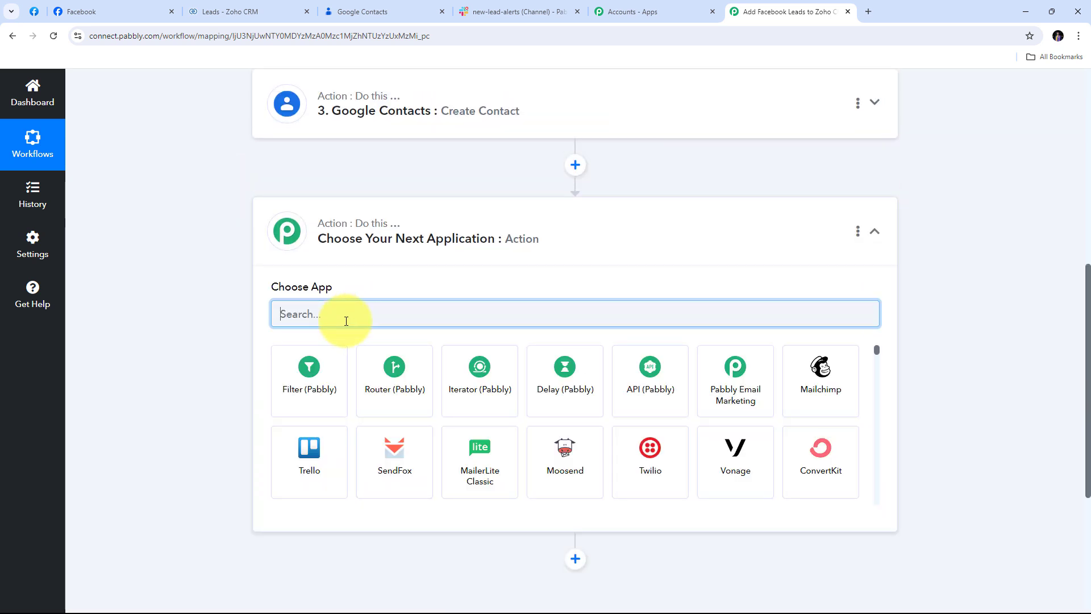
text(Slack)
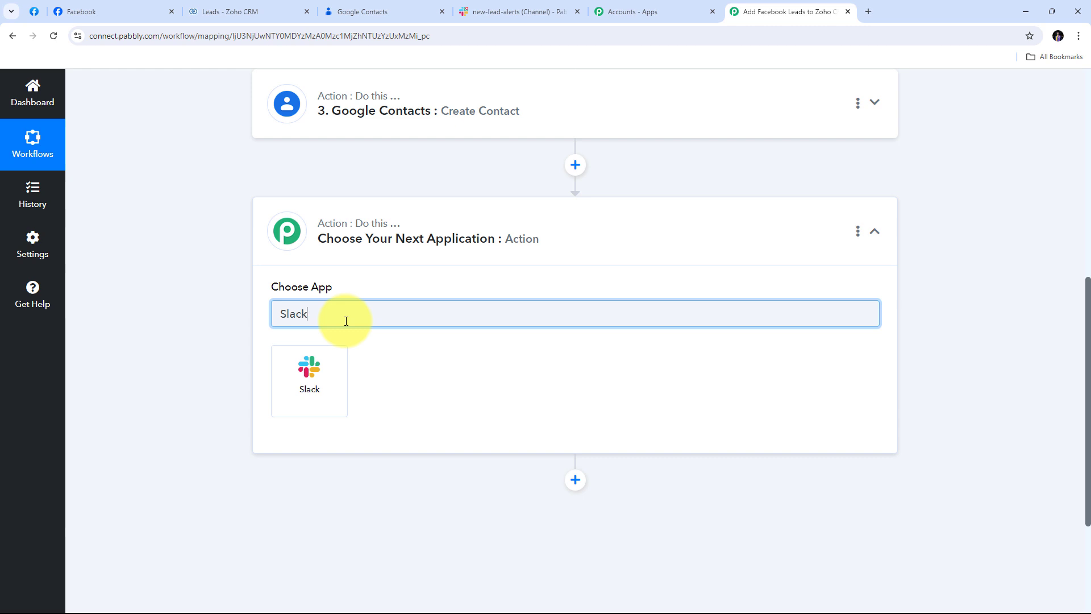
click(316, 378)
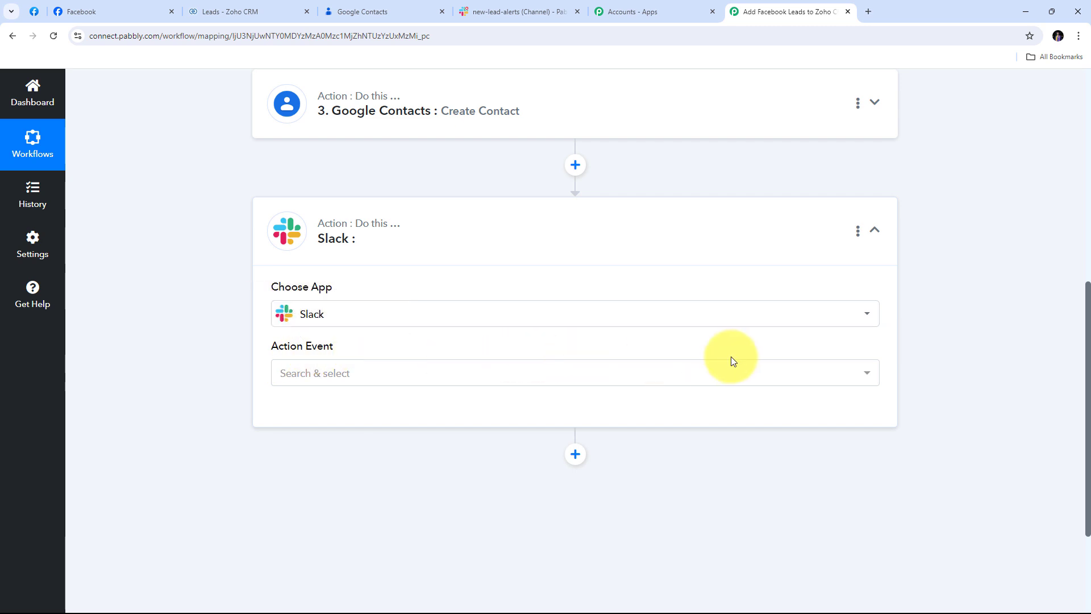
click(740, 379)
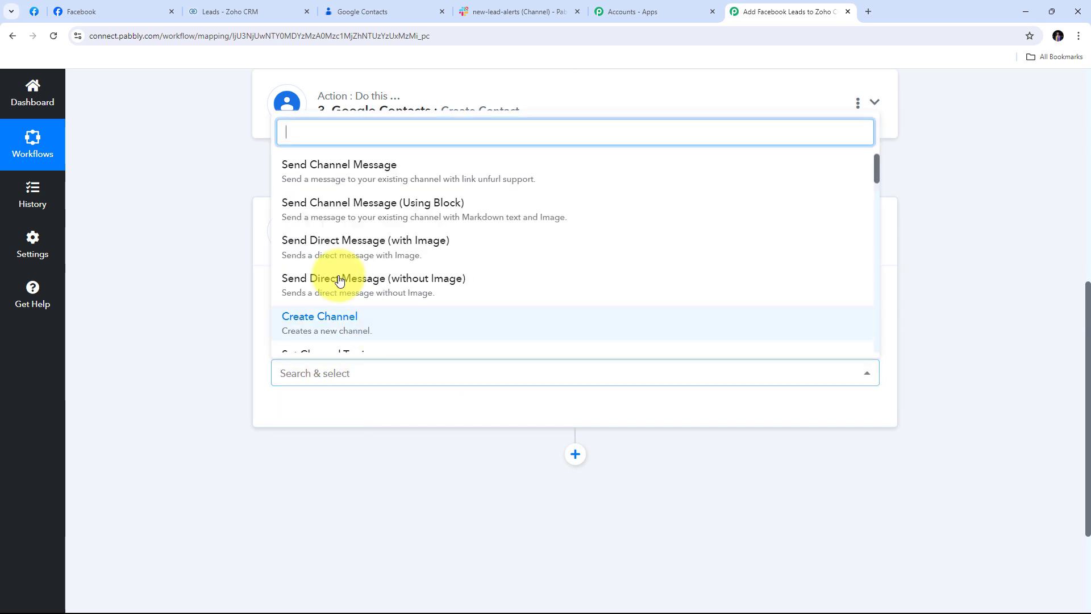
click(341, 179)
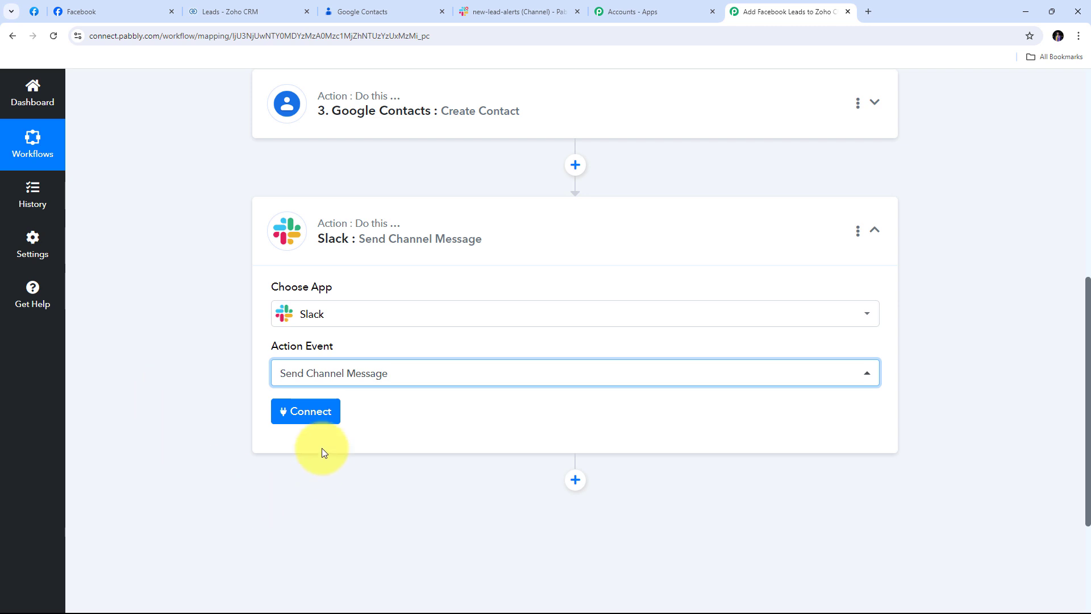
click(310, 415)
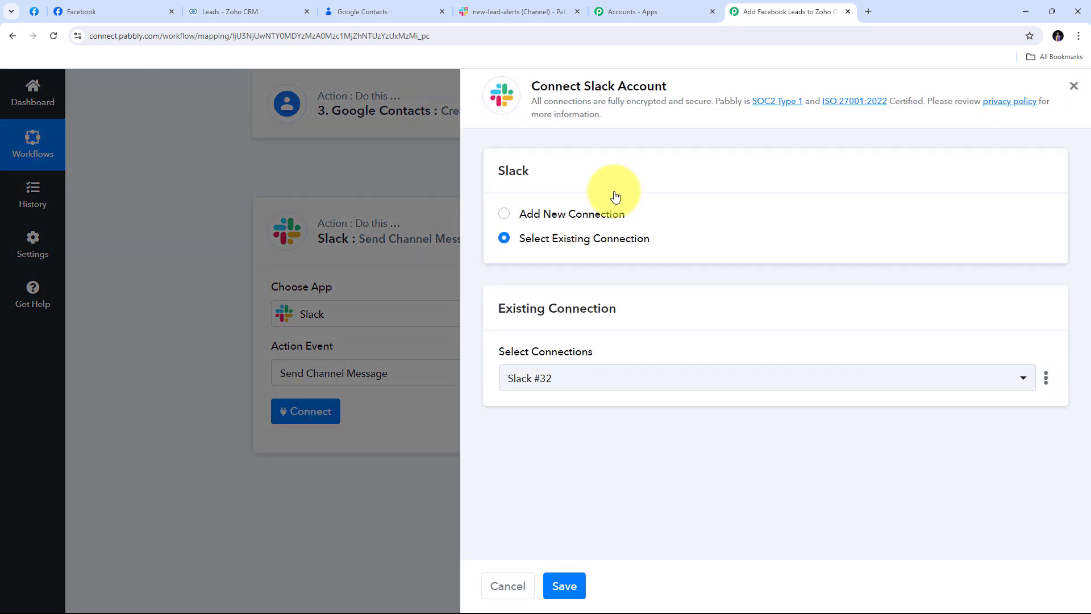
Step: Create a new Slack connection with token type 'user' and allow Pabbly access to the workspace
click(542, 214)
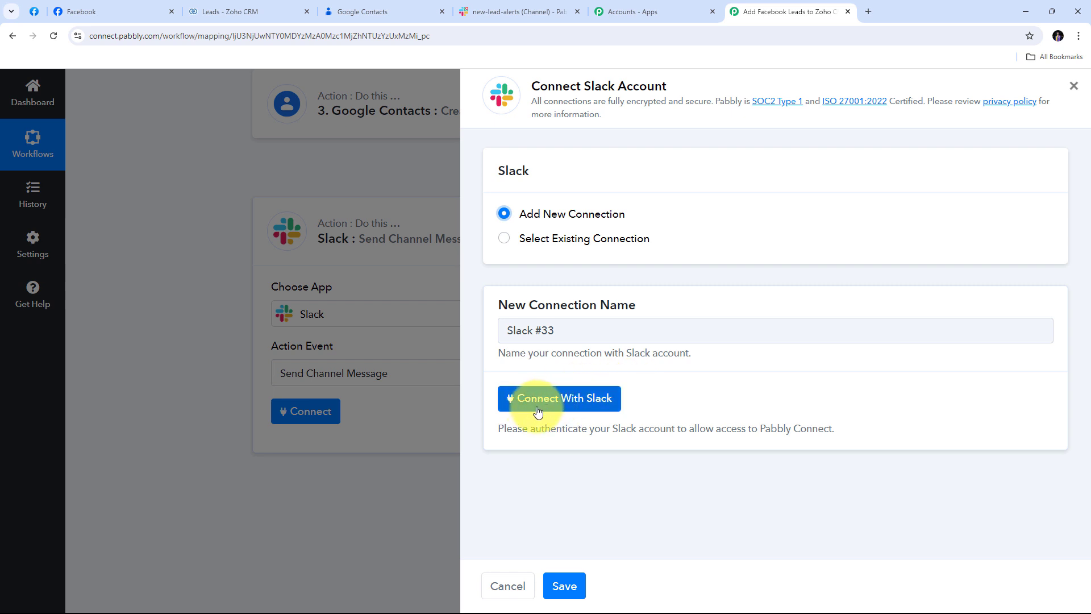
click(560, 405)
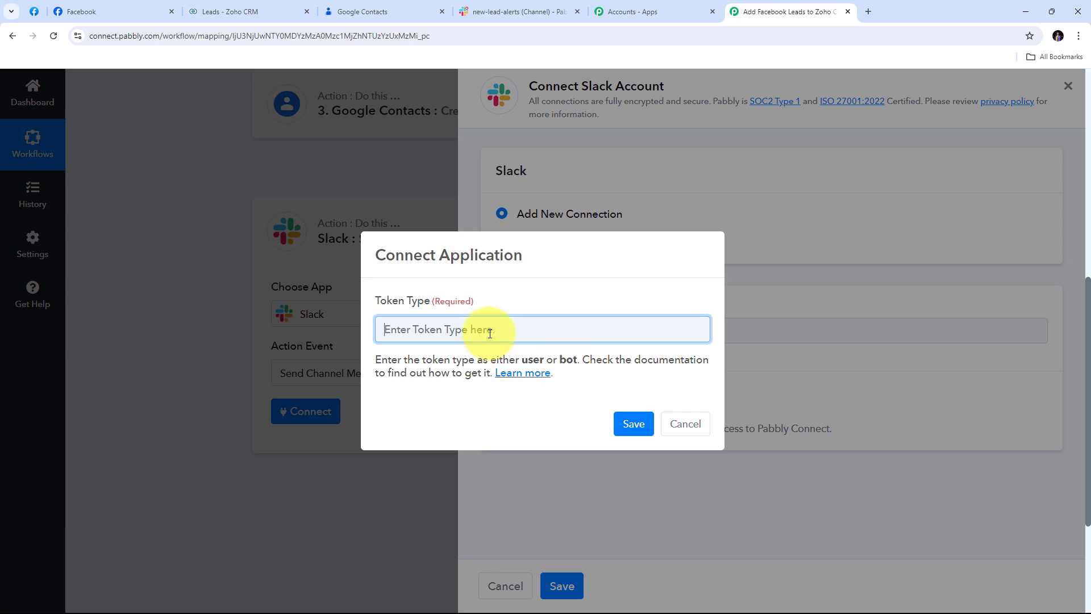
text(user)
click(632, 424)
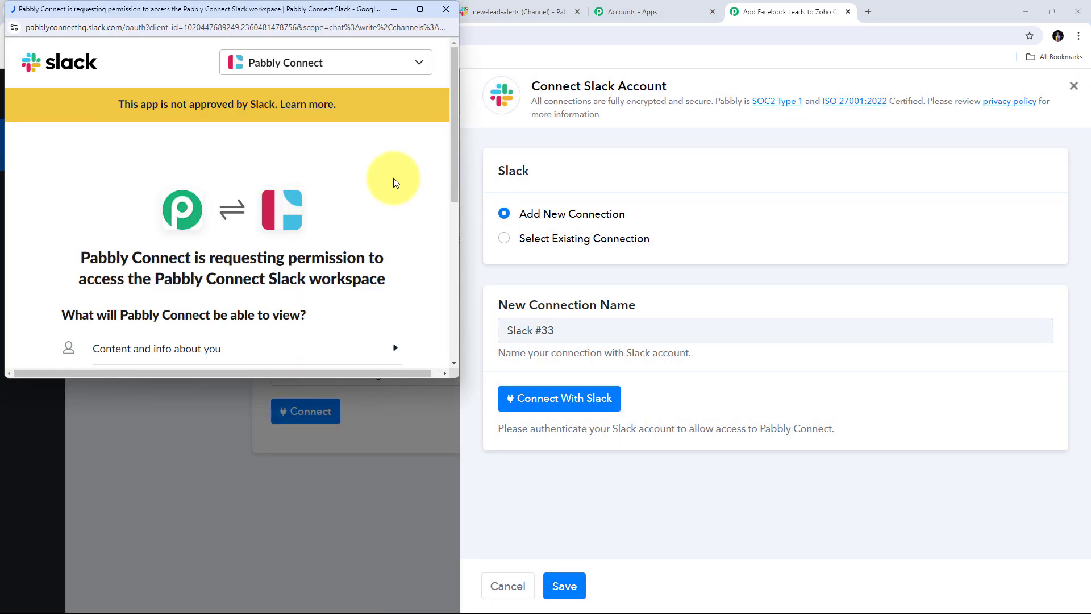
scroll(381, 177, down, 5)
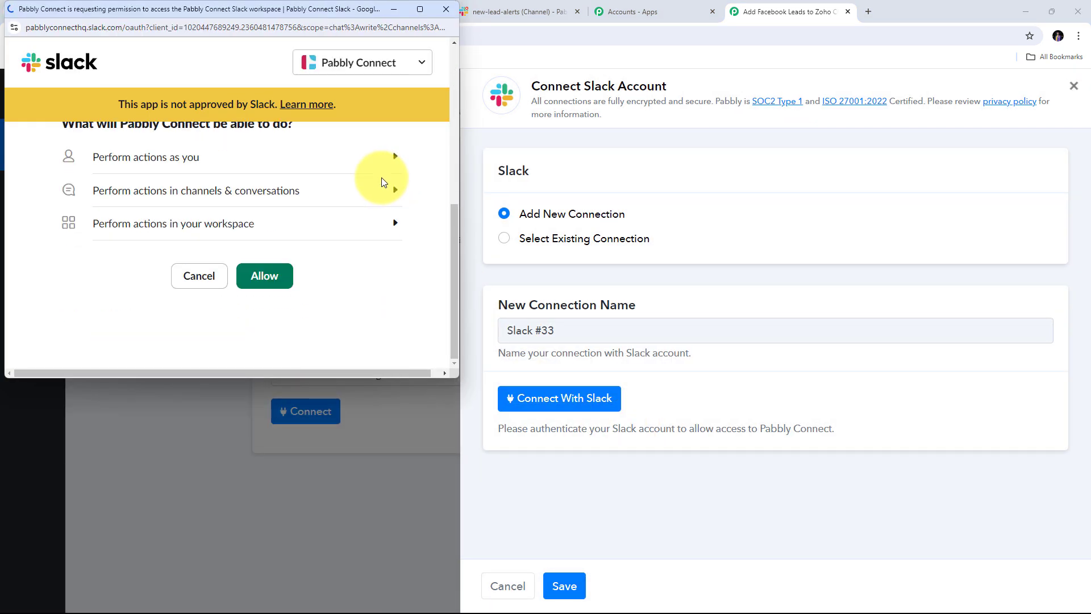
click(265, 278)
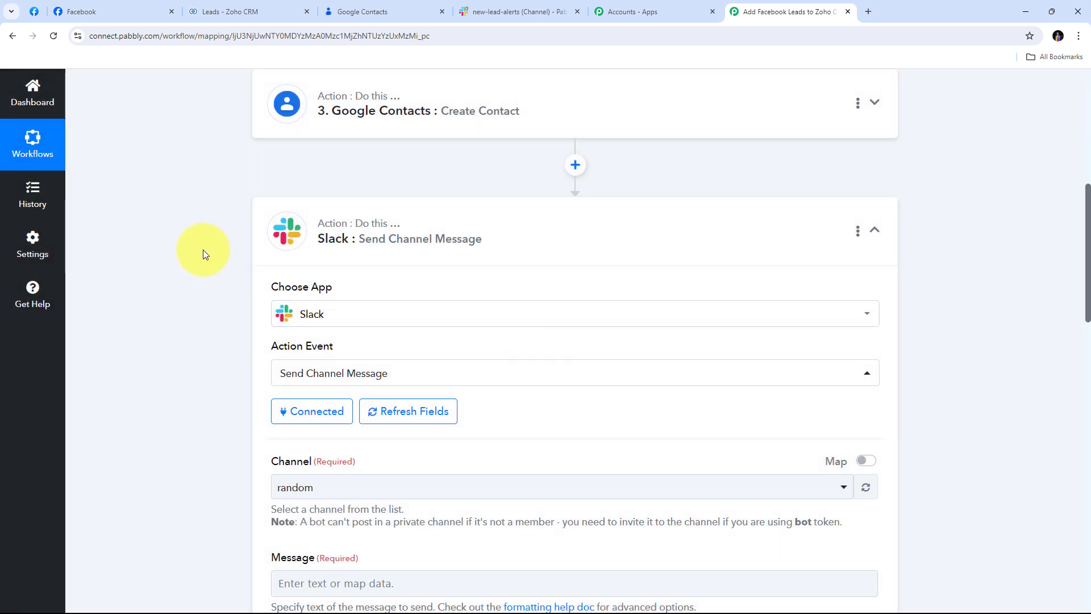
Step: Review the Slack step's Channel and Message fields, then view the new-lead-alerts channel in Slack
scroll(499, 248, down, 5)
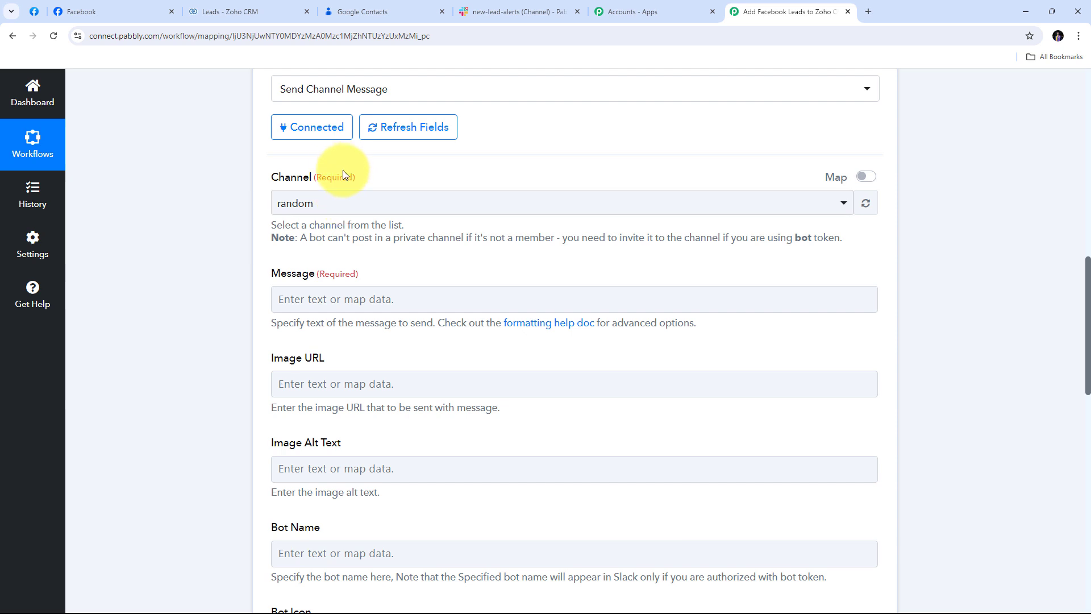
click(514, 12)
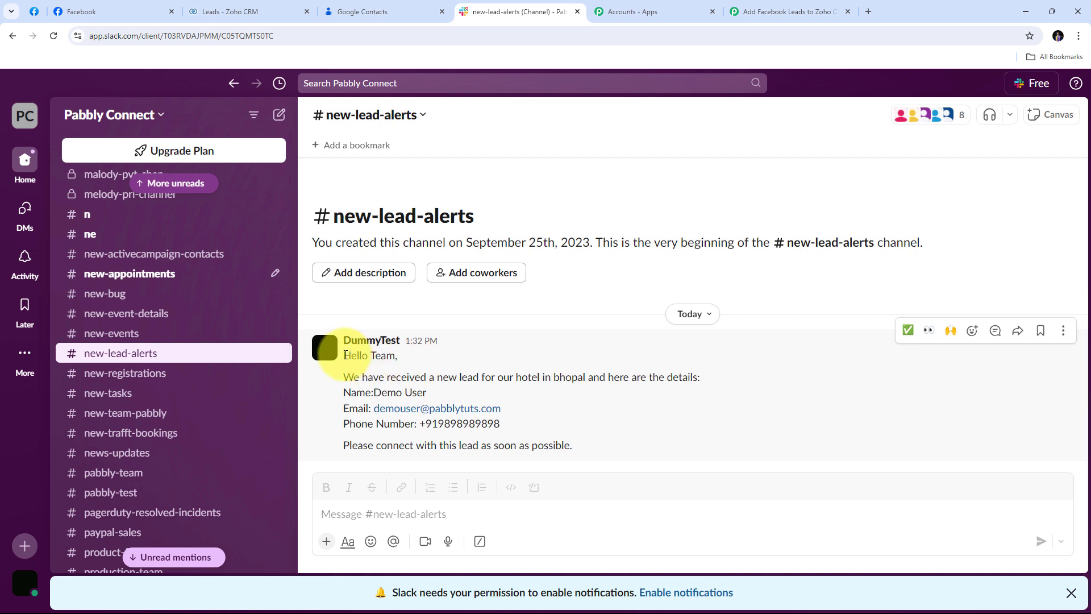
drag(341, 354, 601, 447)
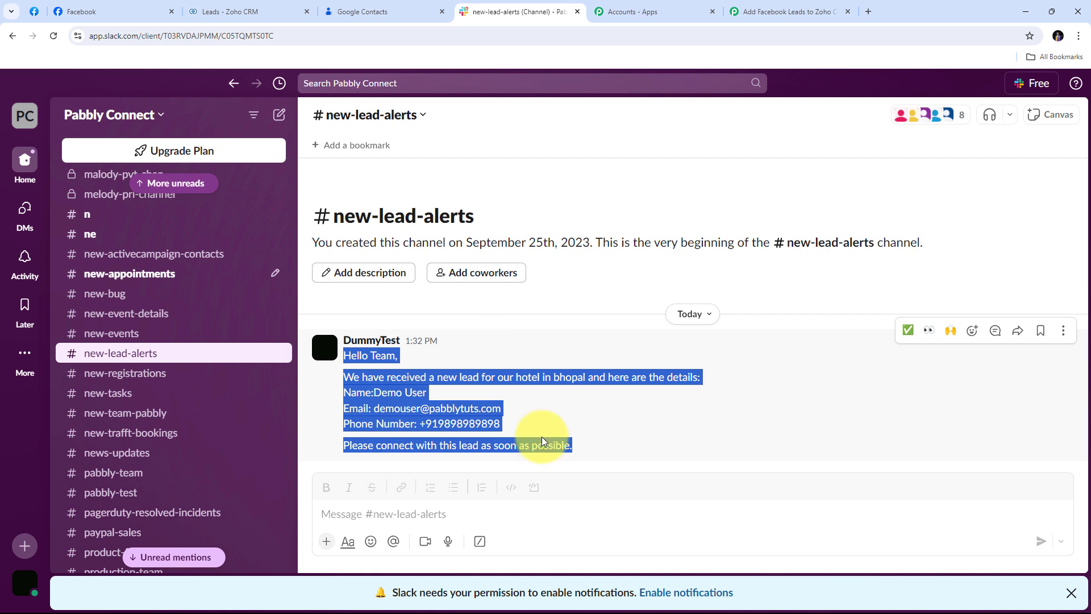
click(480, 347)
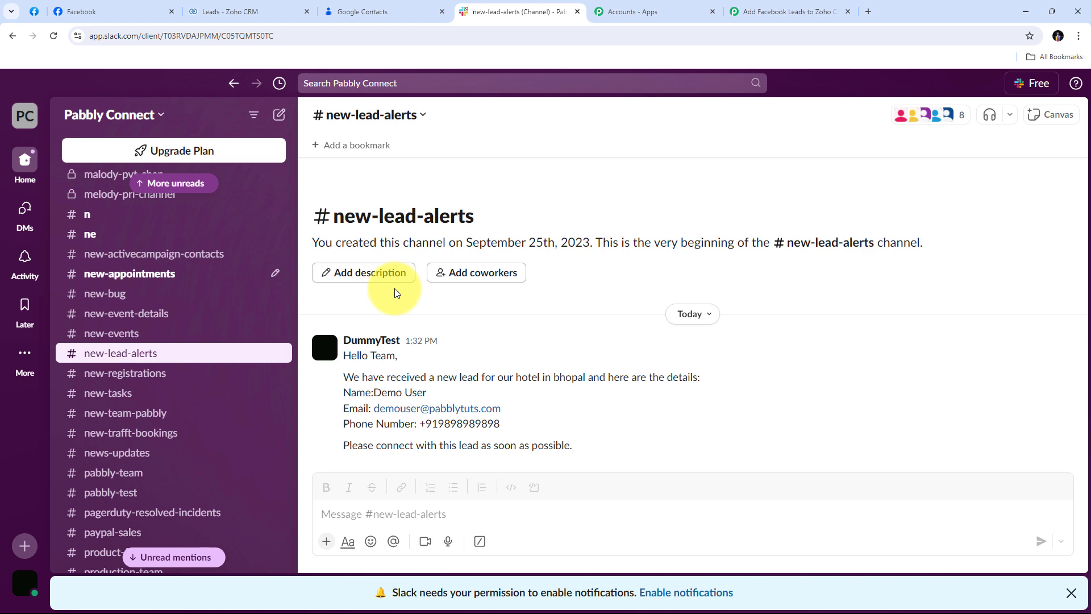
Step: Search the channel list for 'new' and set the Slack step's channel to new-lead-alerts
click(787, 10)
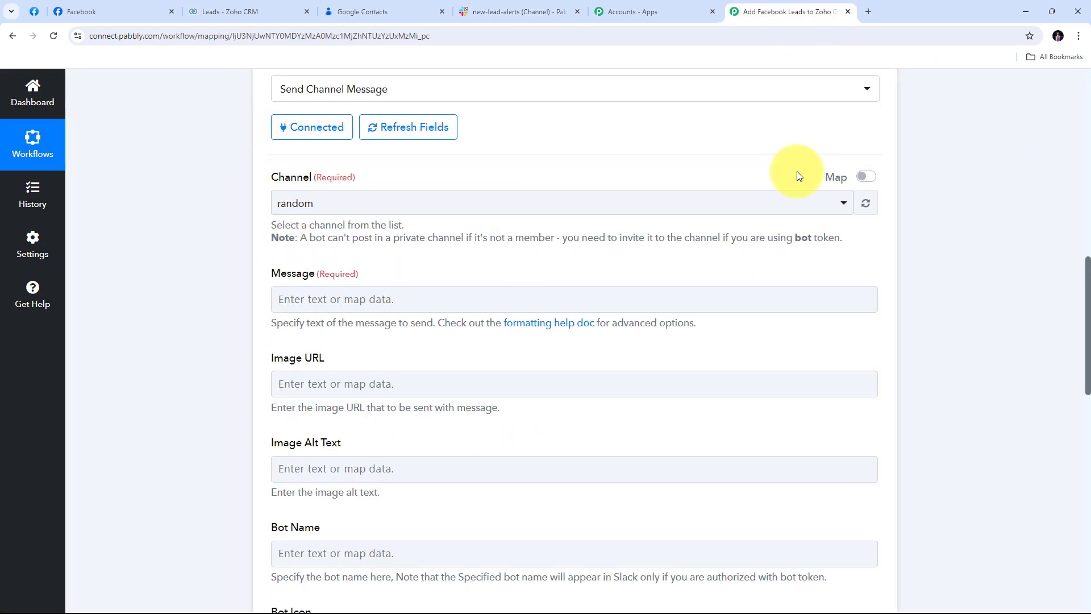
click(699, 204)
scroll(457, 308, down, 10)
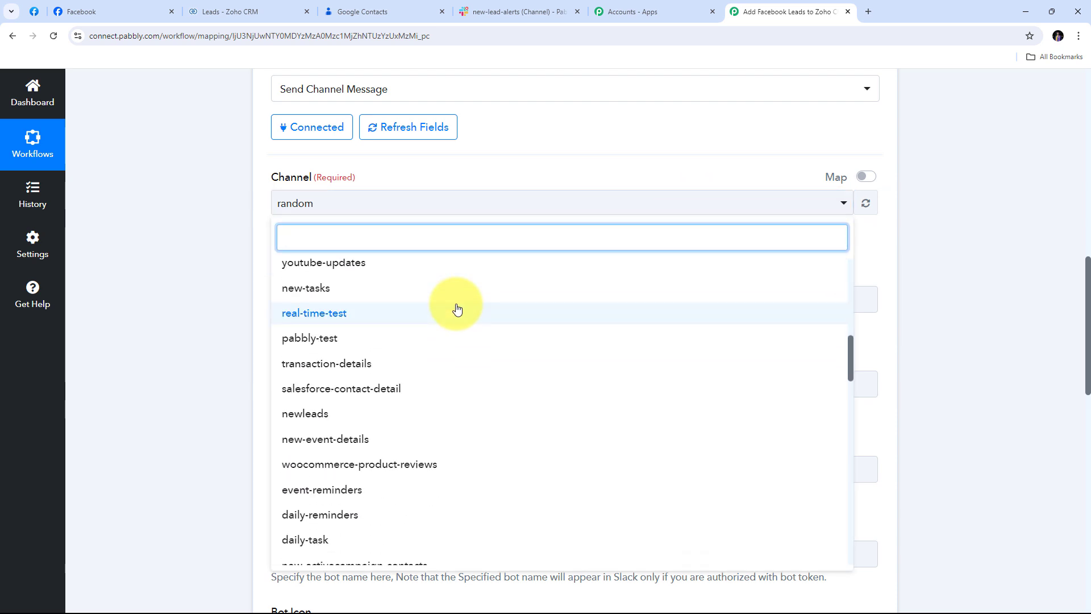
scroll(456, 307, down, 3)
scroll(455, 307, down, 5)
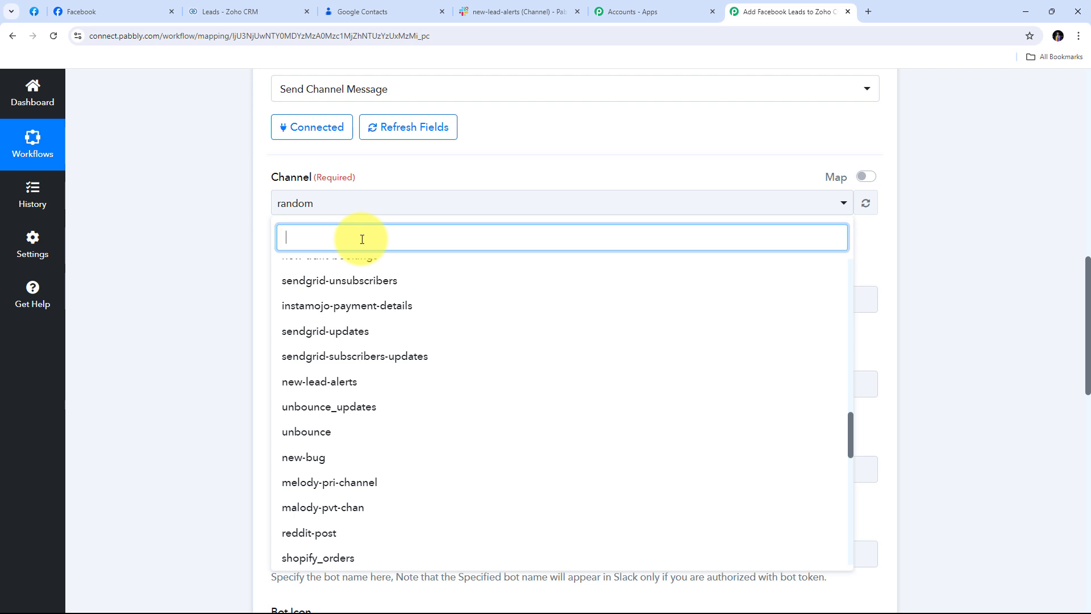
text(new)
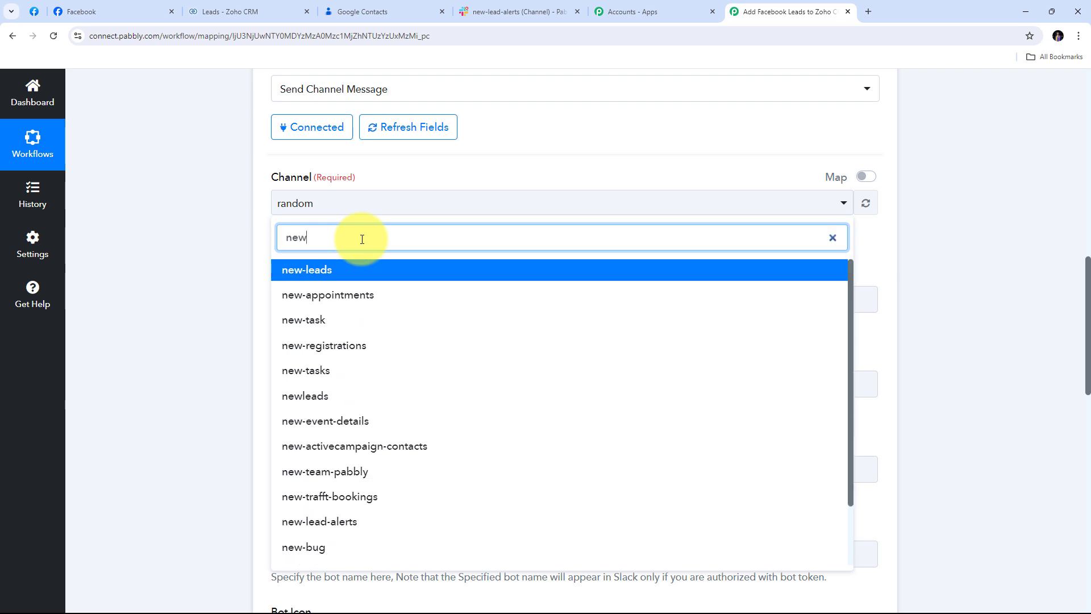
key(BackSpace)
scroll(414, 378, down, 1)
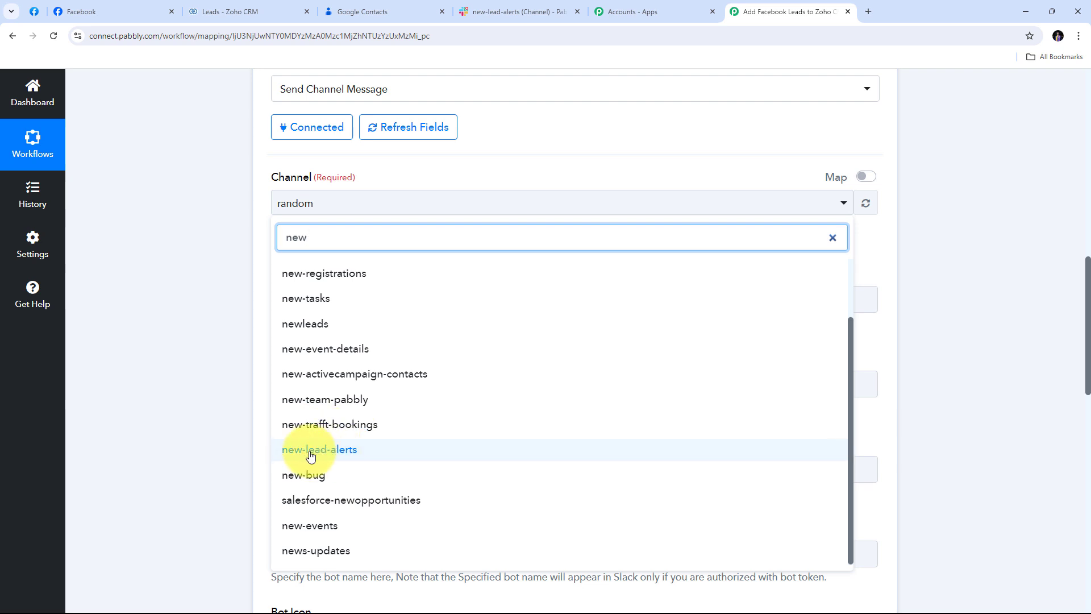
click(343, 457)
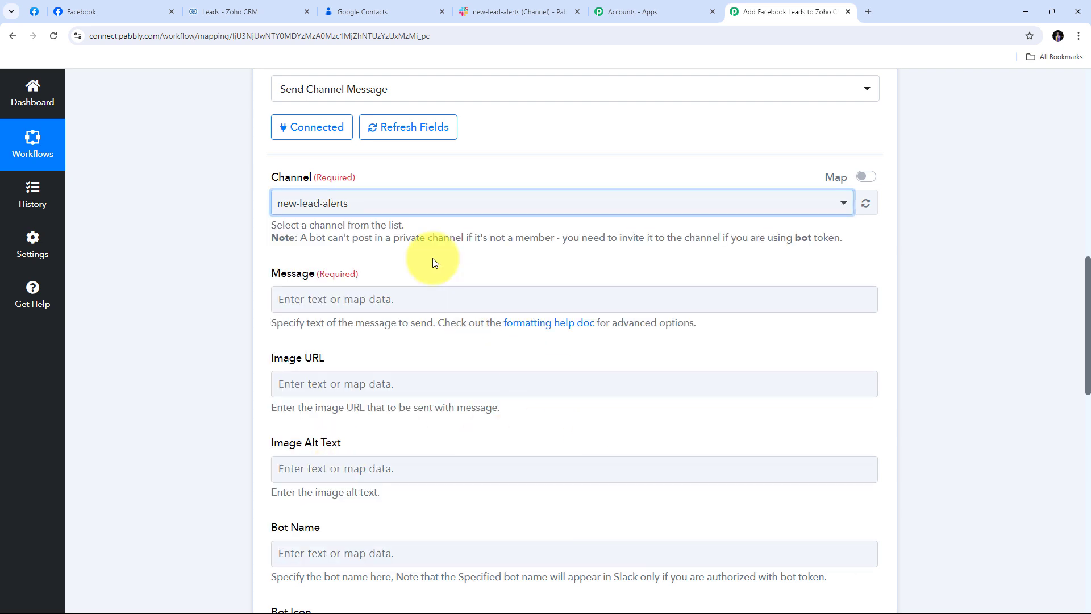
scroll(413, 251, down, 1)
click(310, 244)
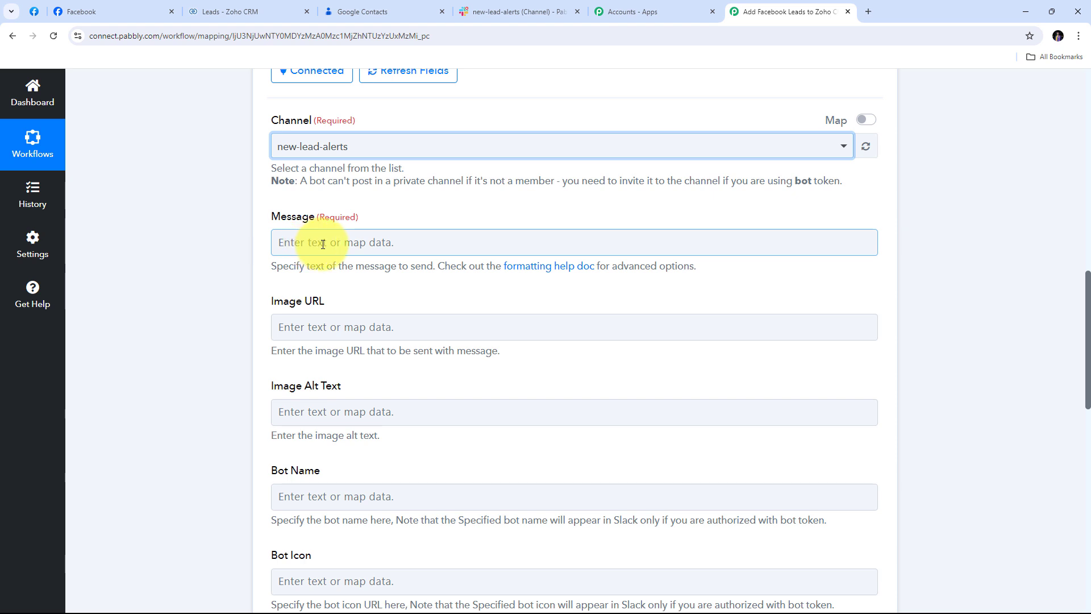
Step: Paste the lead alert message and insert the Facebook lead's City after 'hotel in'
click(323, 244)
text(Hello Team,  We have received a new lead for our hotel in  and here are the details: Name: Email: Phone Number:  Please connect with this lead as soon as possible.)
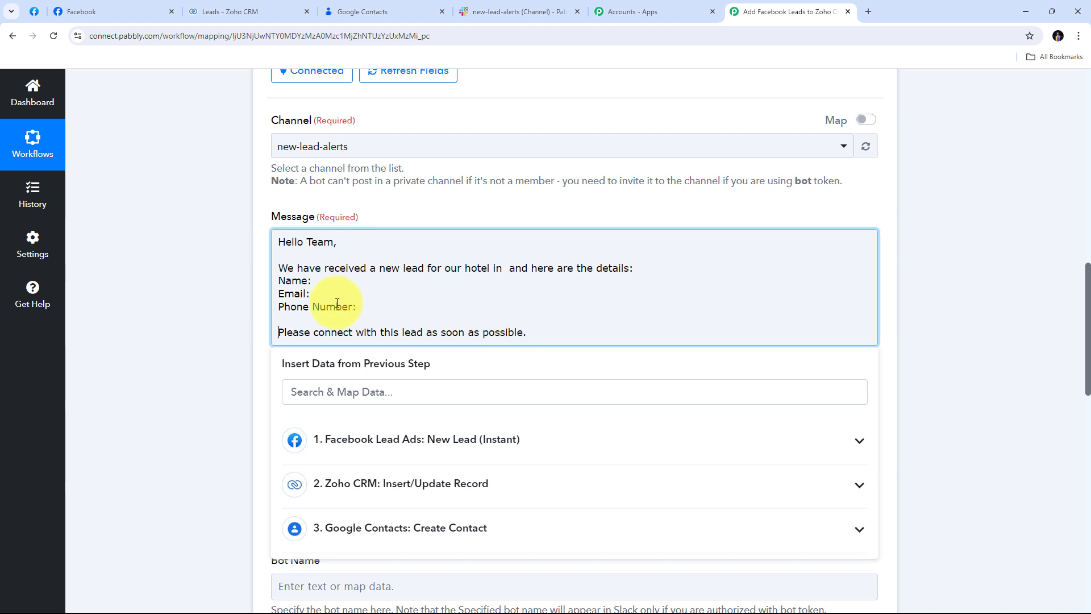
click(506, 268)
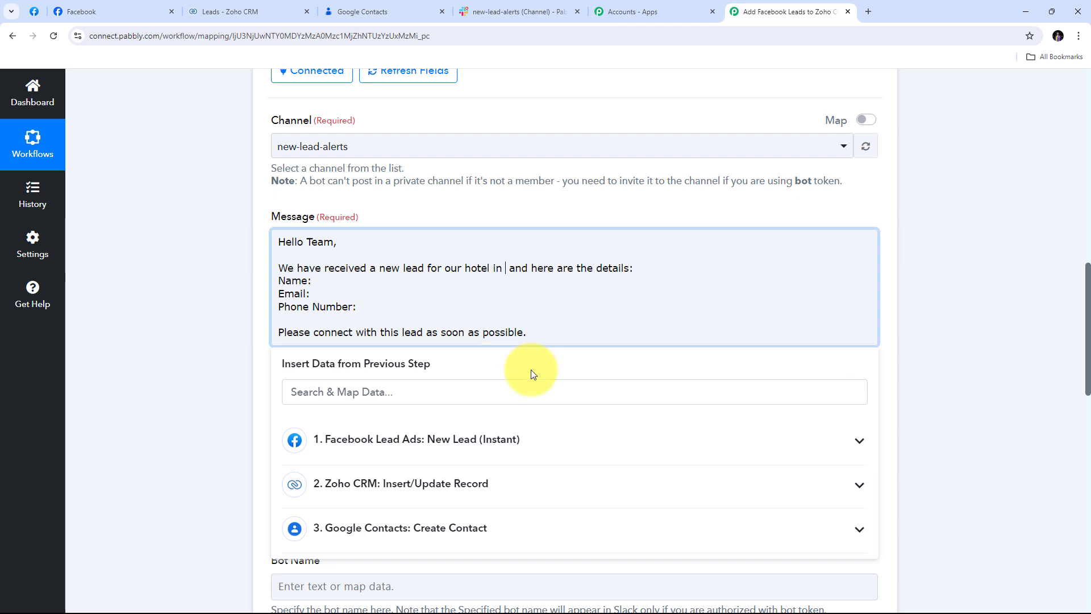
click(459, 443)
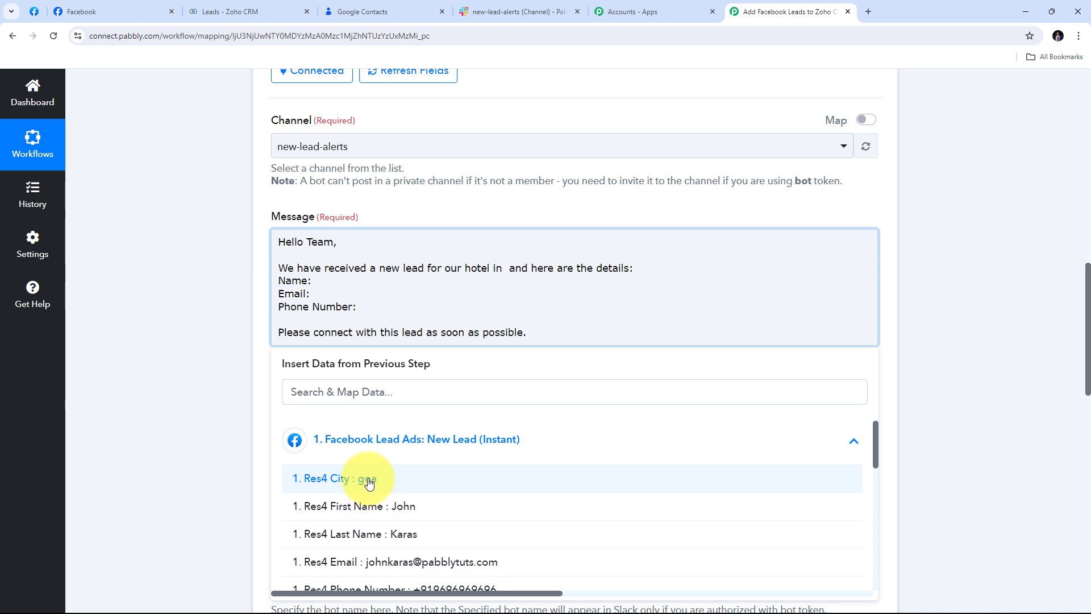
click(369, 482)
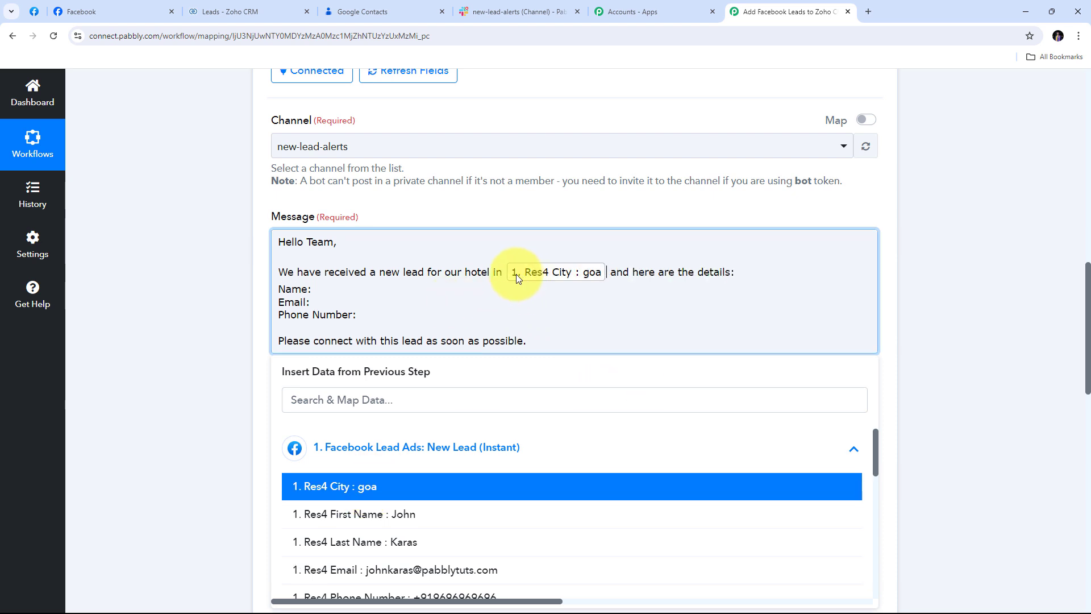
Step: Map the lead's First Name, Last Name, Email and Phone Number into the message labels
click(317, 289)
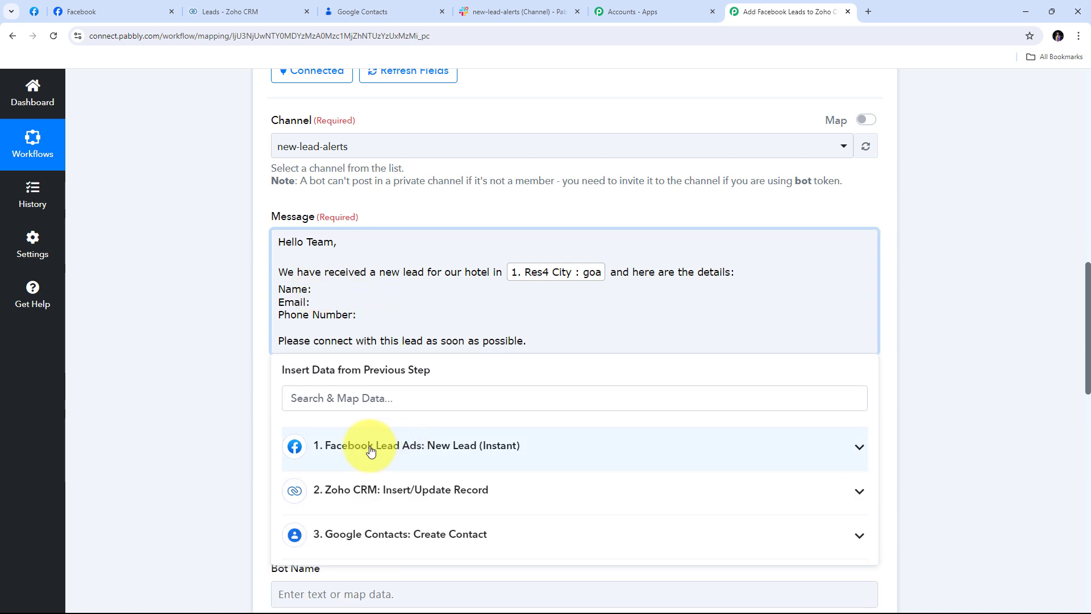
click(464, 449)
scroll(449, 321, down, 4)
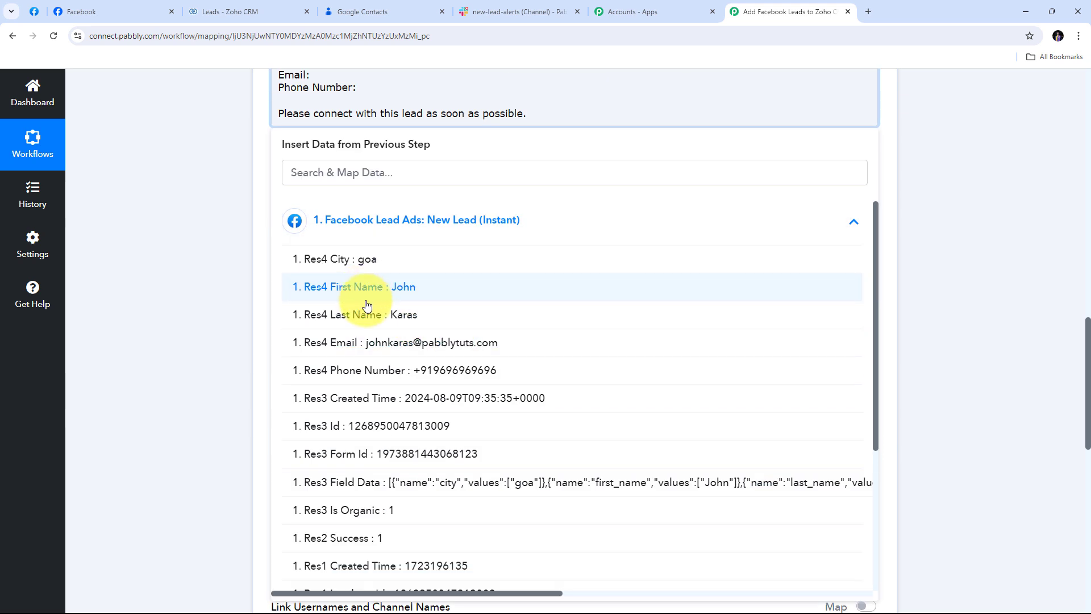
click(401, 299)
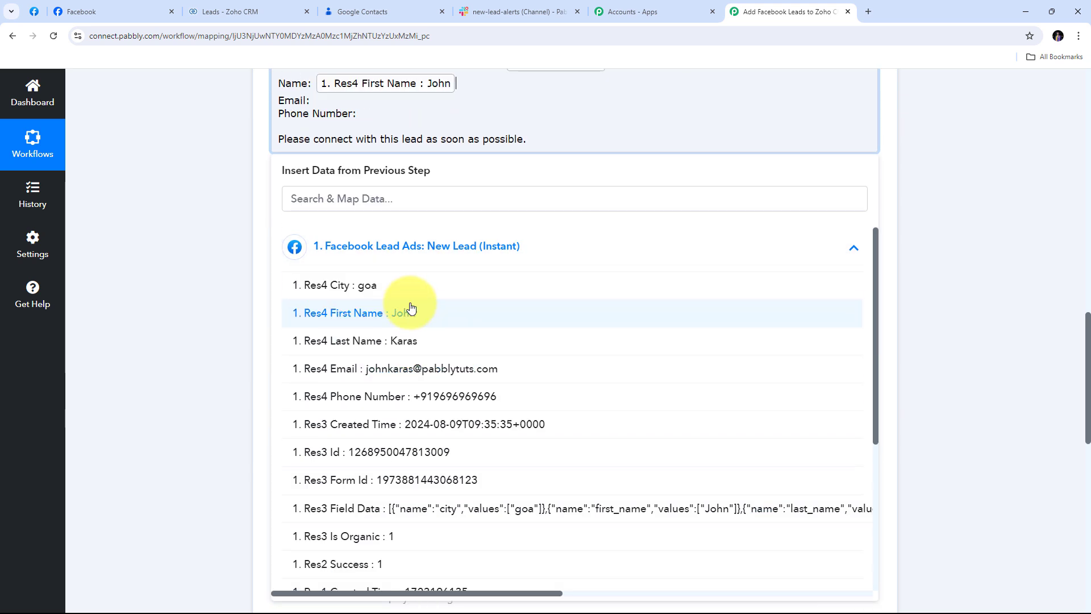
click(401, 341)
scroll(602, 163, up, 2)
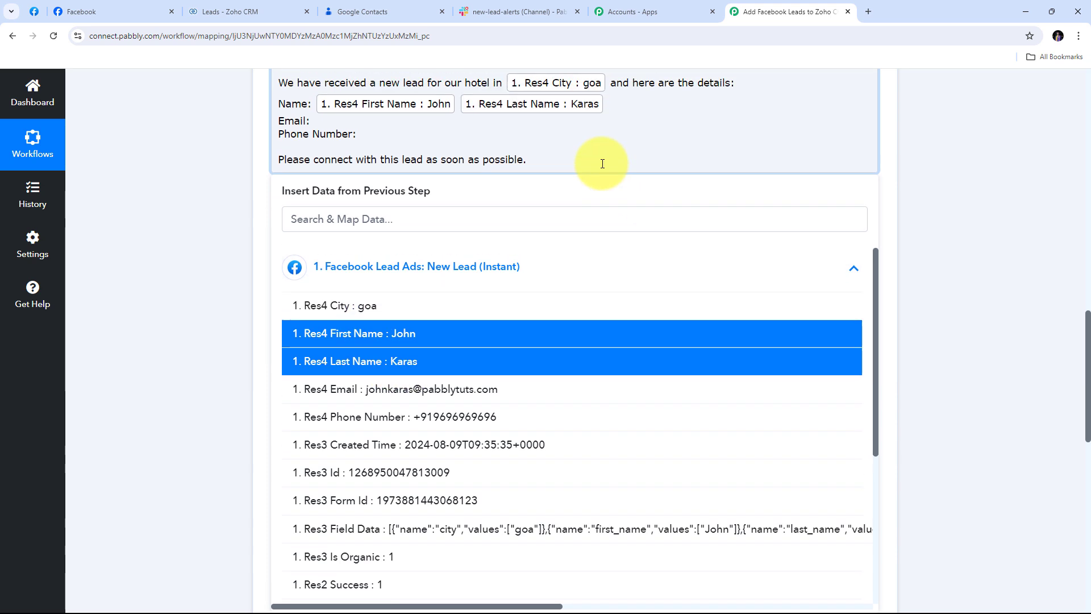
click(313, 216)
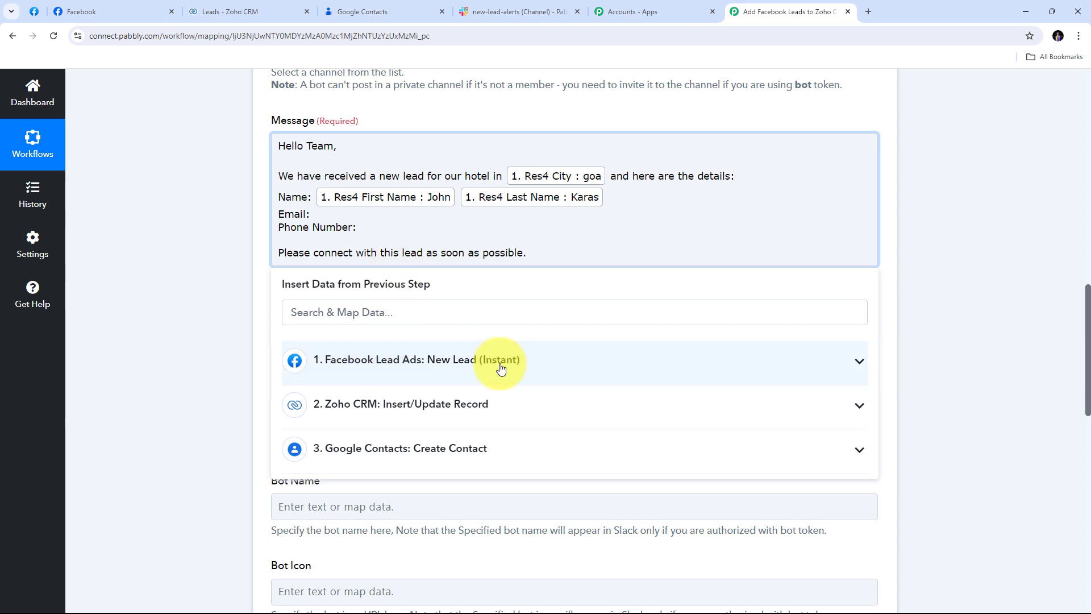
click(427, 364)
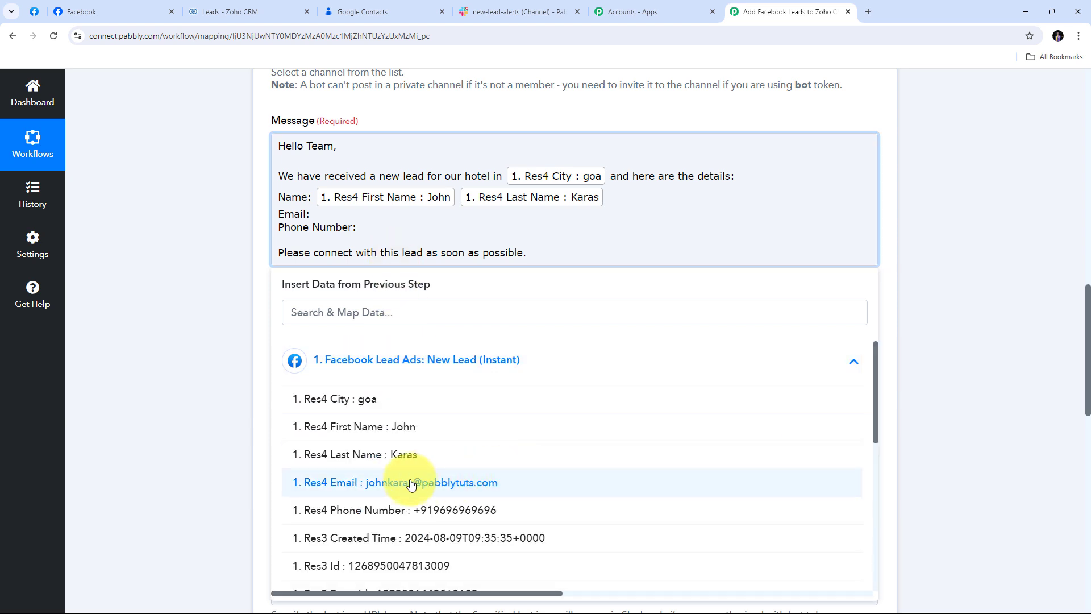
click(396, 483)
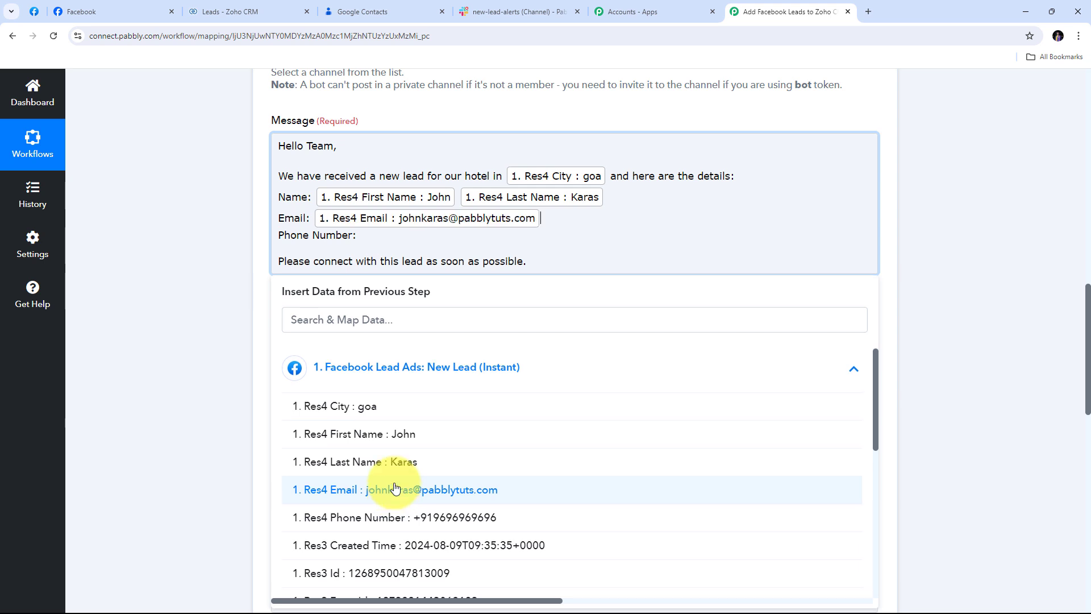
click(367, 237)
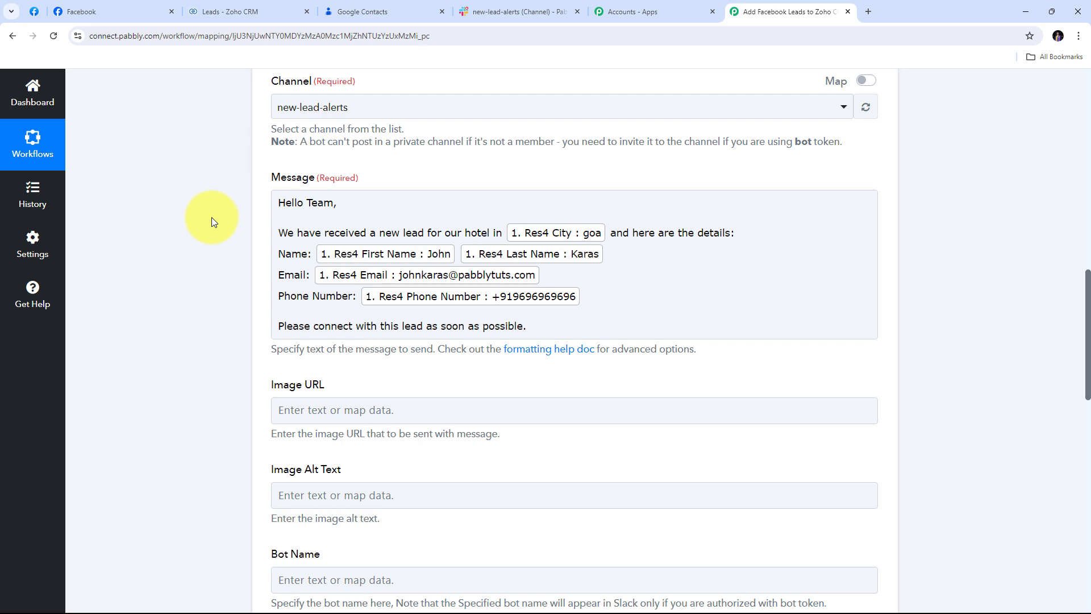
Step: Save the Slack step, send the test message, and review the successful Response Received panel
scroll(594, 197, down, 6)
scroll(595, 199, down, 8)
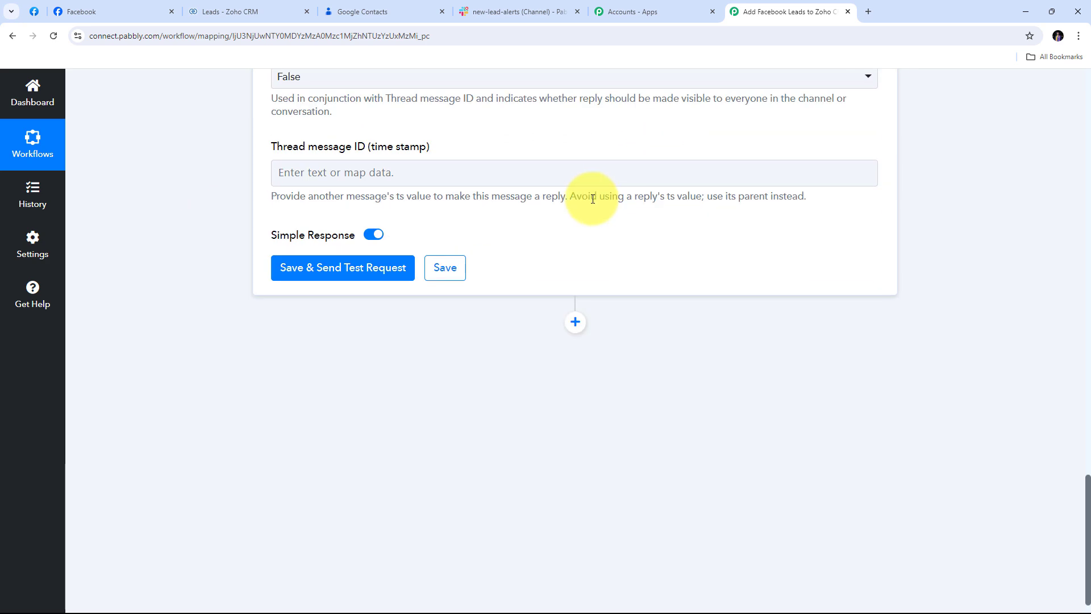
click(337, 271)
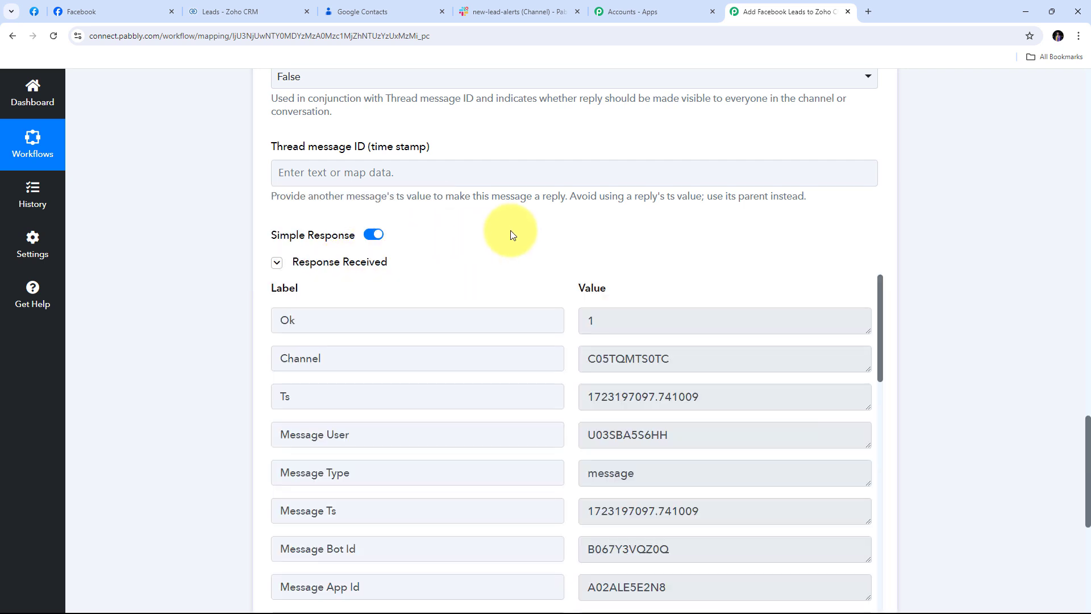
scroll(922, 251, down, 1)
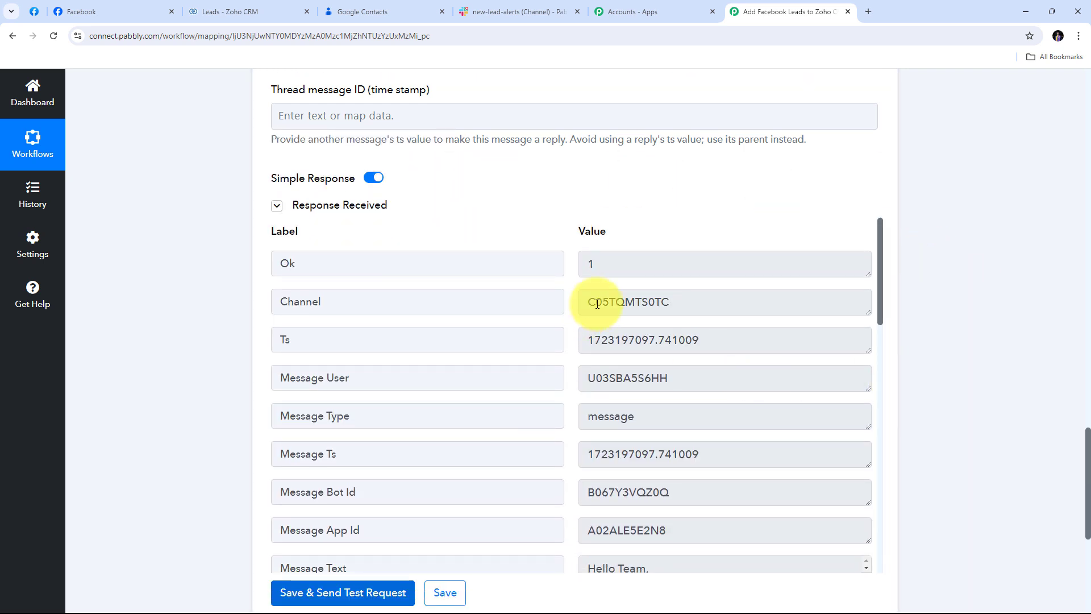
scroll(656, 293, down, 2)
scroll(653, 295, up, 4)
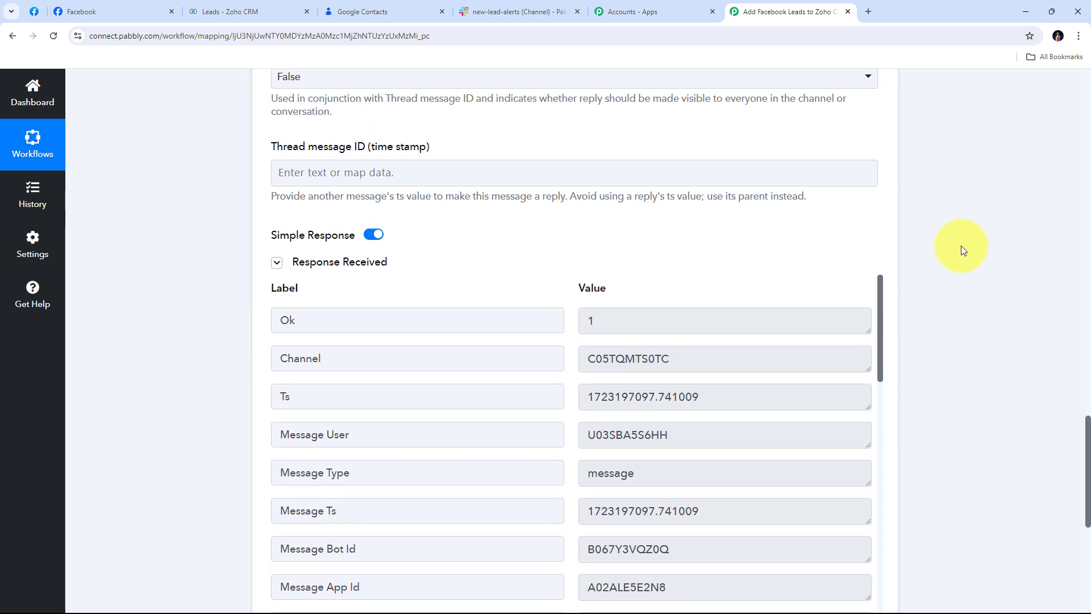
scroll(961, 245, down, 1)
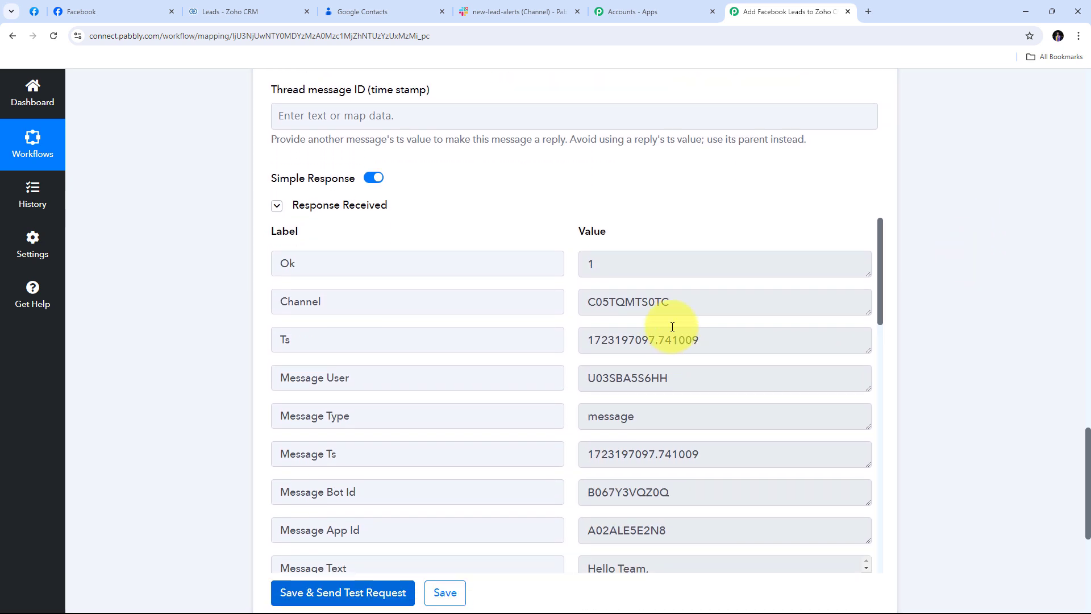
scroll(671, 325, down, 3)
scroll(670, 325, down, 3)
scroll(670, 325, up, 6)
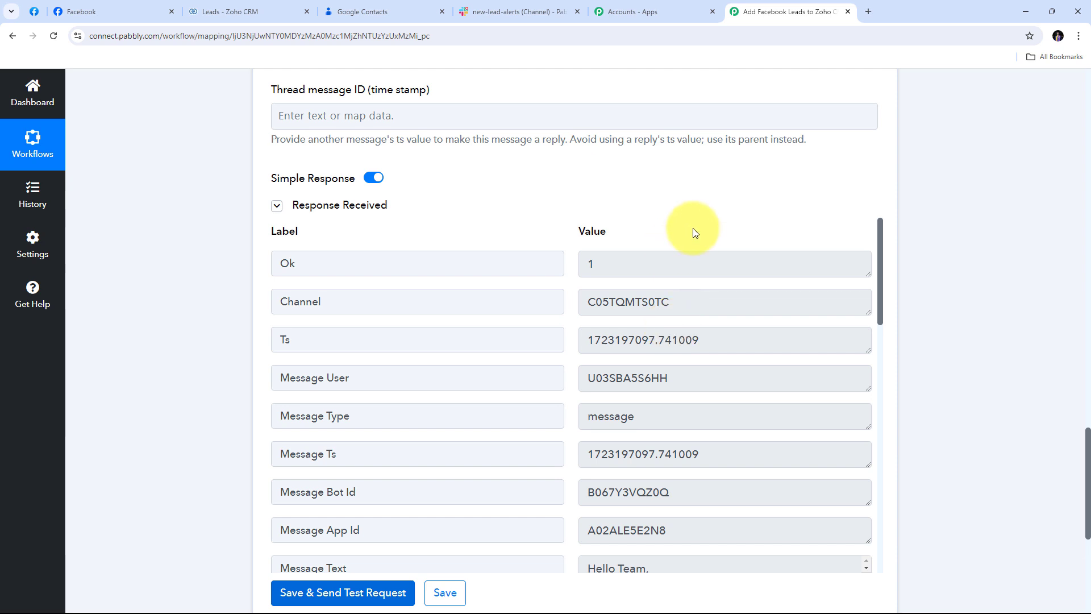
click(519, 12)
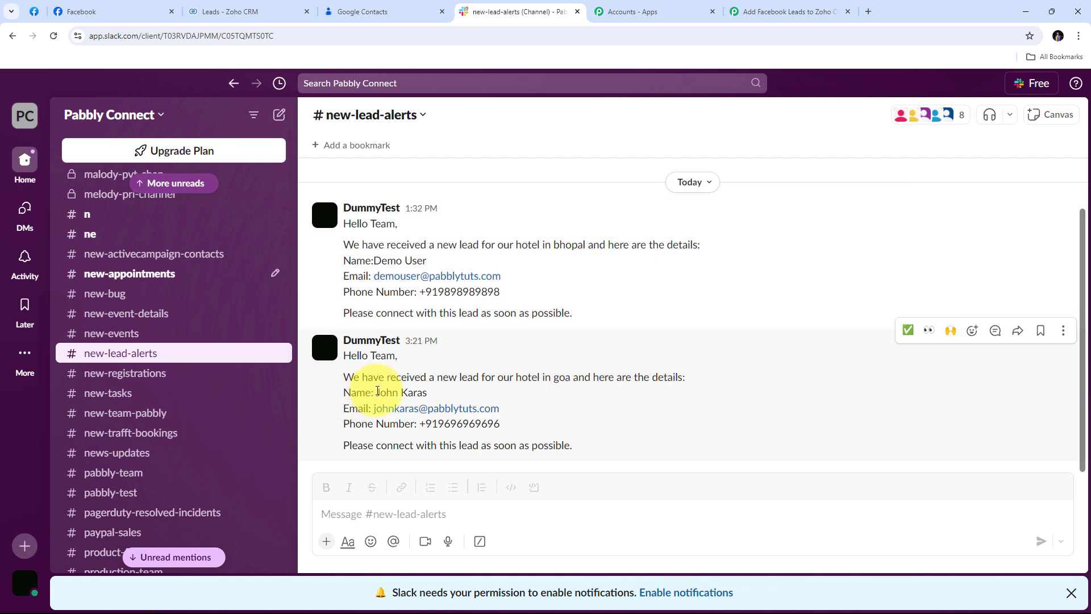
Step: Verify the name and phone number in the 3:21 PM Goa lead alert in new-lead-alerts
drag(374, 392, 435, 393)
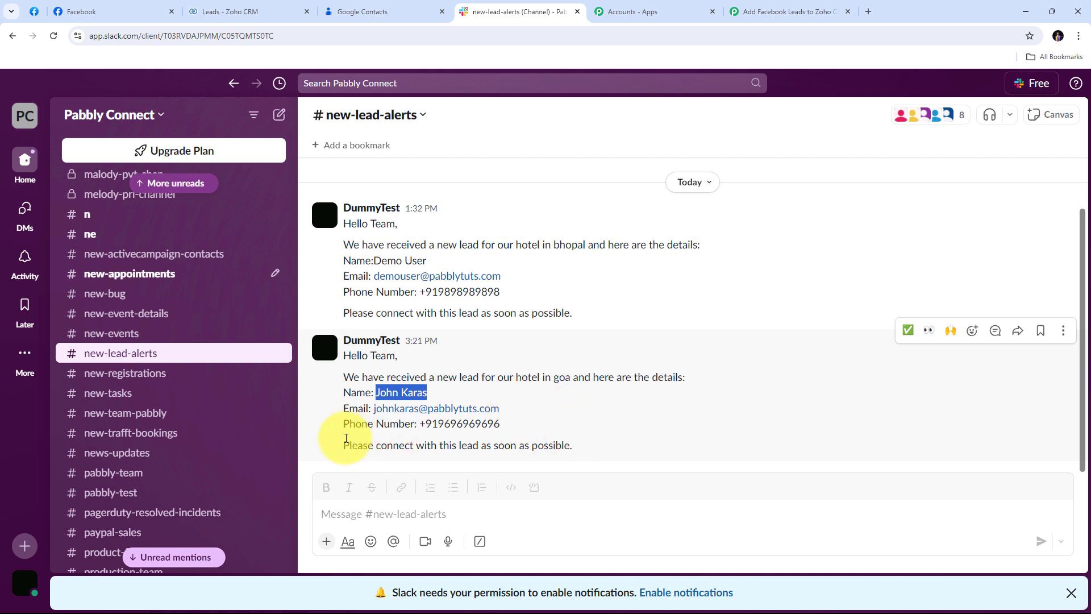
click(435, 425)
double_click(435, 425)
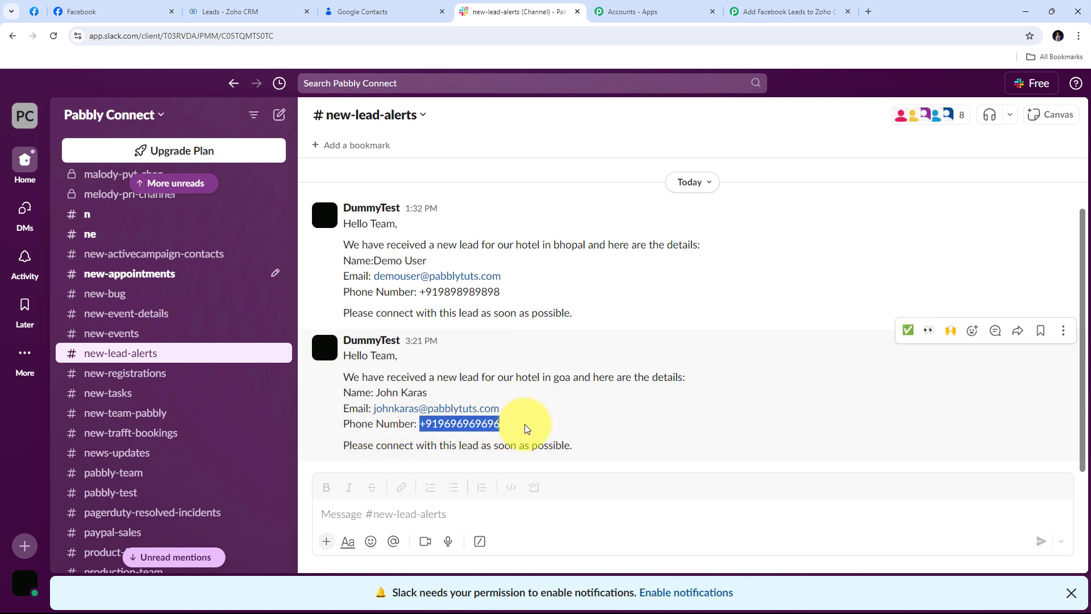
click(631, 407)
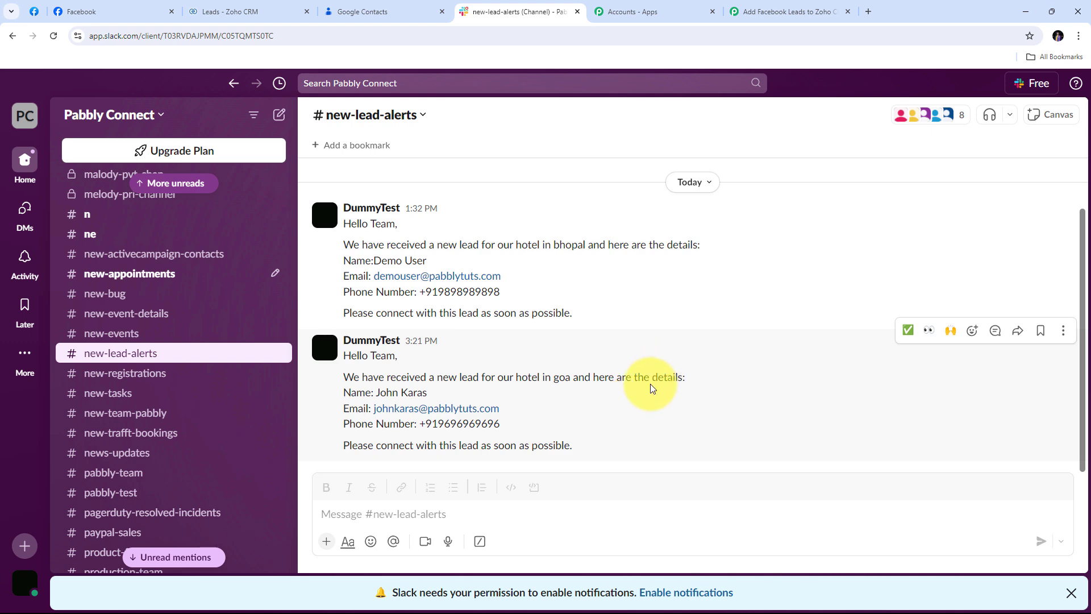
Step: Review the test lead across the Facebook, Zoho CRM, Google Contacts and Slack tabs
click(142, 11)
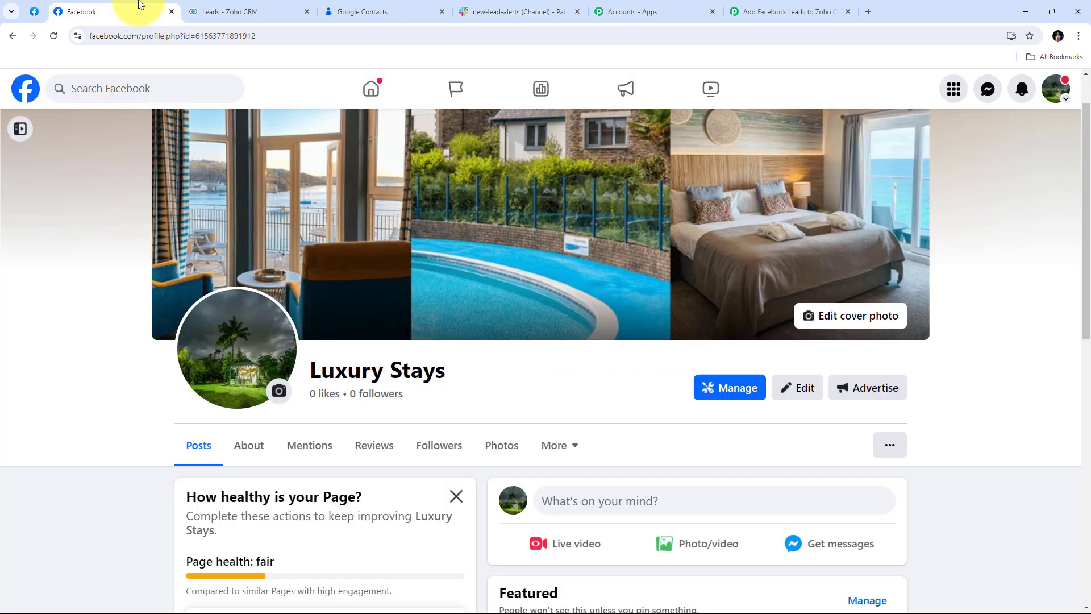
click(257, 7)
click(371, 6)
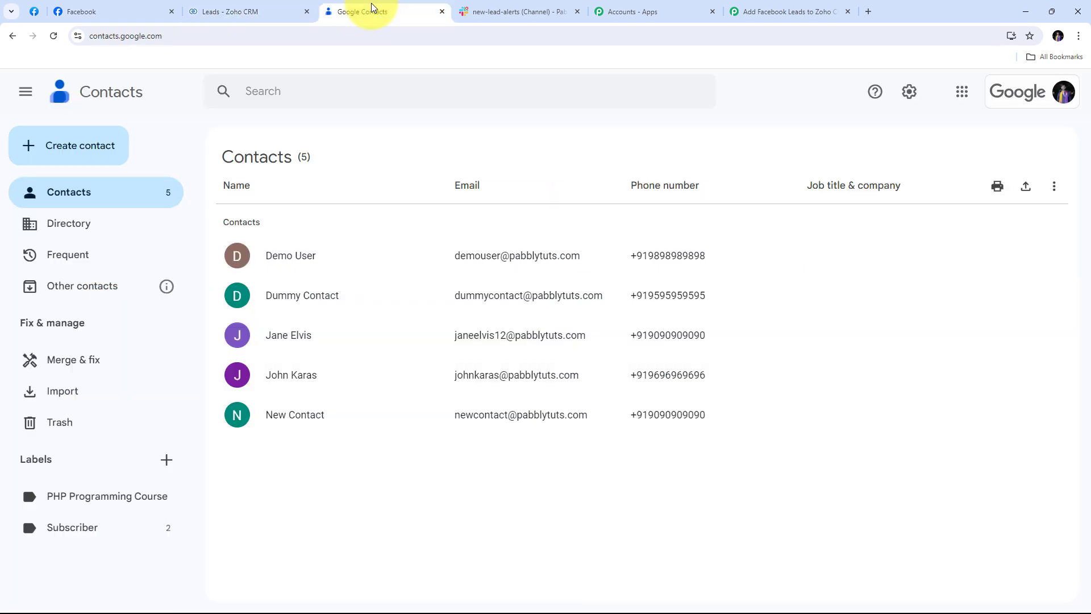
click(493, 11)
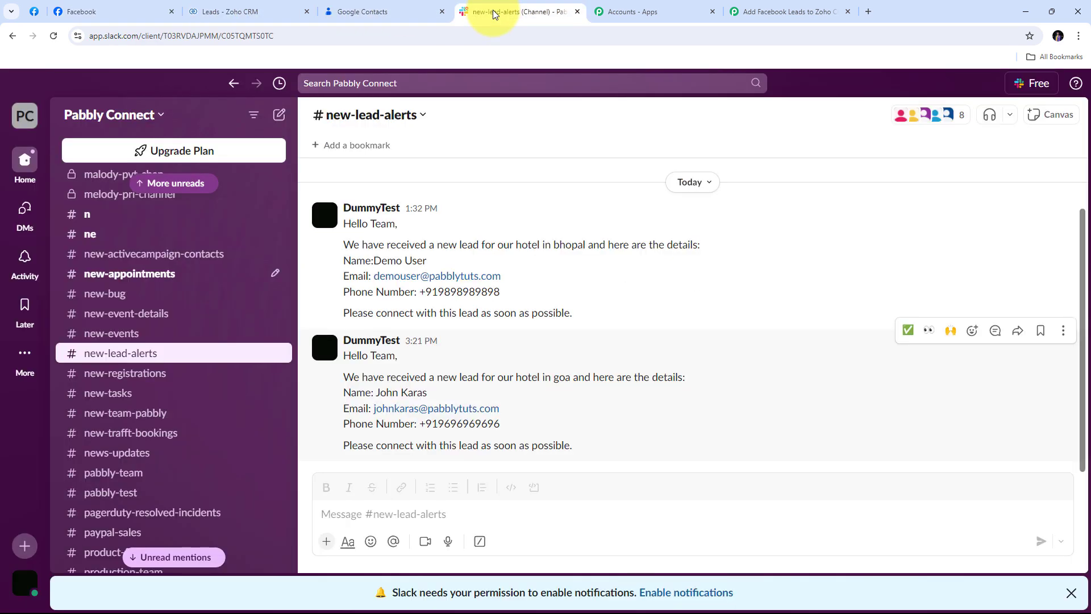
click(91, 12)
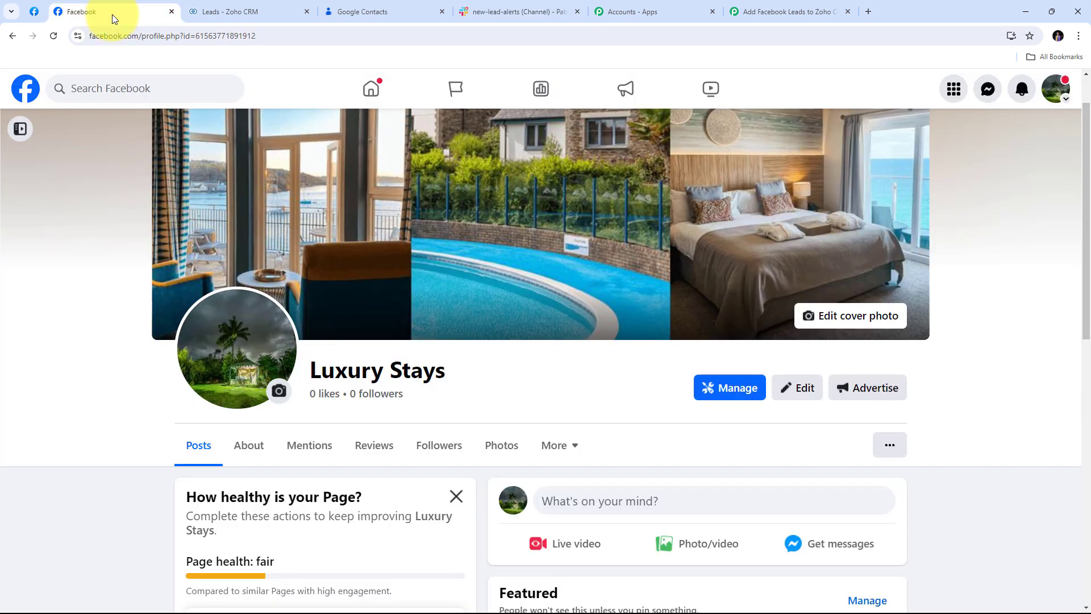
click(234, 12)
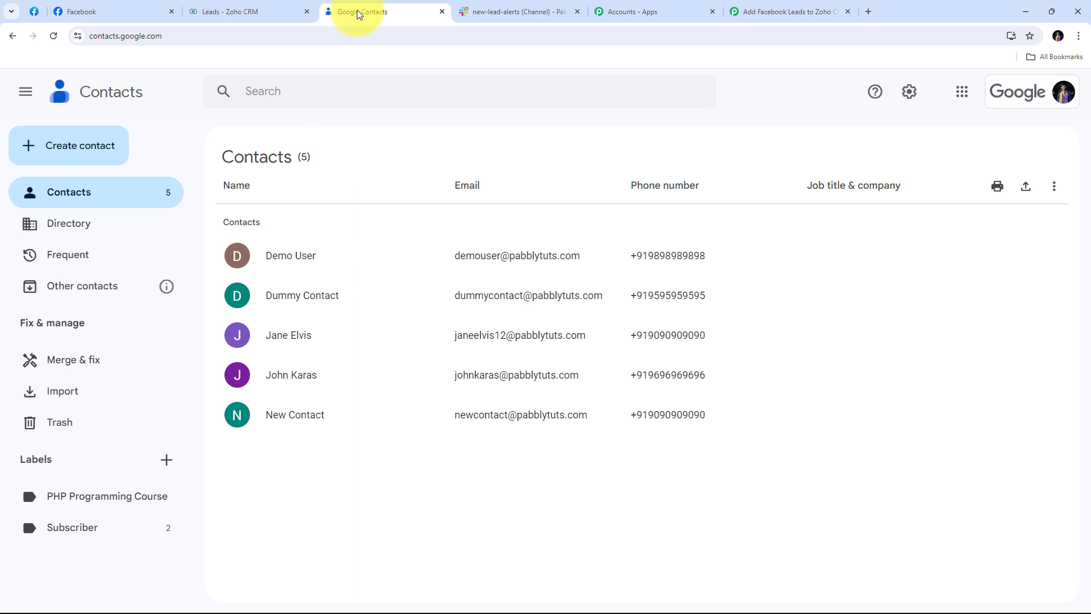
click(508, 12)
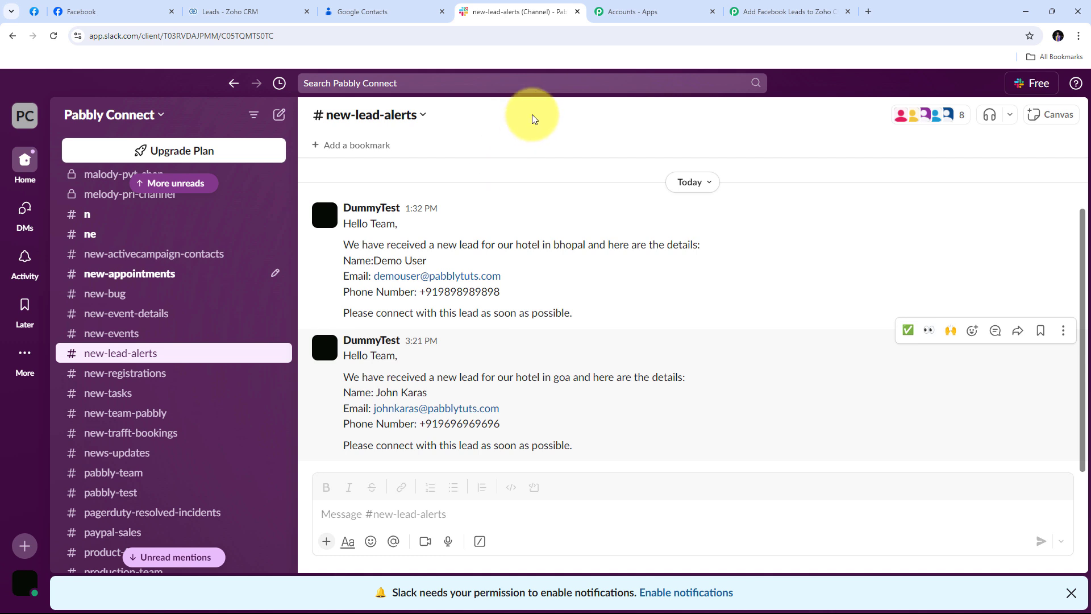
Step: On the Lead Ads Testing Tool page, dismiss the thank-you message and delete the earlier test lead
click(32, 12)
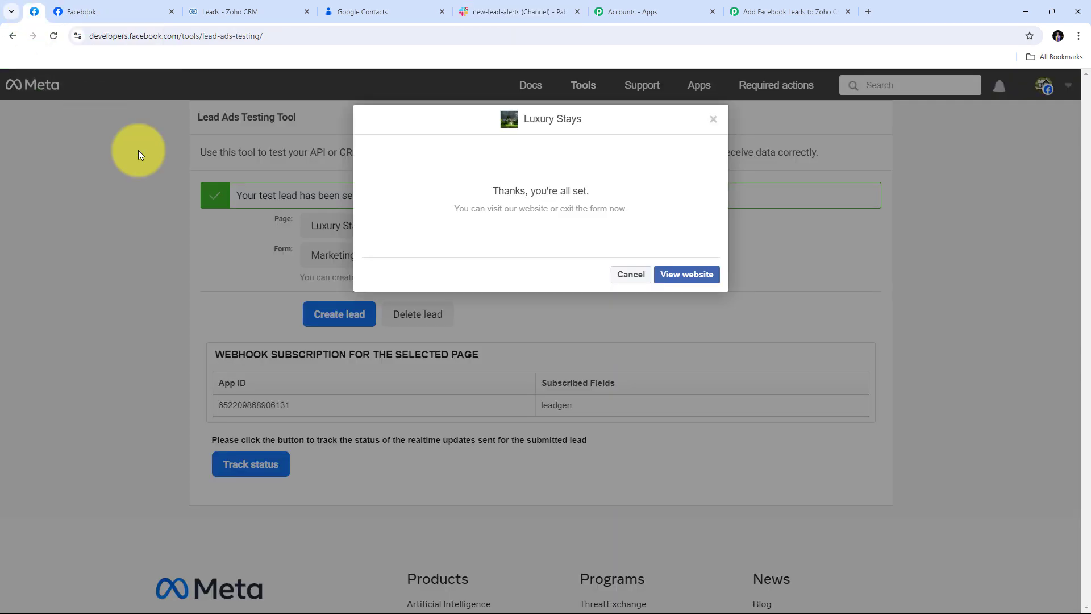
click(714, 123)
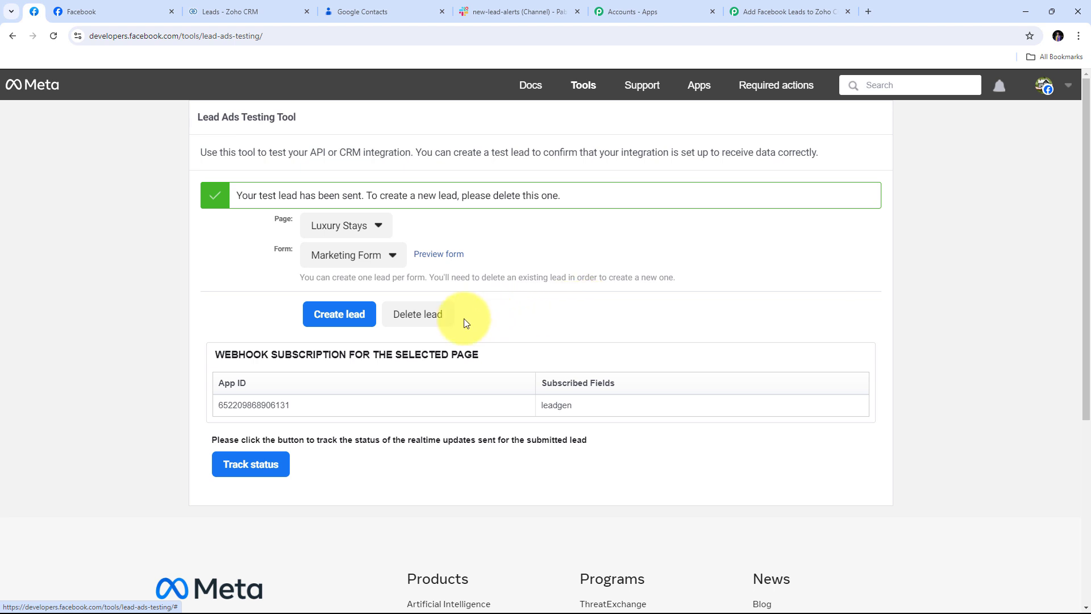
click(415, 318)
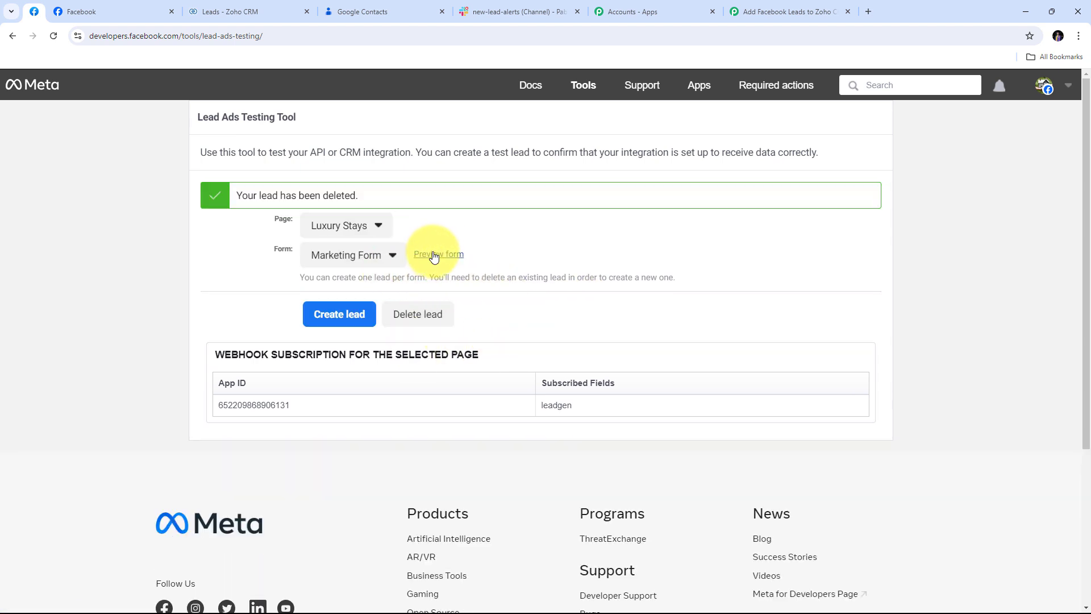
Step: In the lead form preview, choose Indore as the city and enter the lead's first and last name
click(440, 257)
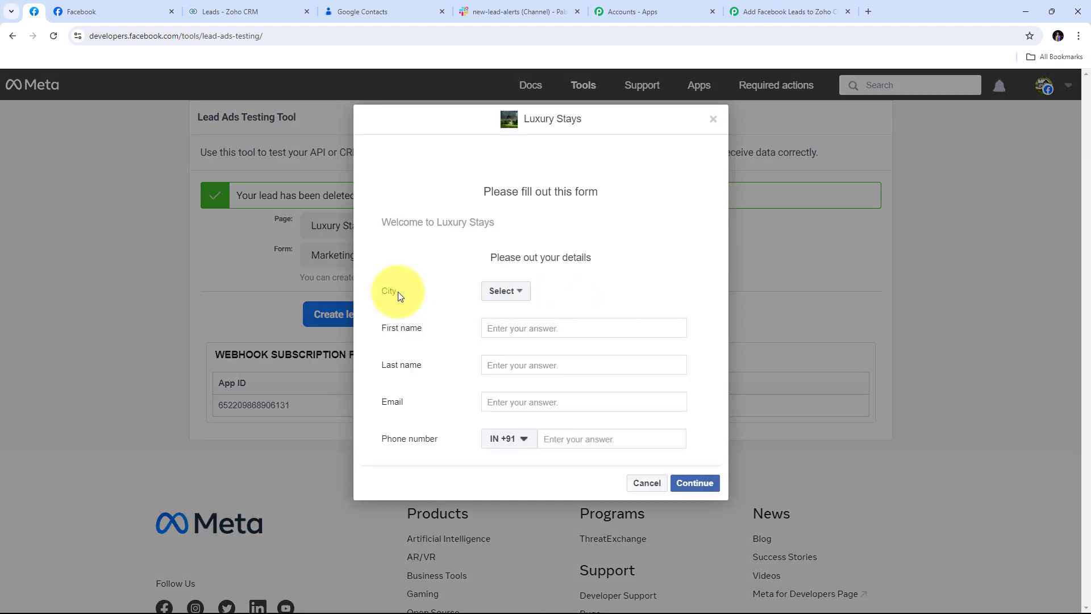
click(521, 294)
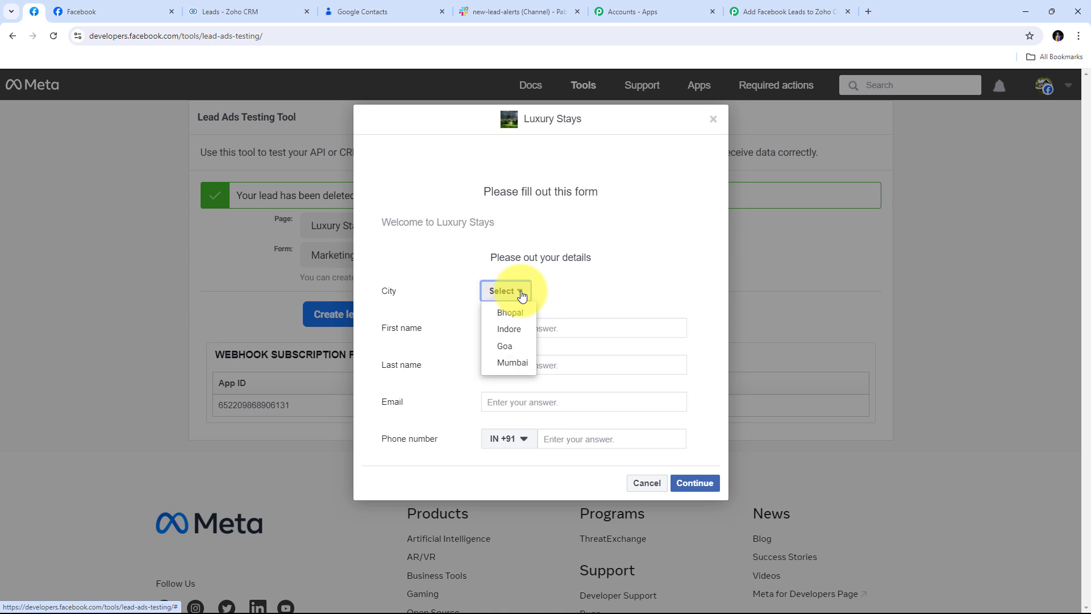
click(516, 333)
click(540, 331)
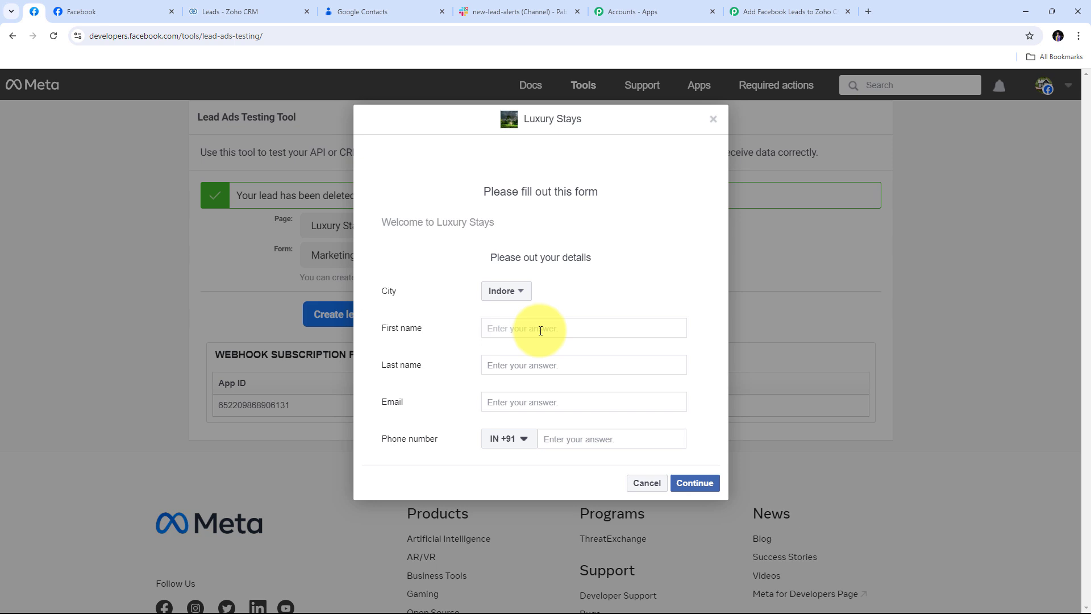
key(Tab)
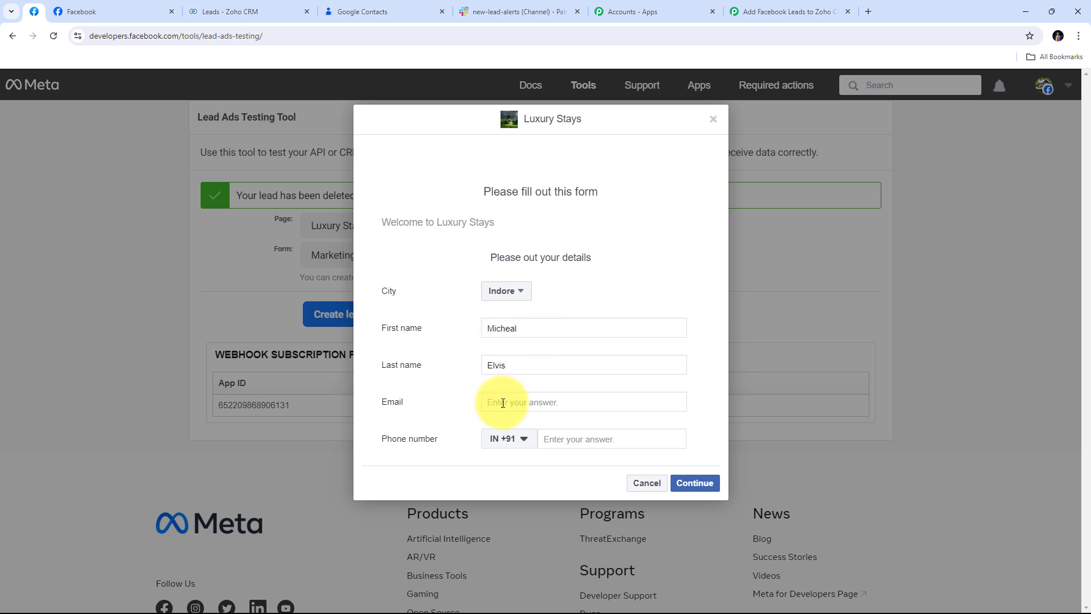
Step: Fill in the lead's e-mail and phone number, then submit the new test lead
click(503, 405)
key(Tab)
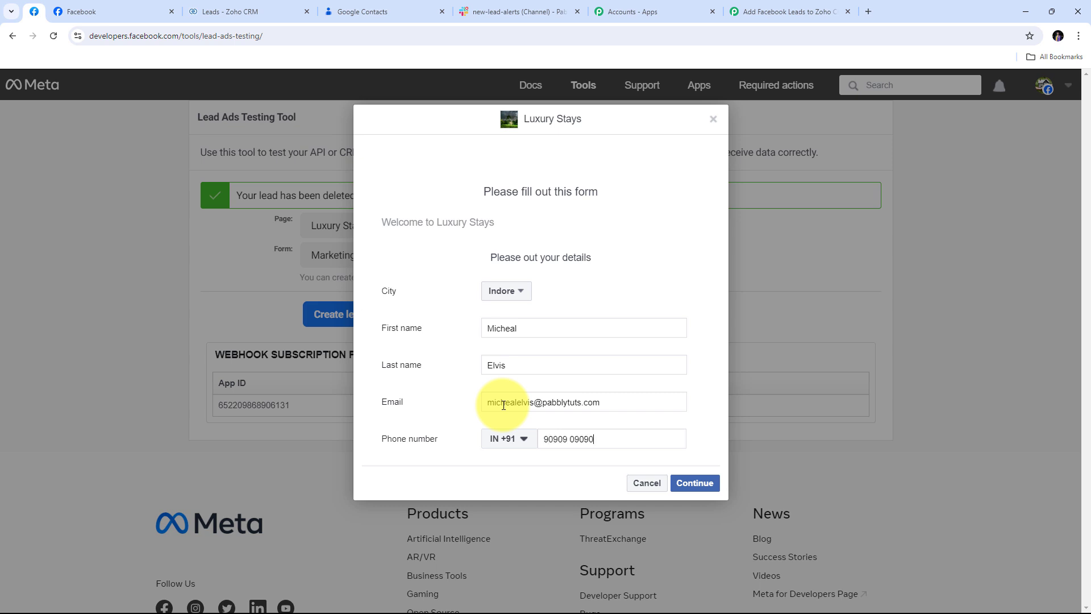
click(703, 487)
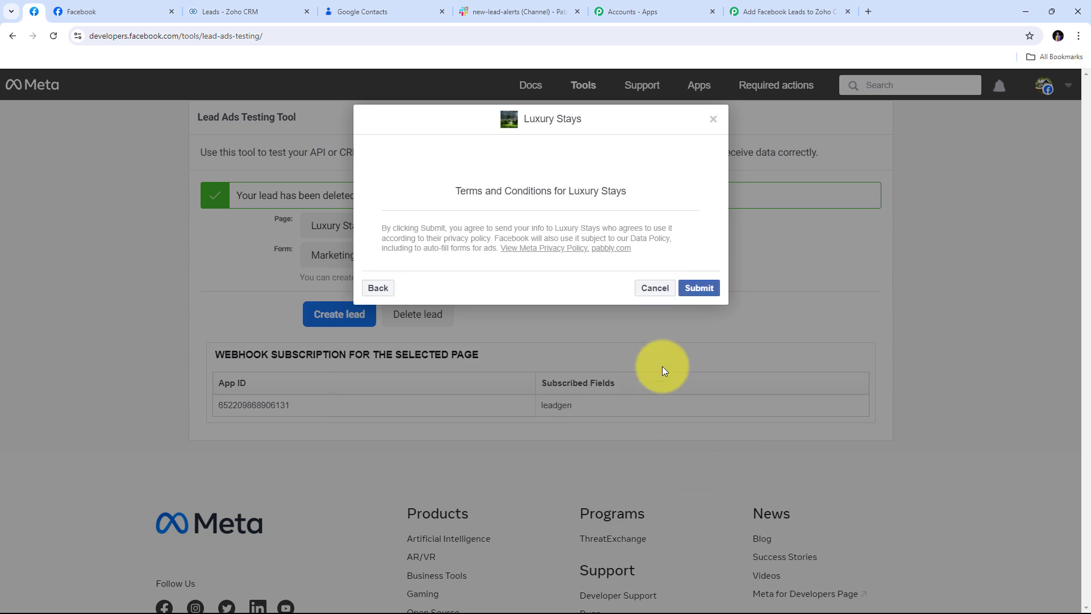
click(696, 290)
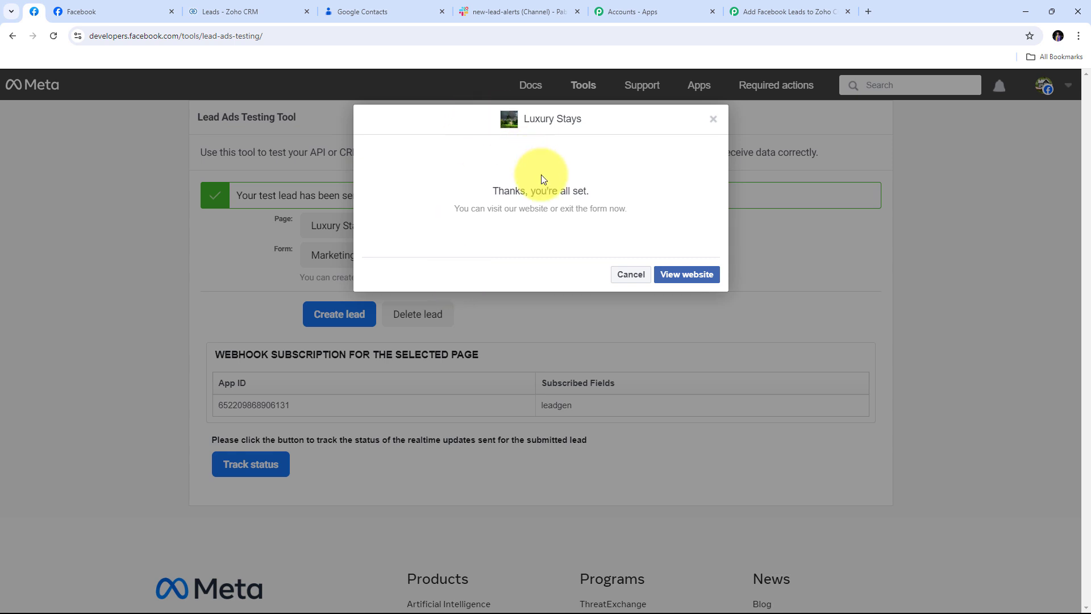
click(237, 7)
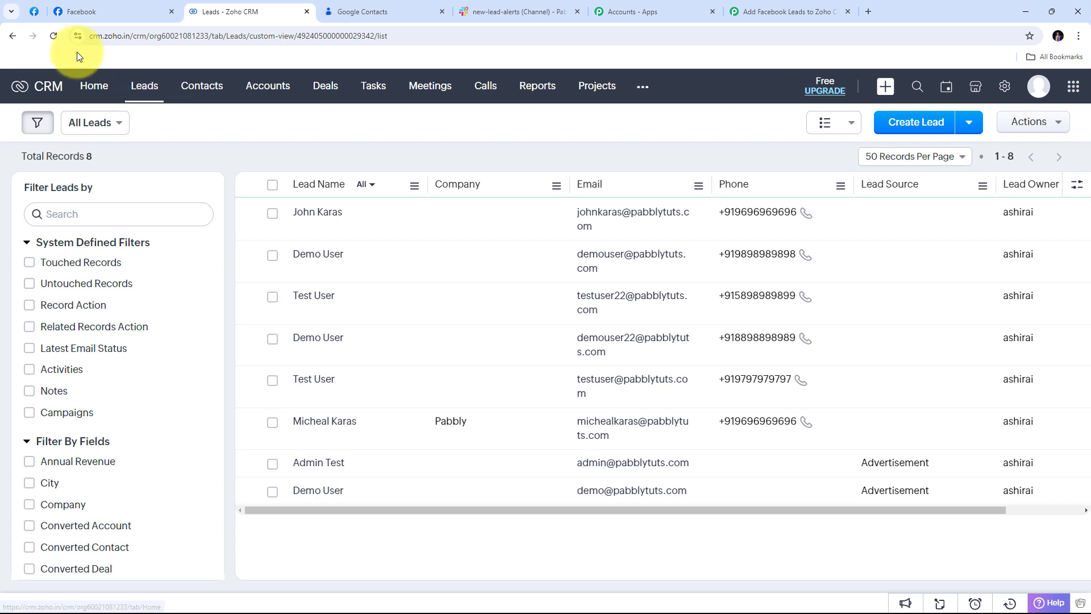
Step: Reload the Zoho CRM Leads list so the new Indore lead appears as the ninth record
click(52, 36)
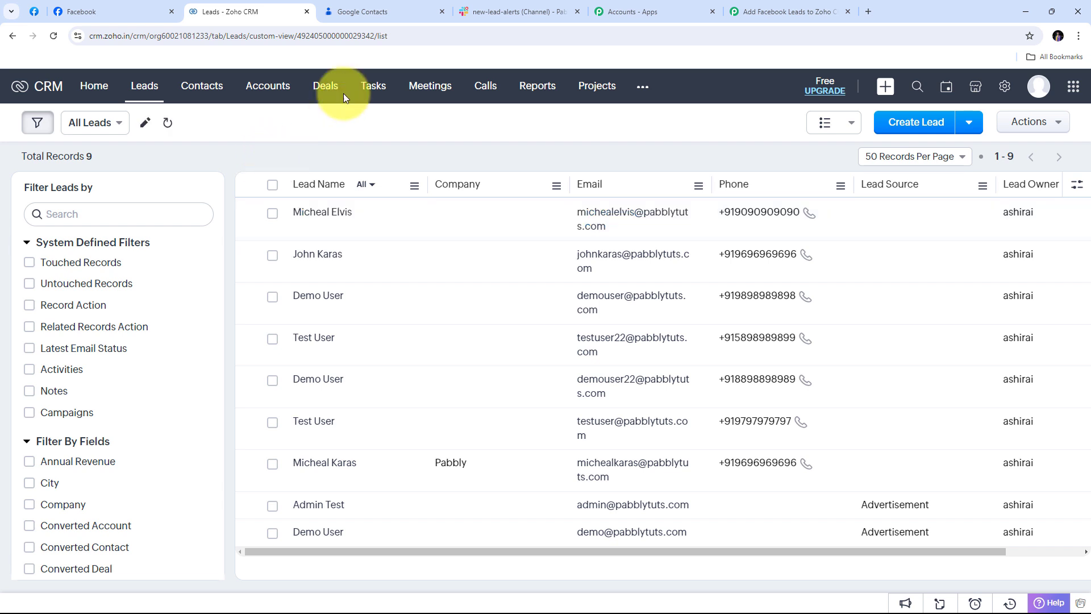
click(368, 12)
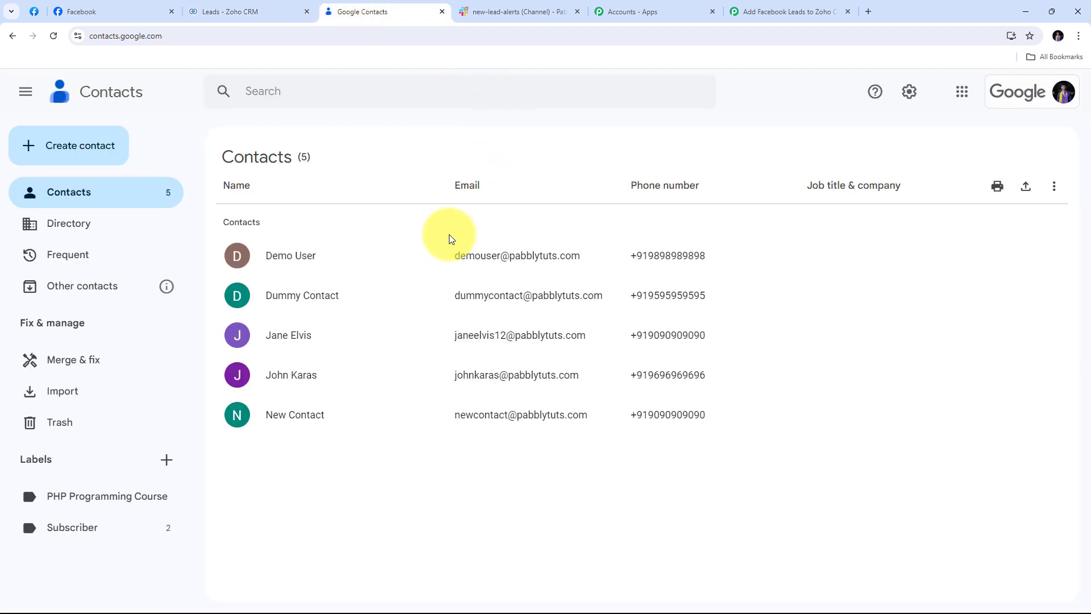
Step: Reload Google Contacts to confirm the new test lead appears as a sixth contact
click(54, 37)
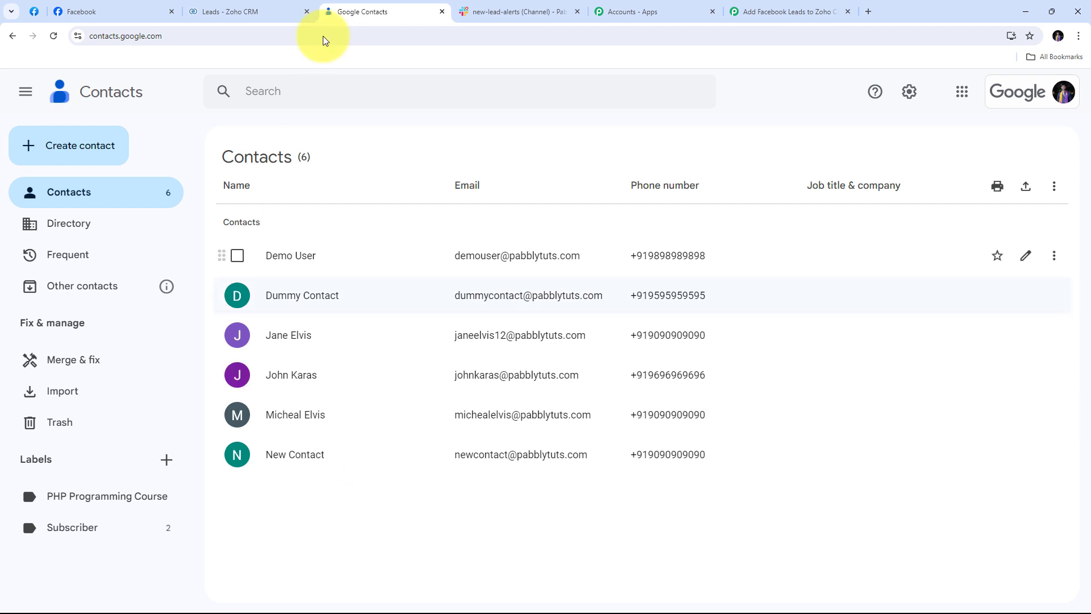
click(498, 11)
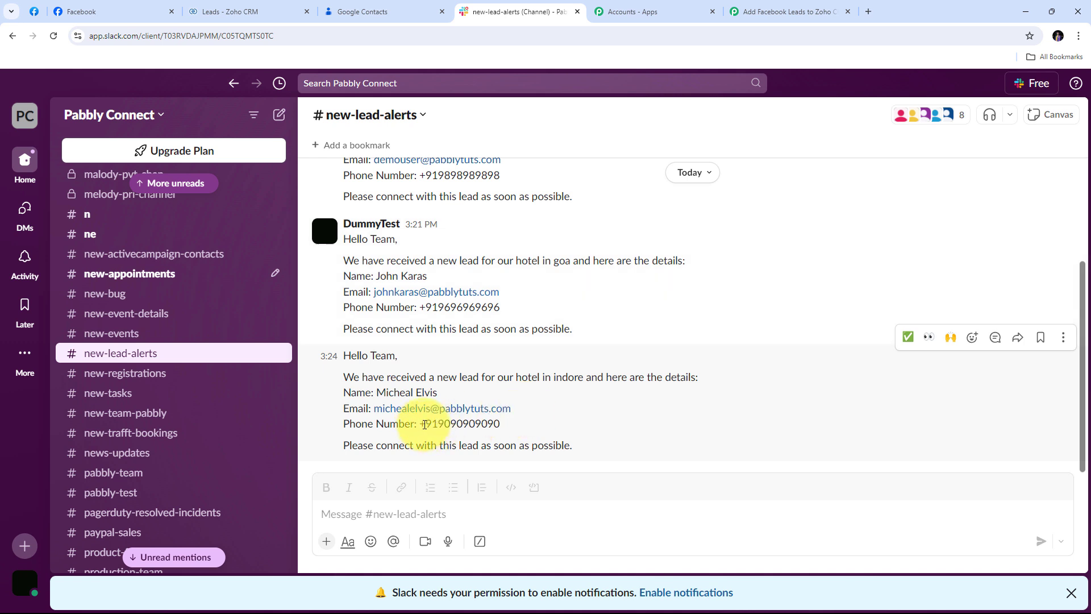
drag(420, 425, 524, 427)
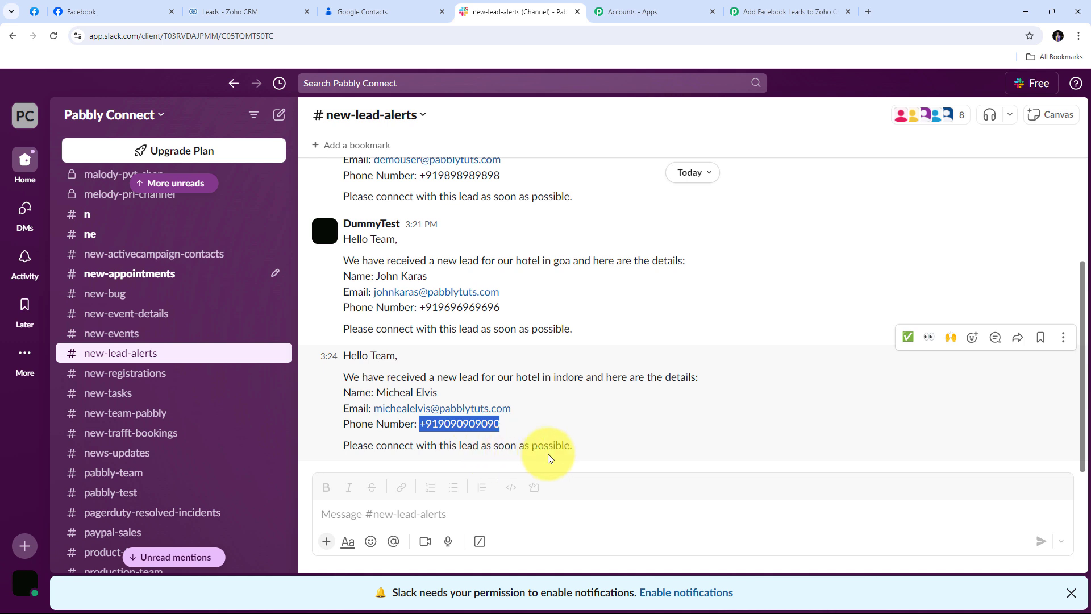
click(635, 434)
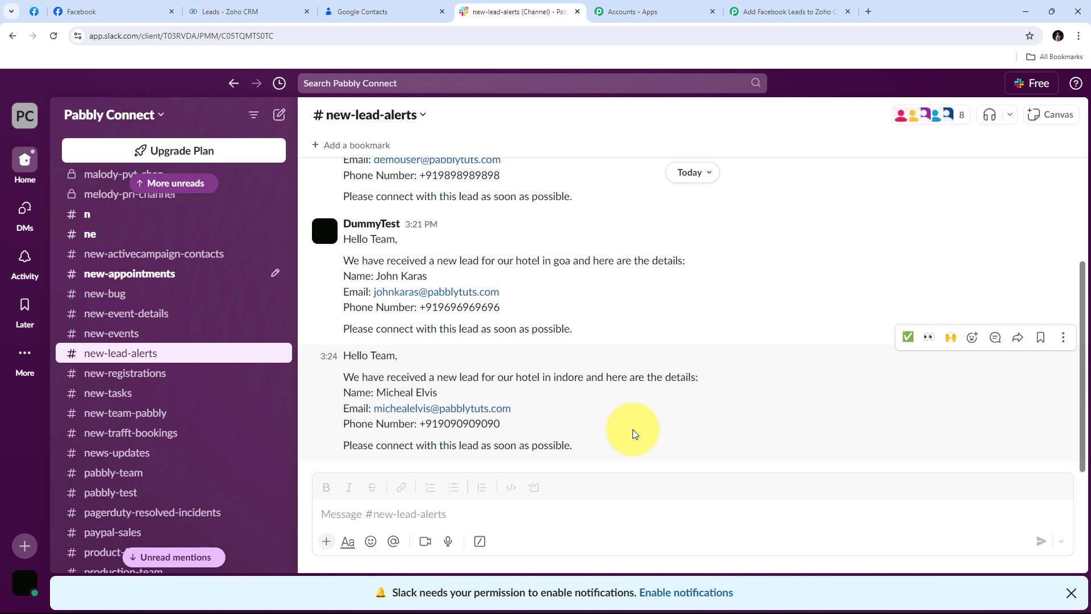
click(85, 12)
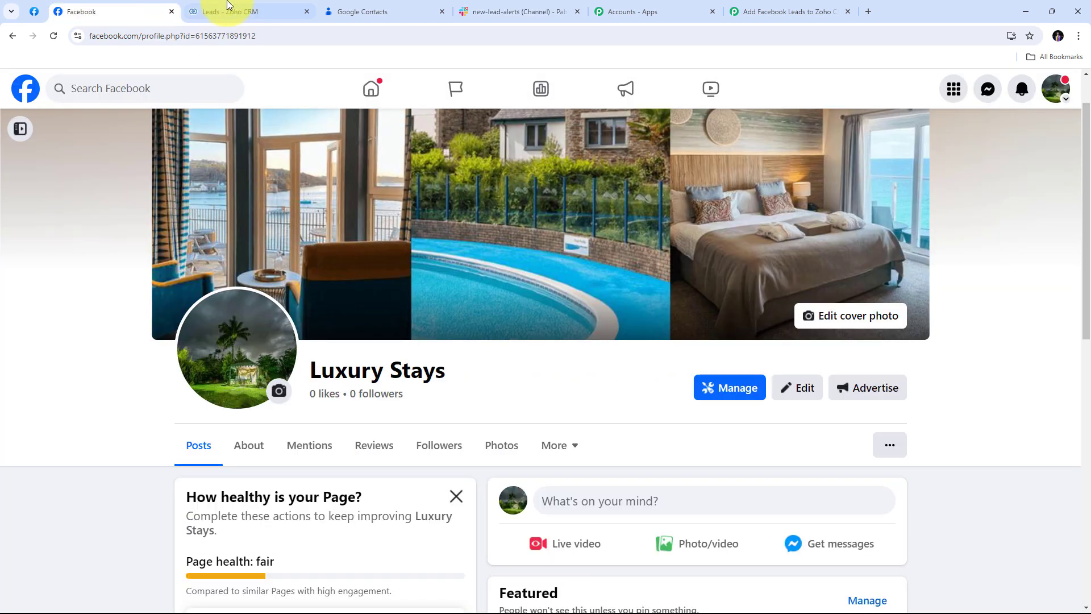
click(271, 5)
click(364, 11)
click(512, 12)
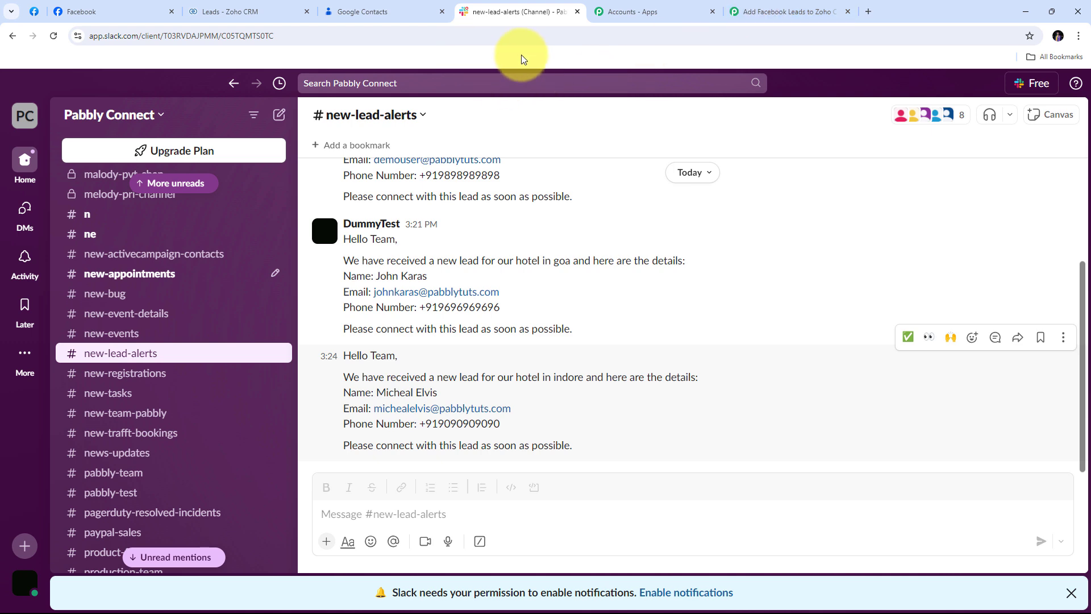
Step: Scroll through the workflow's Facebook trigger and its Zoho CRM, Google Contacts and Slack actions
click(759, 11)
scroll(227, 265, up, 8)
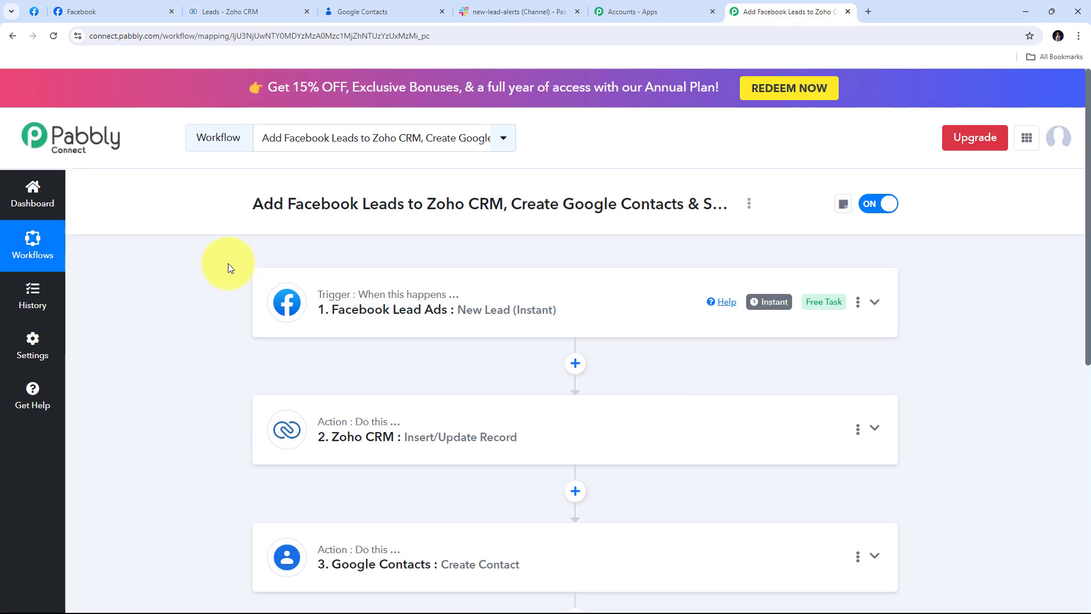
scroll(224, 264, down, 3)
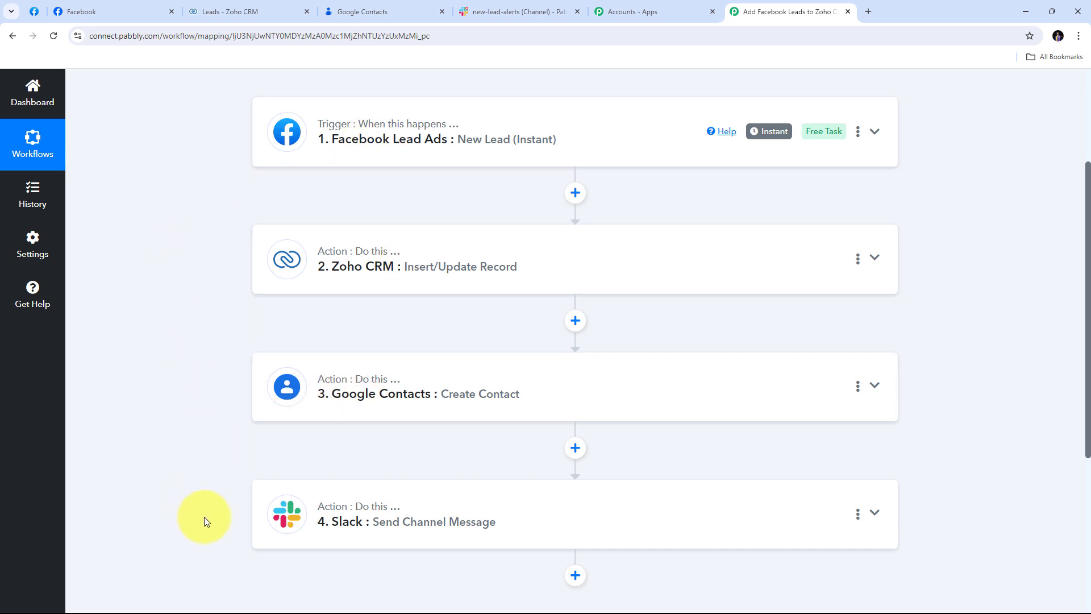
scroll(319, 429, up, 3)
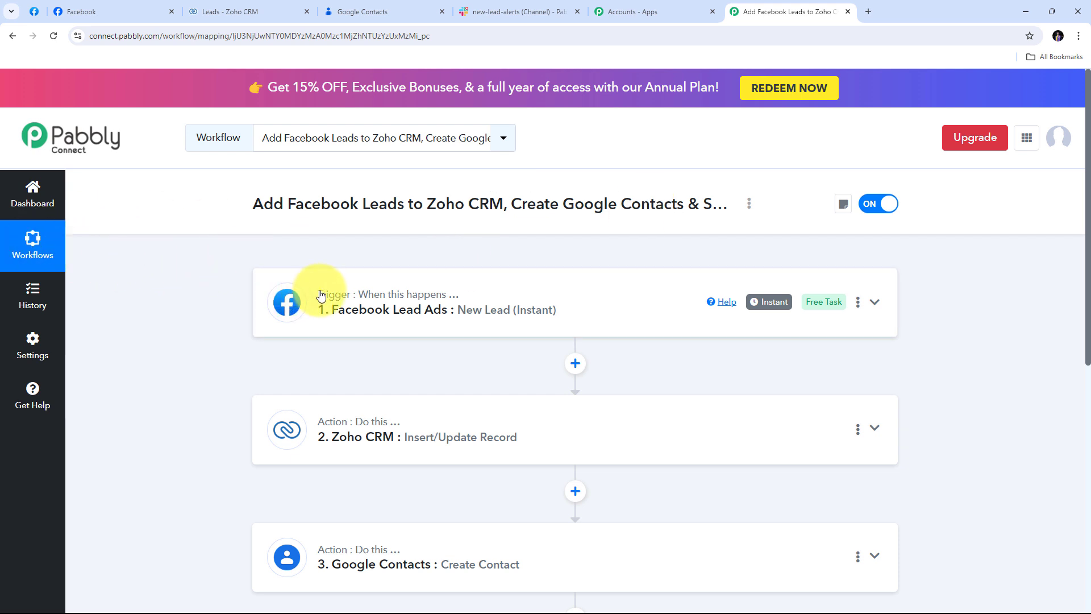
mouse_move(340, 298)
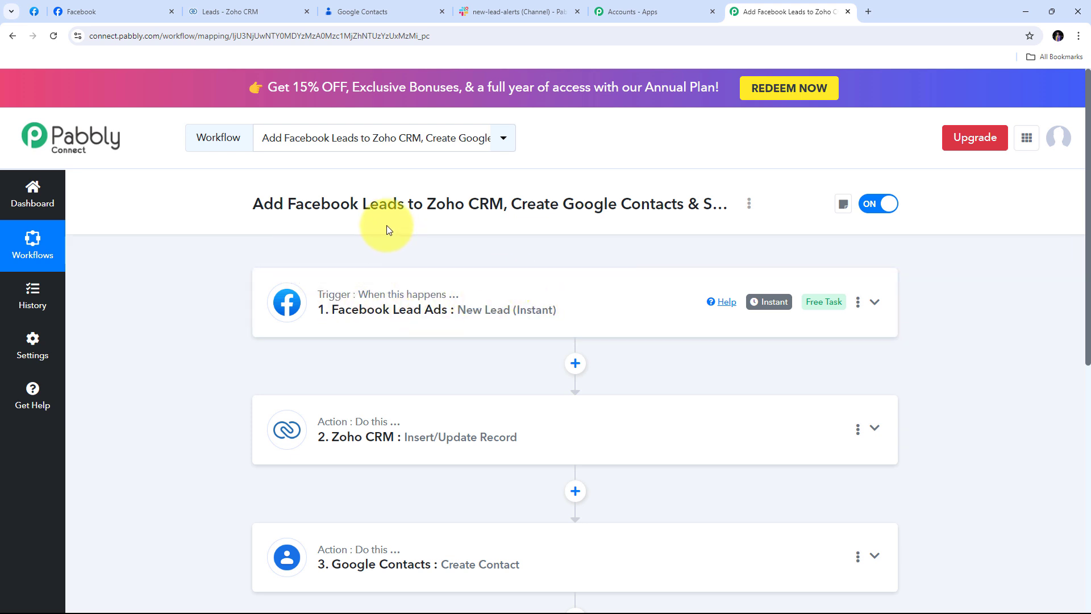
scroll(389, 230, down, 3)
scroll(239, 194, up, 1)
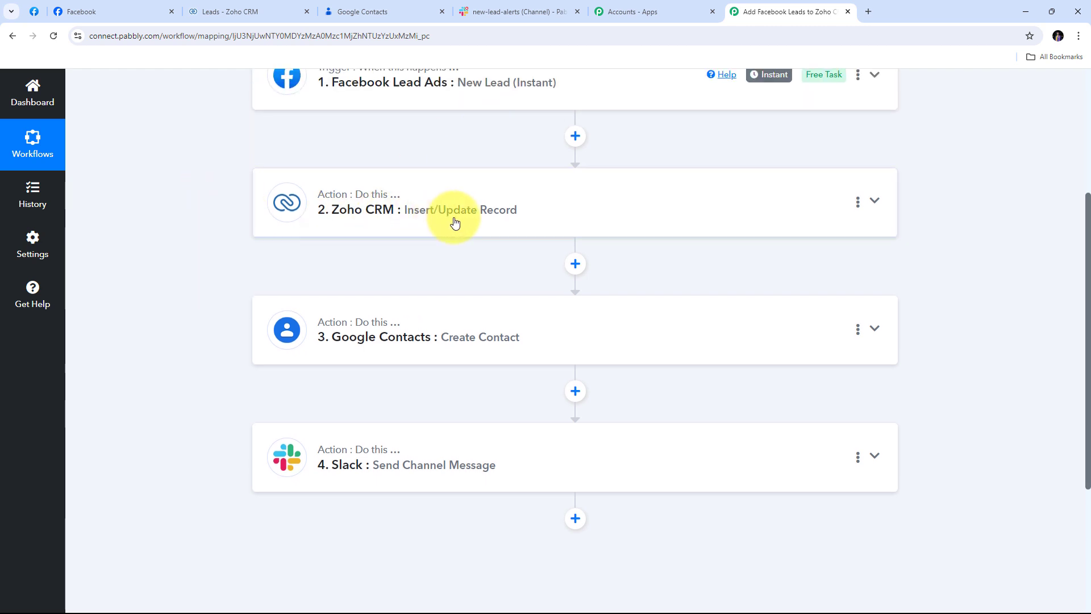
scroll(422, 259, down, 1)
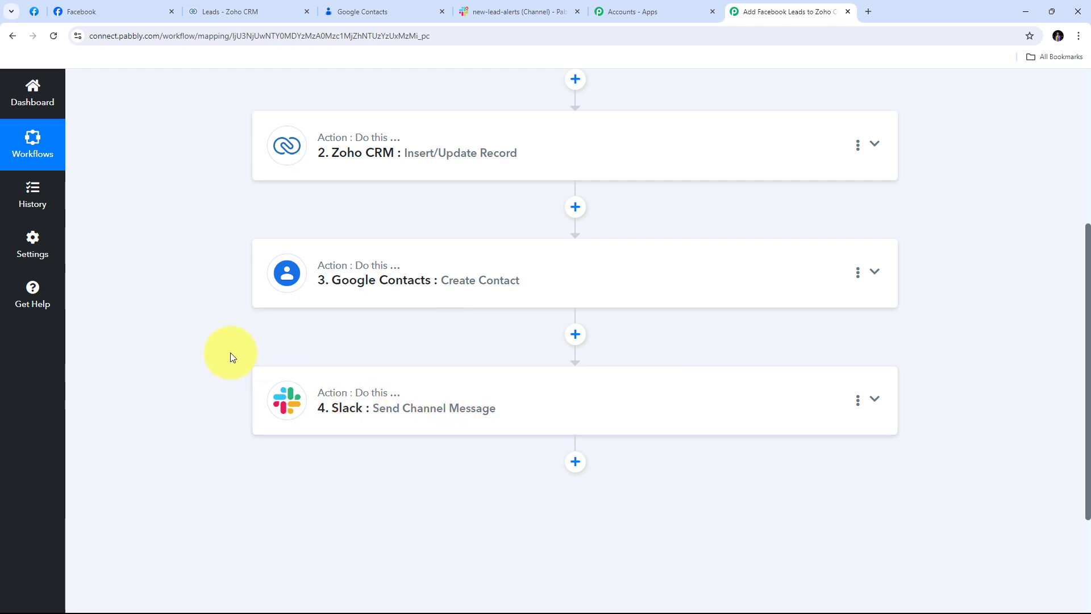
scroll(230, 355, up, 5)
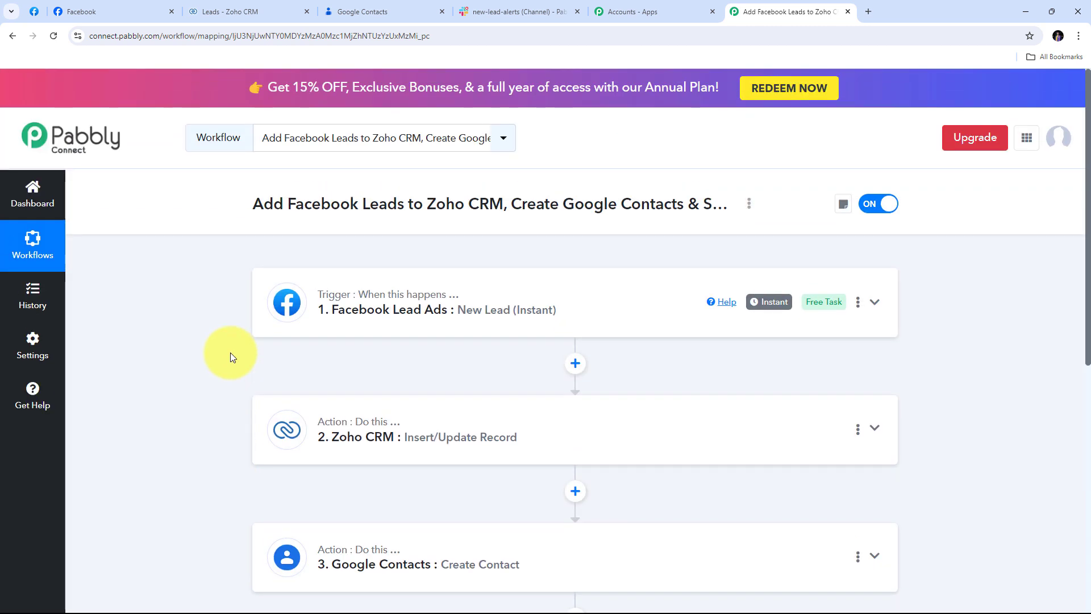